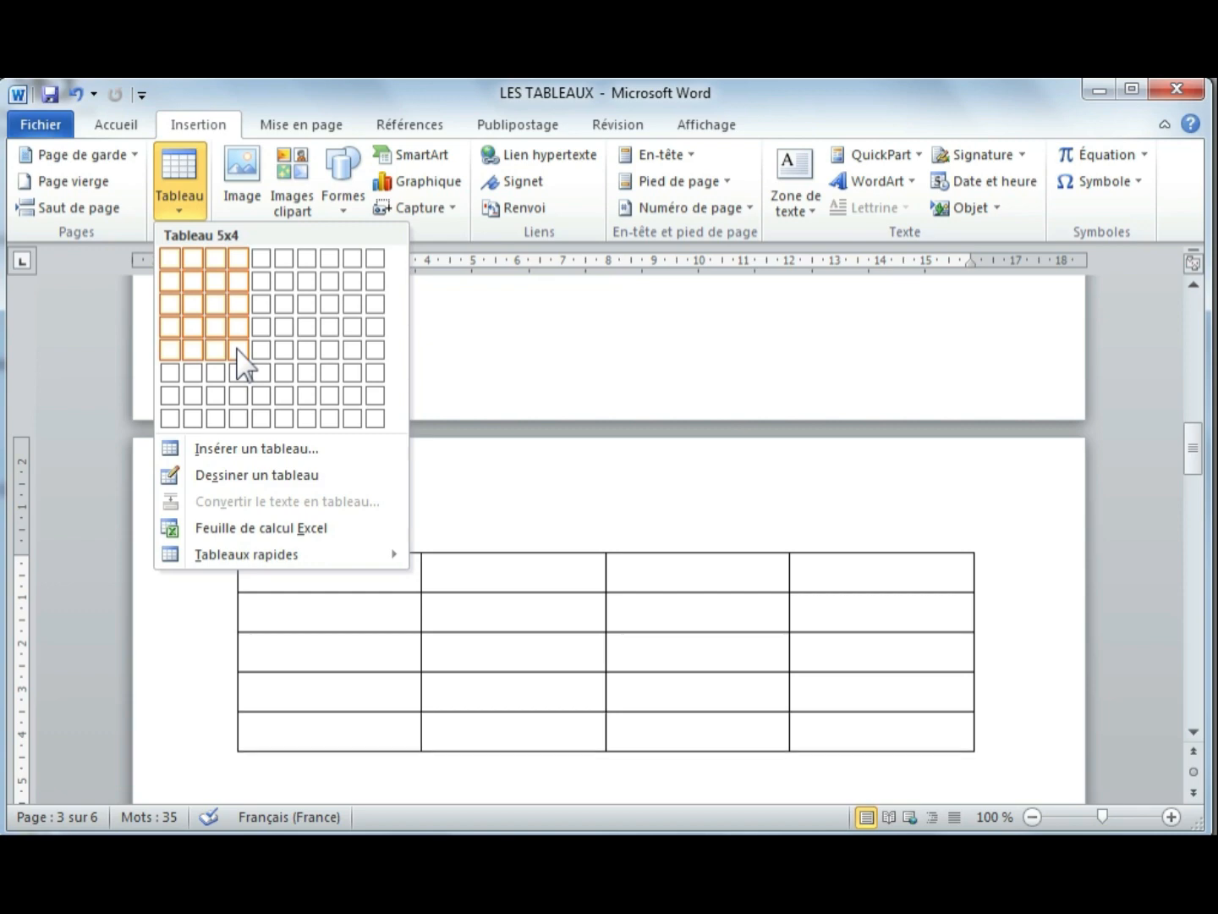
- Insert a table of 4 columns and 5 rows from the size grid, and undo the insertion
{"action": "left_click", "coordinate": [239, 350]}
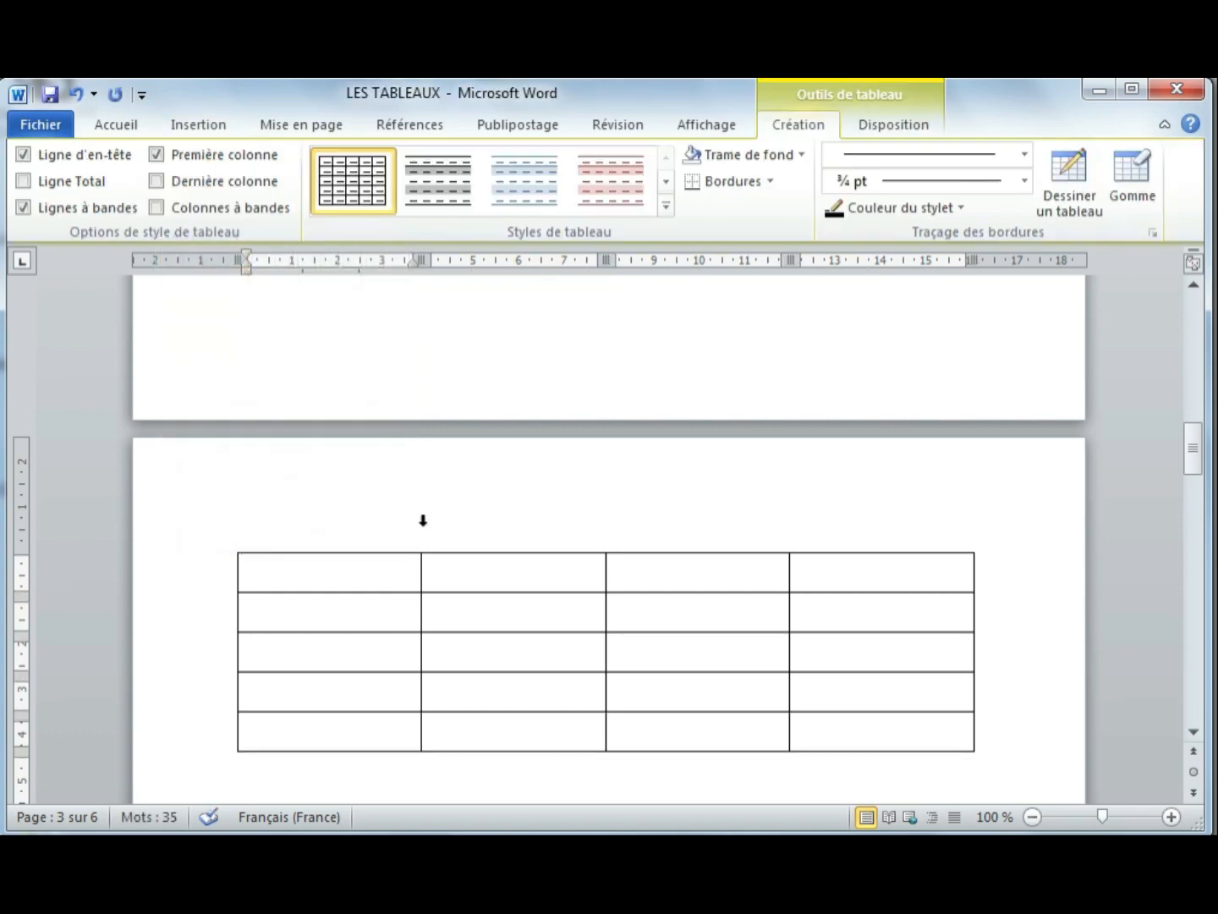
{"action": "left_click", "coordinate": [77, 95]}
- Insert a table of 3 columns and 5 rows, specifying its size in the Insérer un tableau dialog
{"action": "left_click", "coordinate": [198, 125]}
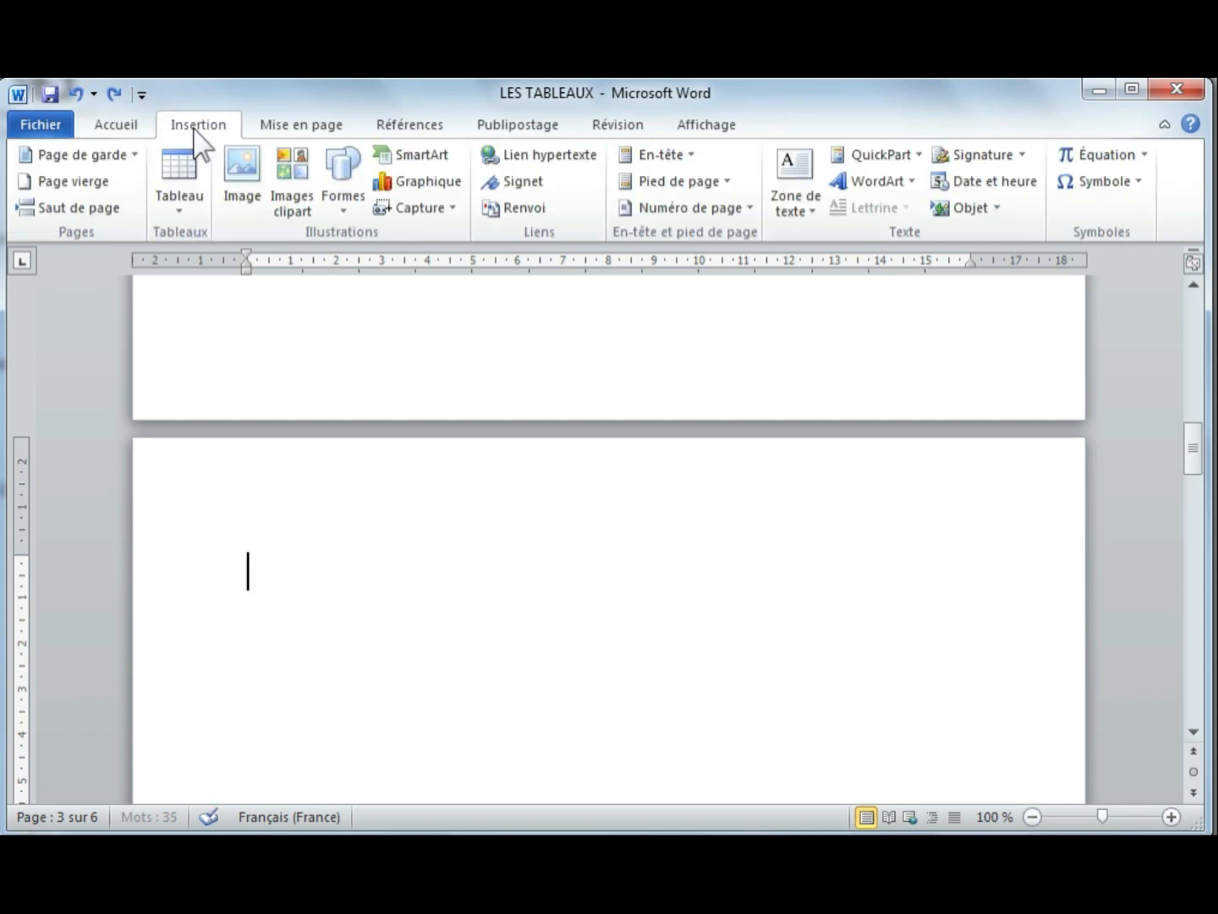
{"action": "left_click", "coordinate": [189, 204]}
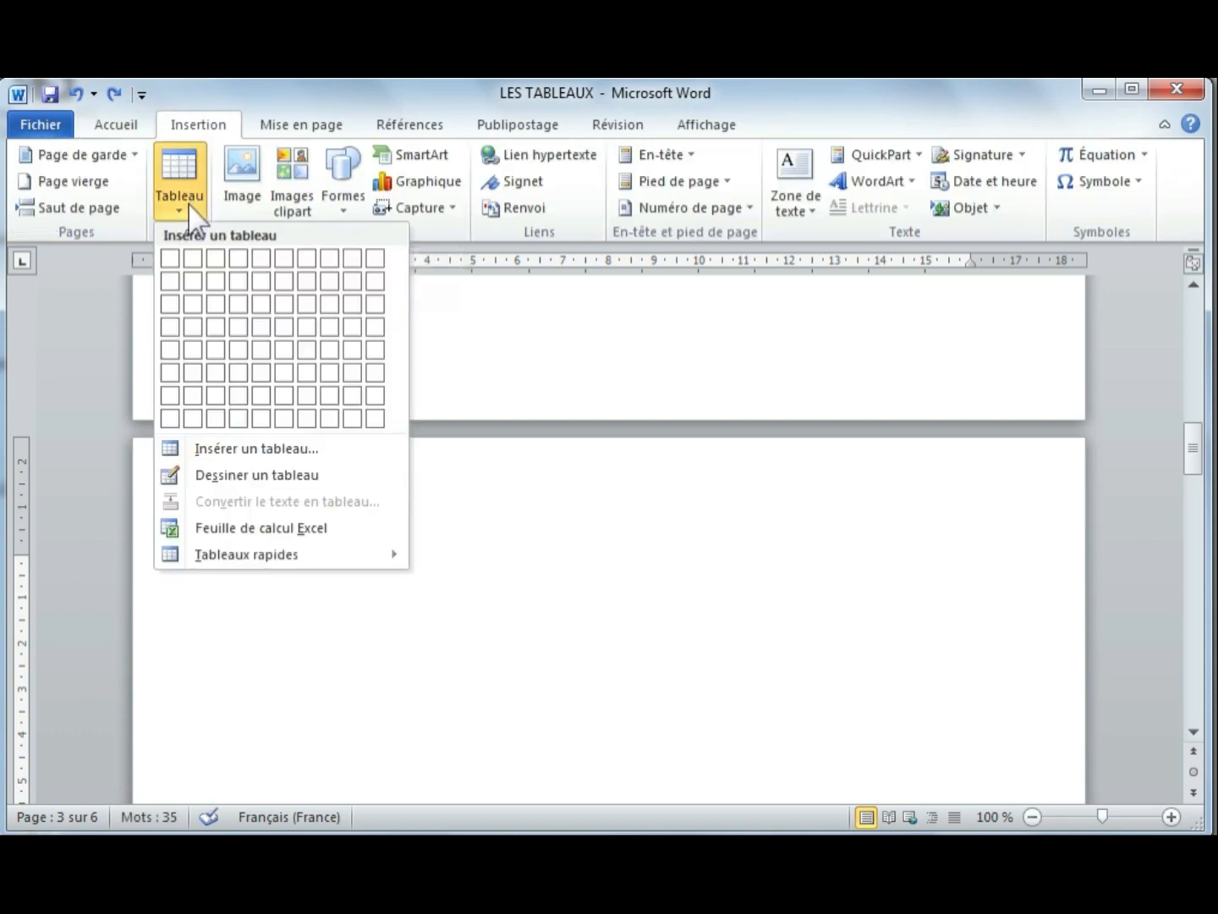
{"action": "left_click", "coordinate": [265, 450]}
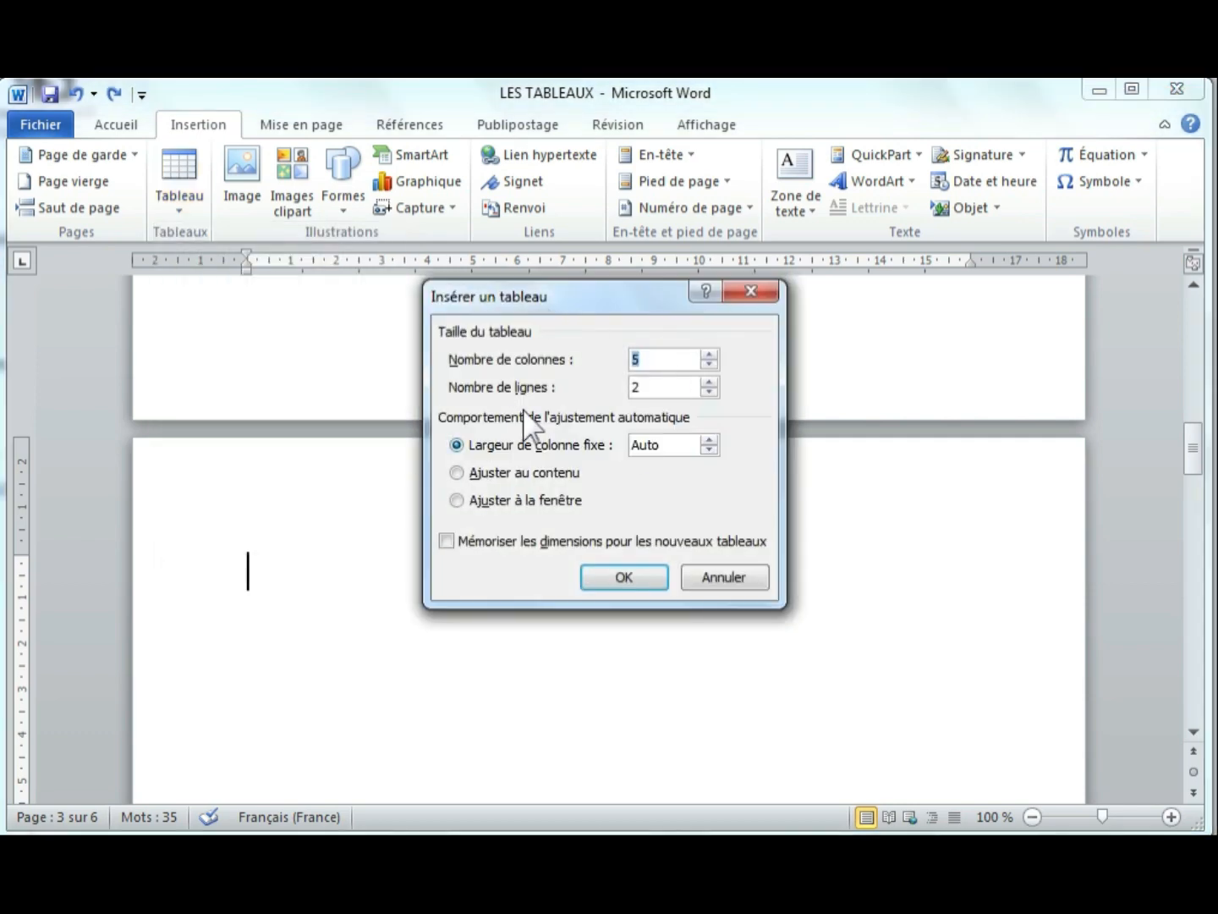
{"action": "left_click", "coordinate": [659, 388]}
{"action": "left_click", "coordinate": [710, 381]}
{"action": "left_click", "coordinate": [709, 365]}
{"action": "left_click", "coordinate": [641, 580]}
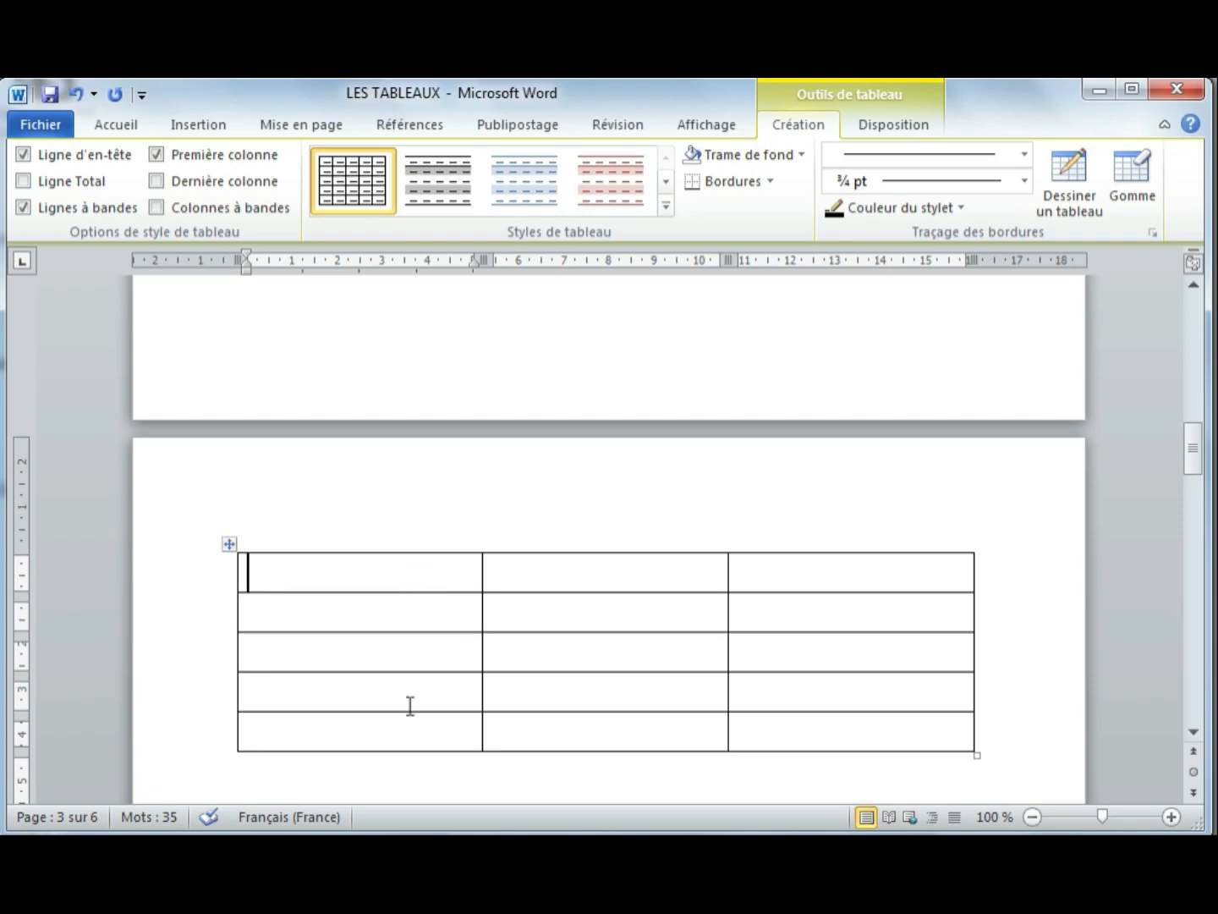
- Select the first, second and third columns one after another by sweeping through their cells, and clear the selection
{"action": "left_click_drag", "start_coordinate": [431, 571], "coordinate": [427, 735]}
{"action": "left_click_drag", "start_coordinate": [610, 583], "coordinate": [631, 724]}
{"action": "left_click_drag", "start_coordinate": [873, 576], "coordinate": [918, 749]}
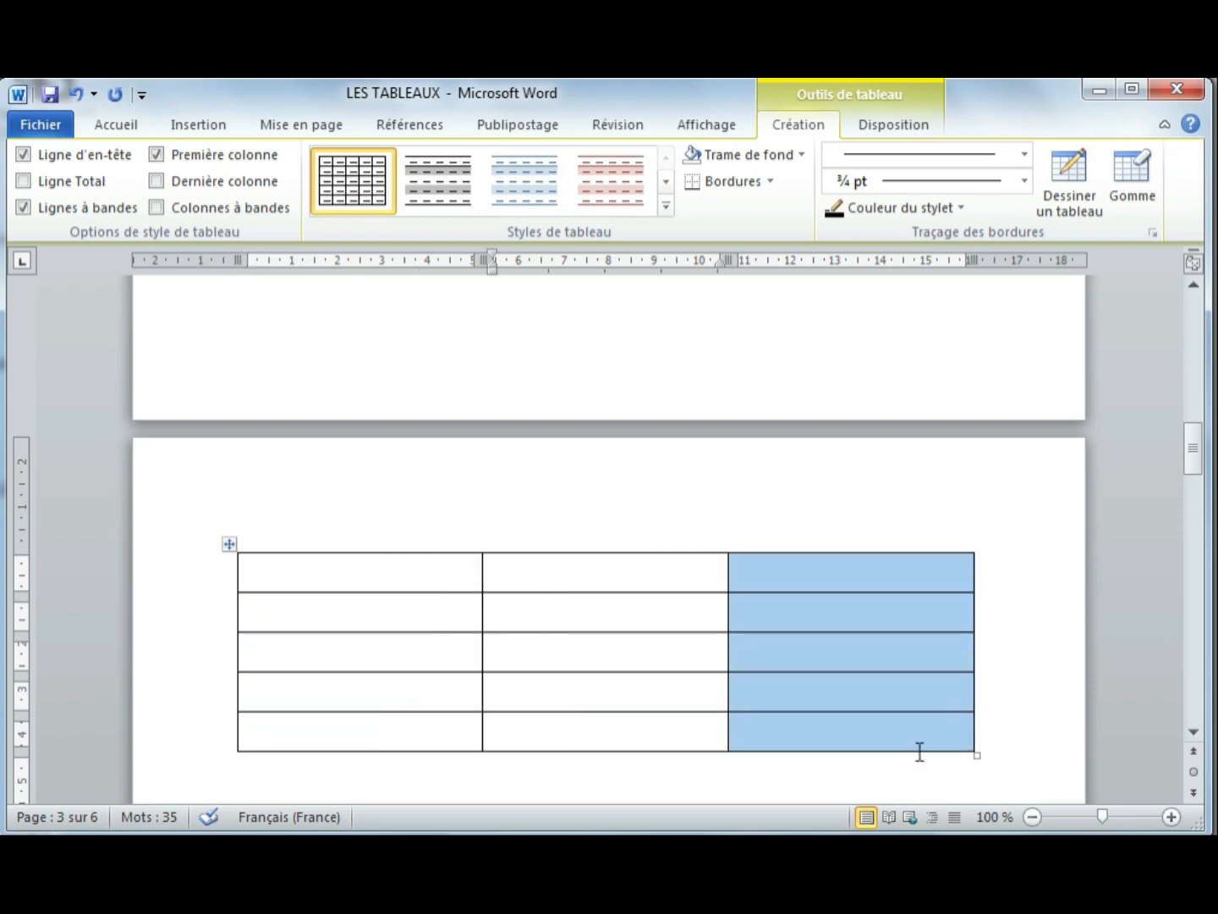
{"action": "left_click", "coordinate": [661, 622]}
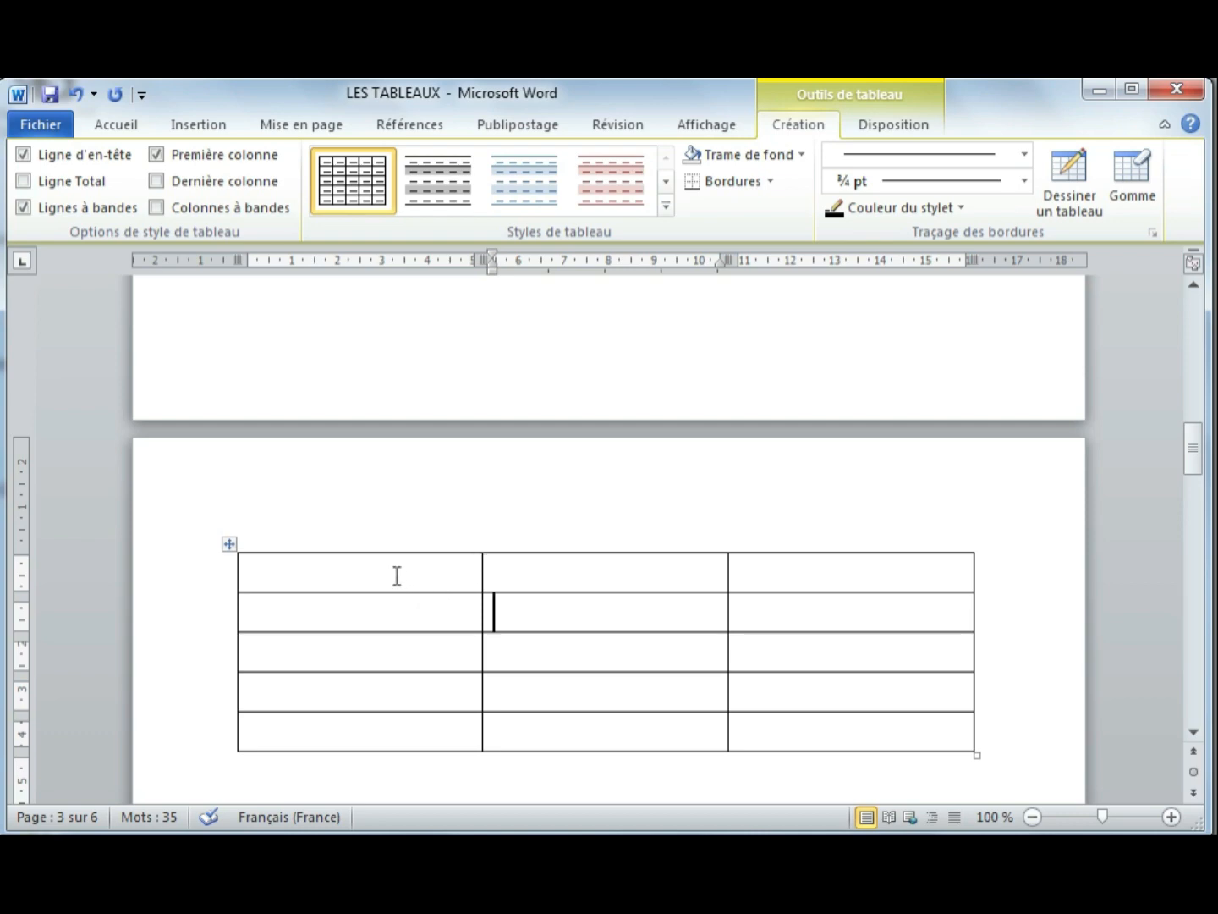
- Select each whole column in turn from the table's upper edge, and clear the selection
{"action": "left_click", "coordinate": [354, 543]}
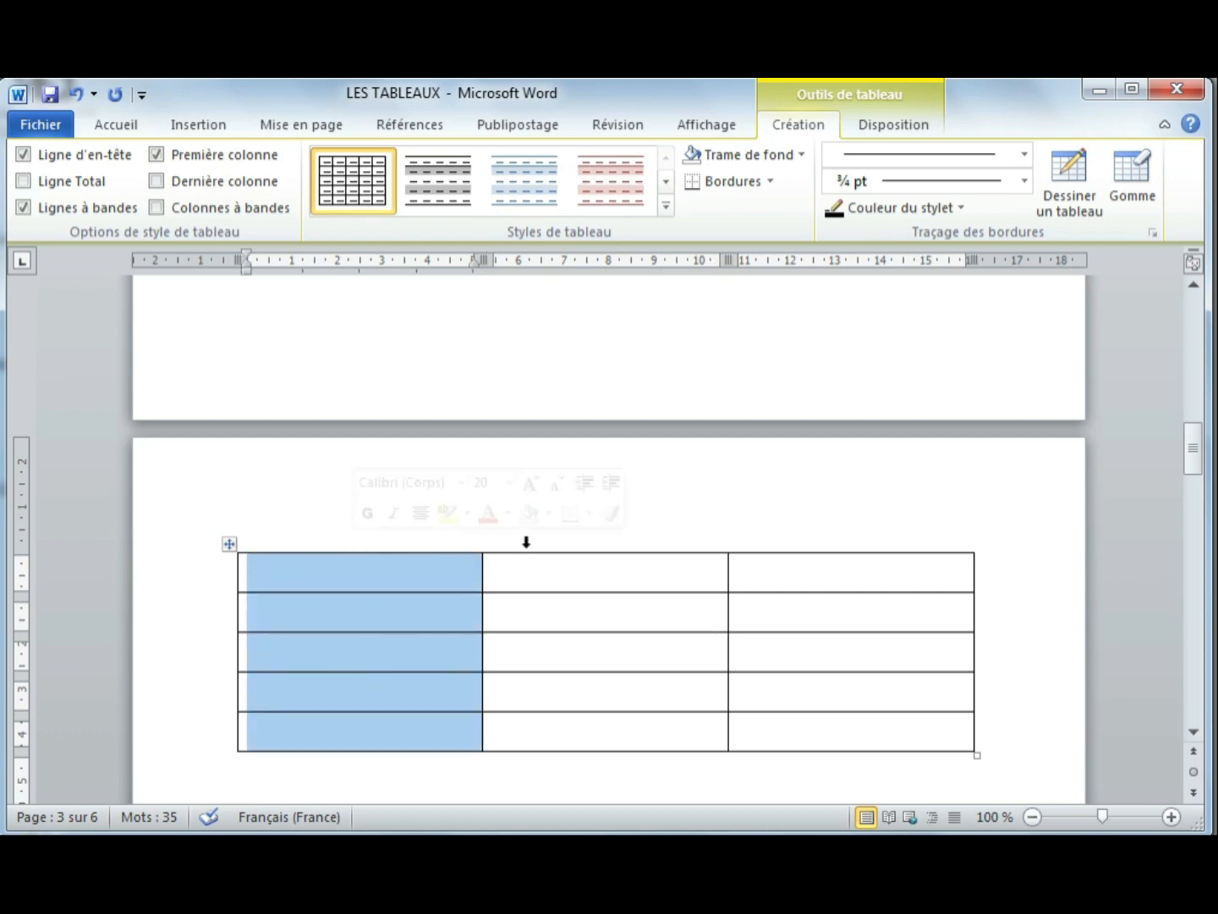
{"action": "left_click", "coordinate": [576, 542]}
{"action": "left_click", "coordinate": [834, 542]}
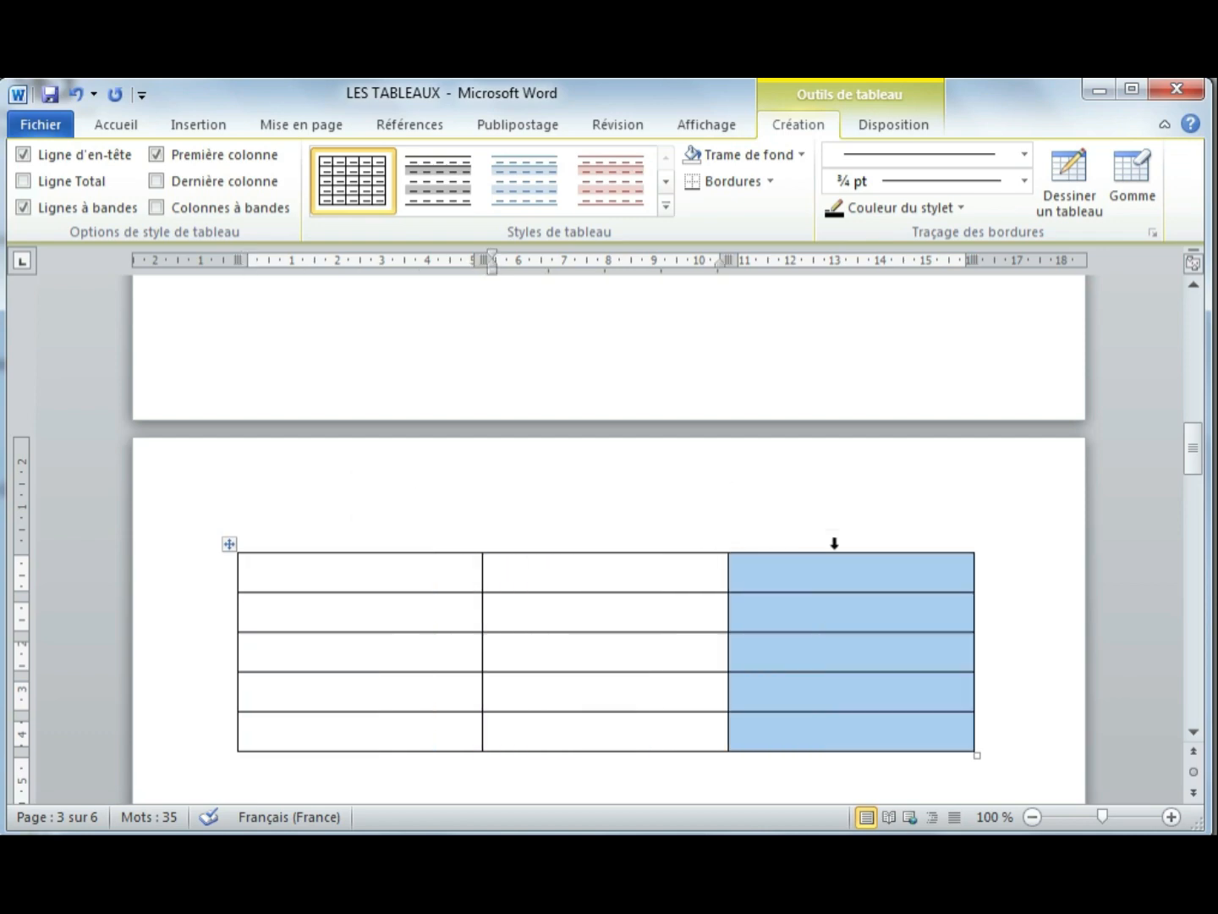
{"action": "left_click", "coordinate": [658, 572]}
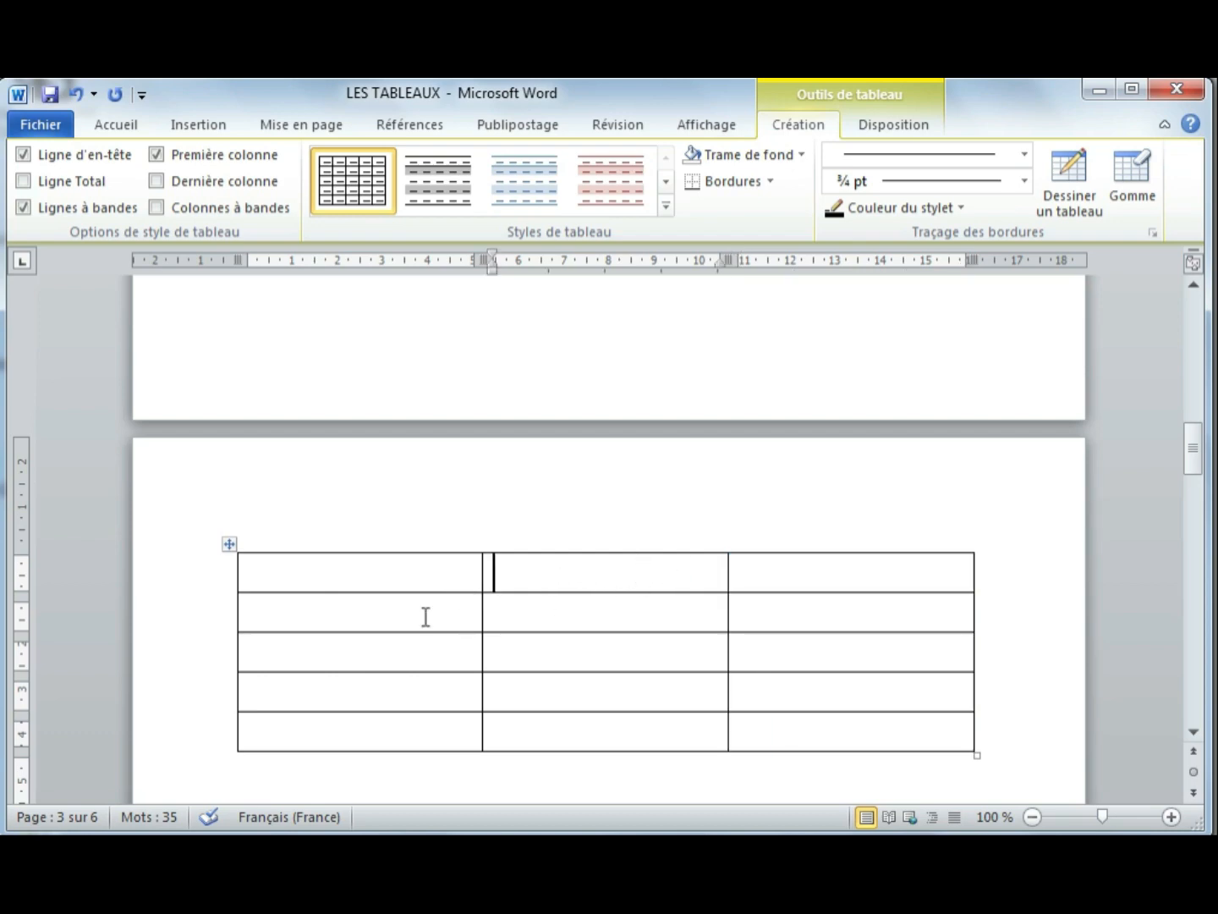
- Select the table's second row from the margin and again by sweeping across its cells, and clear the selection
{"action": "left_click", "coordinate": [216, 626]}
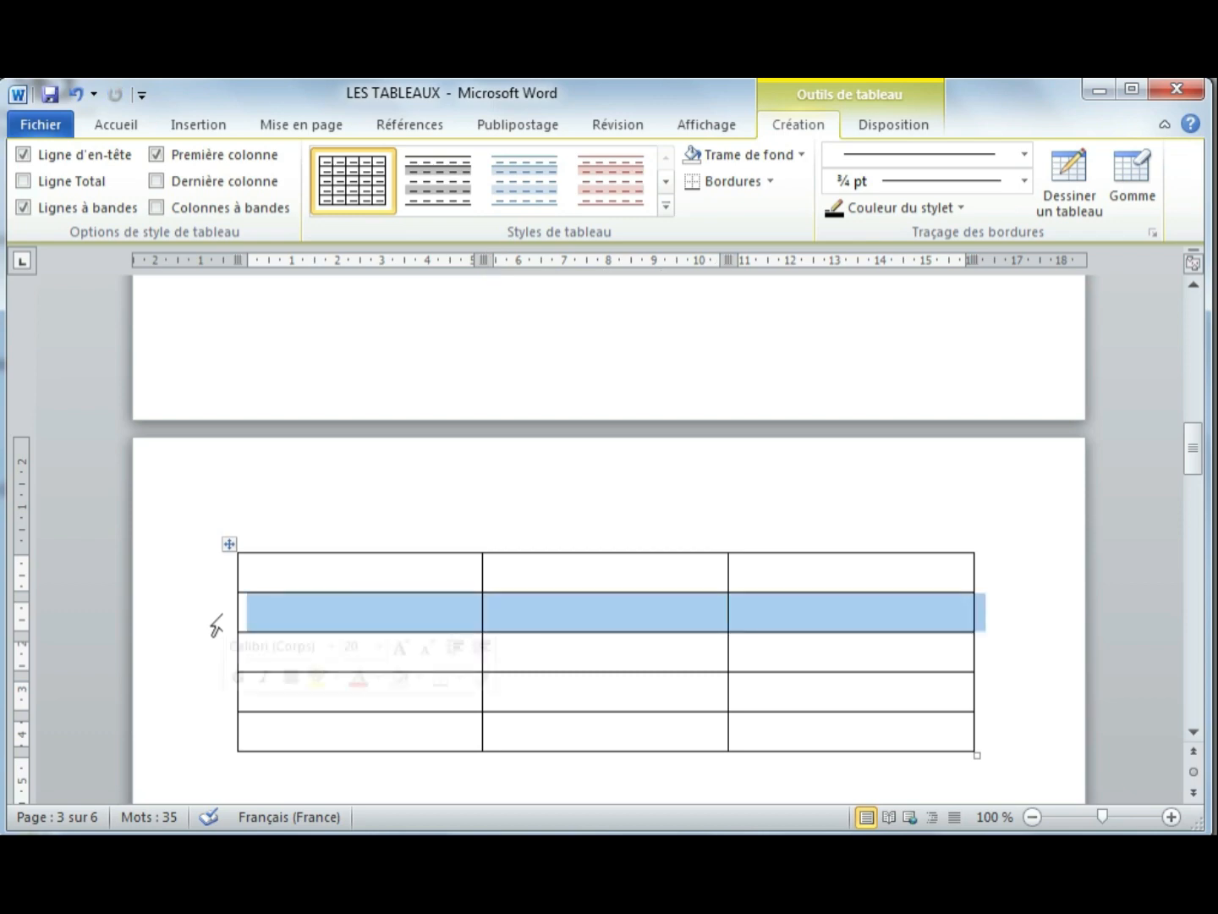
{"action": "left_click", "coordinate": [284, 621]}
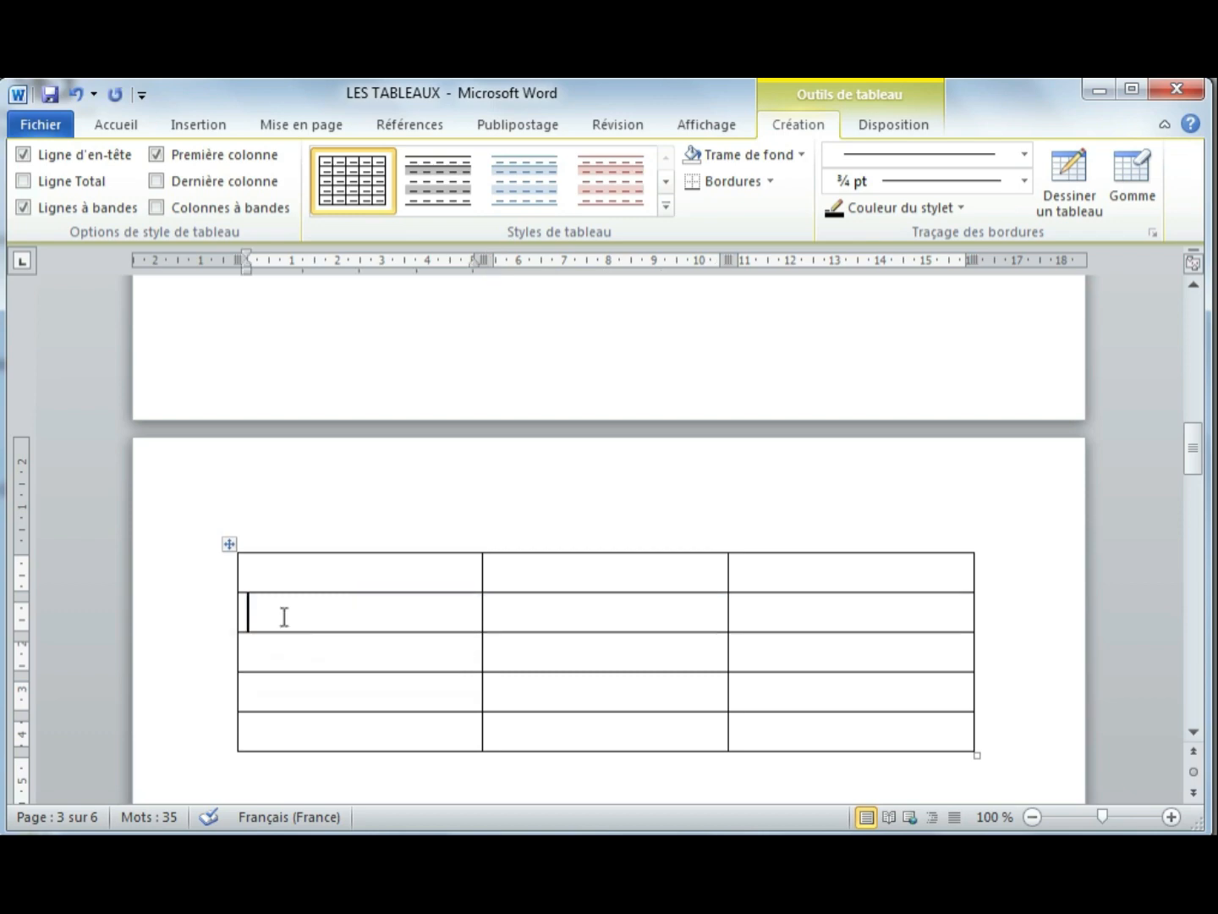
{"action": "left_click_drag", "start_coordinate": [407, 612], "coordinate": [535, 612]}
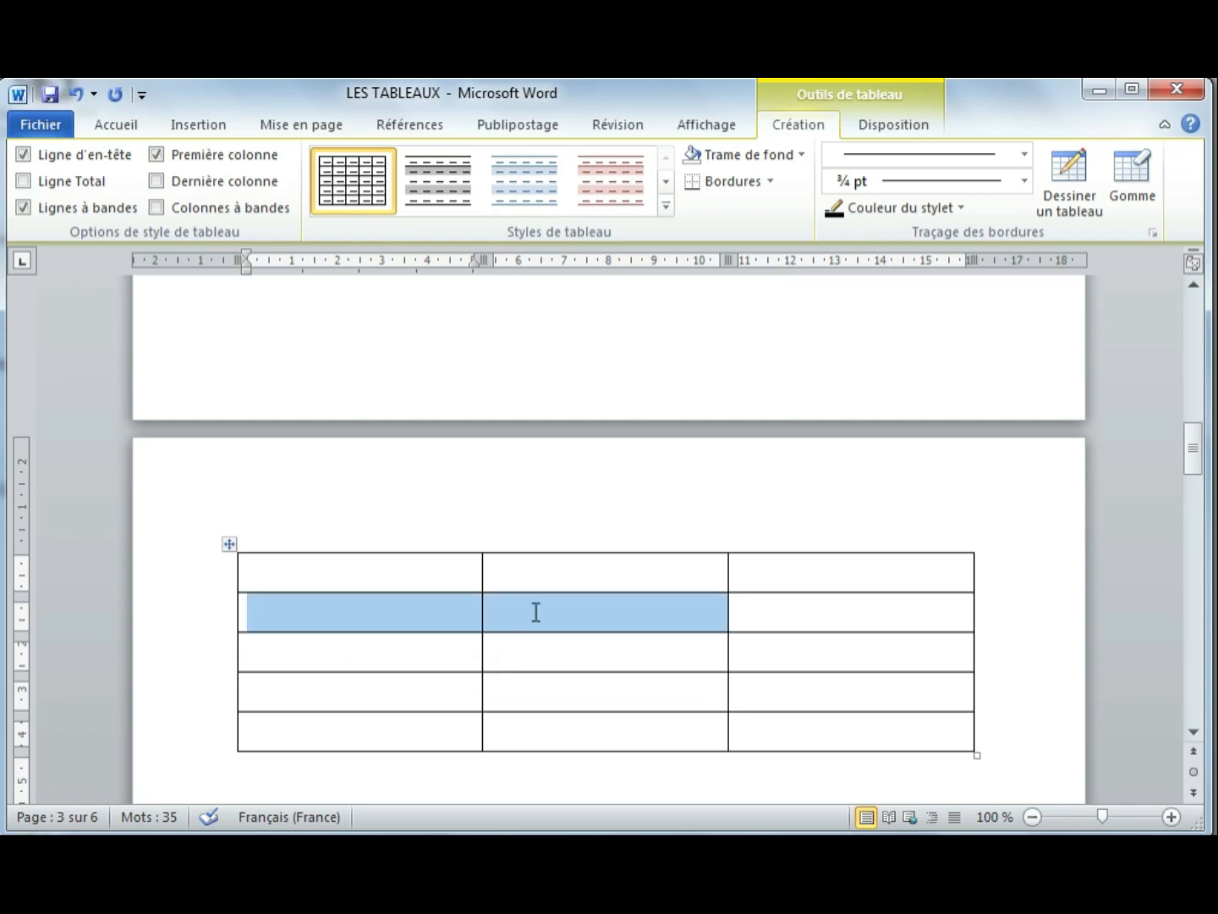
{"action": "left_click_drag", "start_coordinate": [738, 615], "coordinate": [811, 625]}
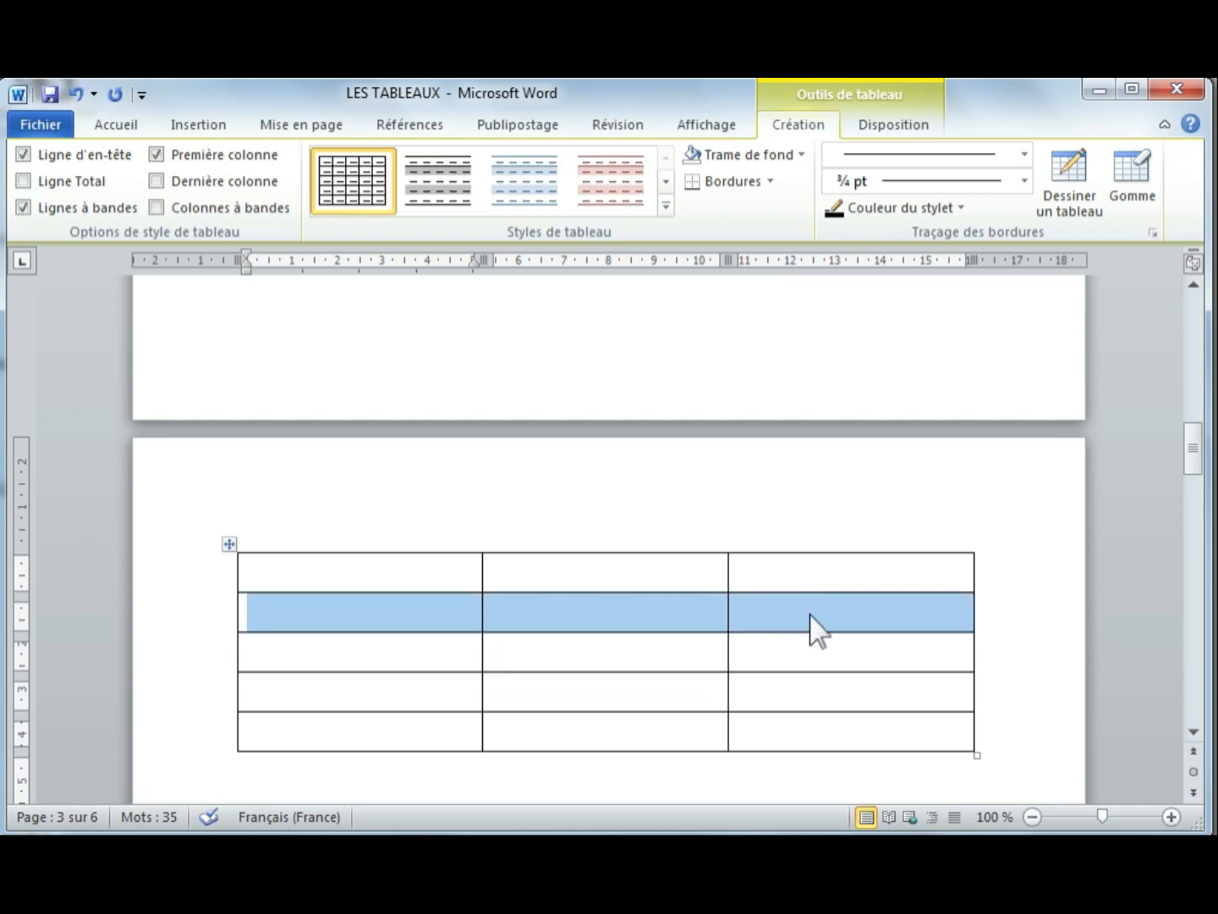
{"action": "left_click", "coordinate": [664, 650]}
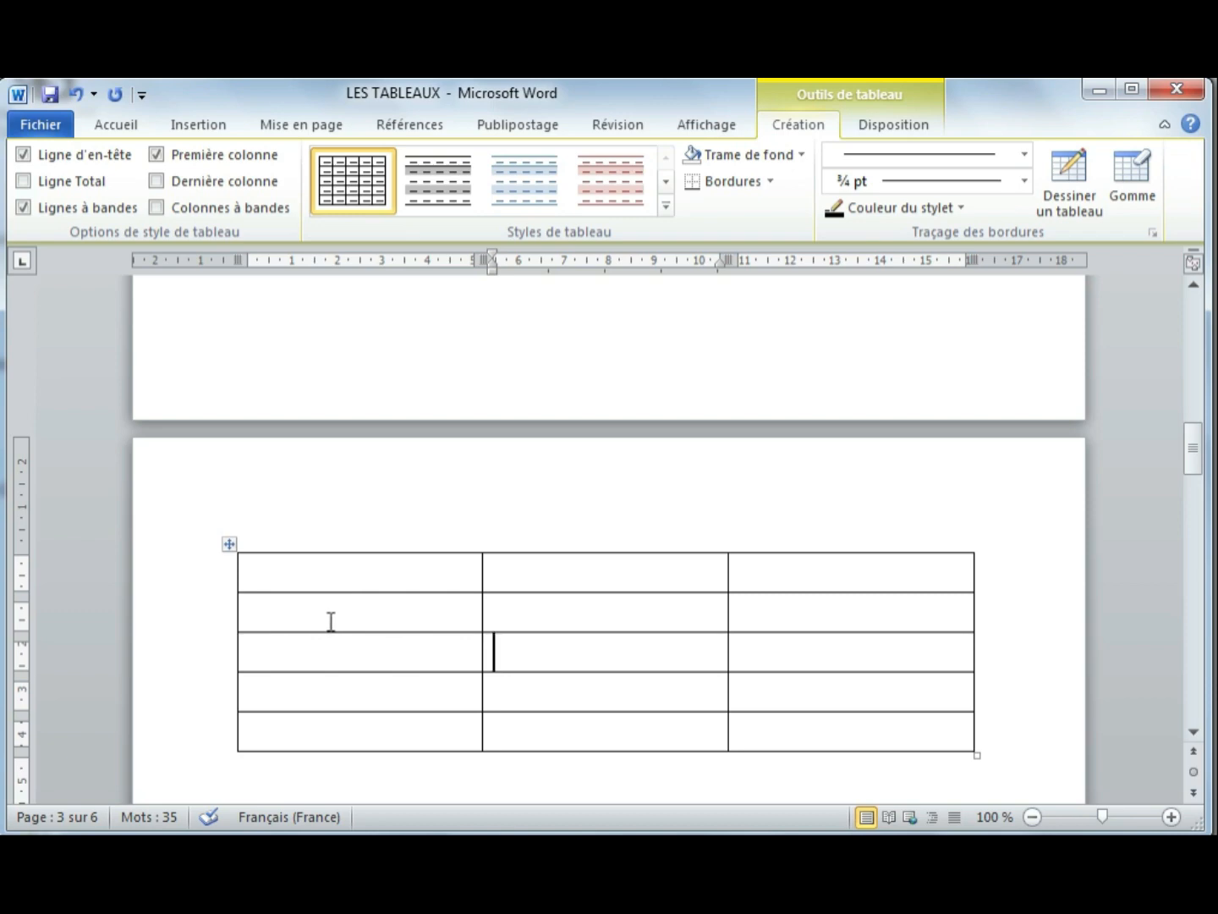
- Select the second row's middle cell, the third row's last cell and finally the entire table, and clear the selection
{"action": "left_click", "coordinate": [486, 614]}
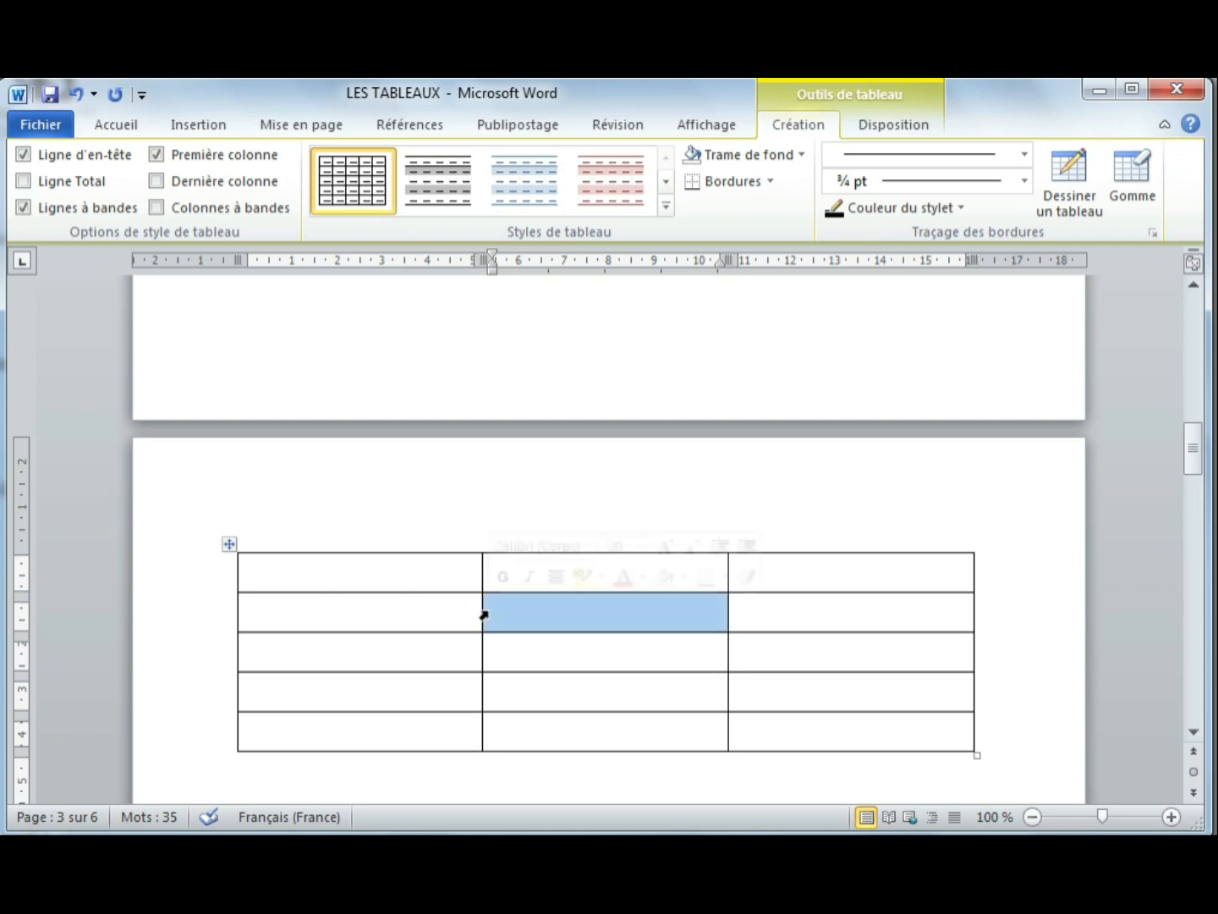
{"action": "left_click", "coordinate": [729, 656]}
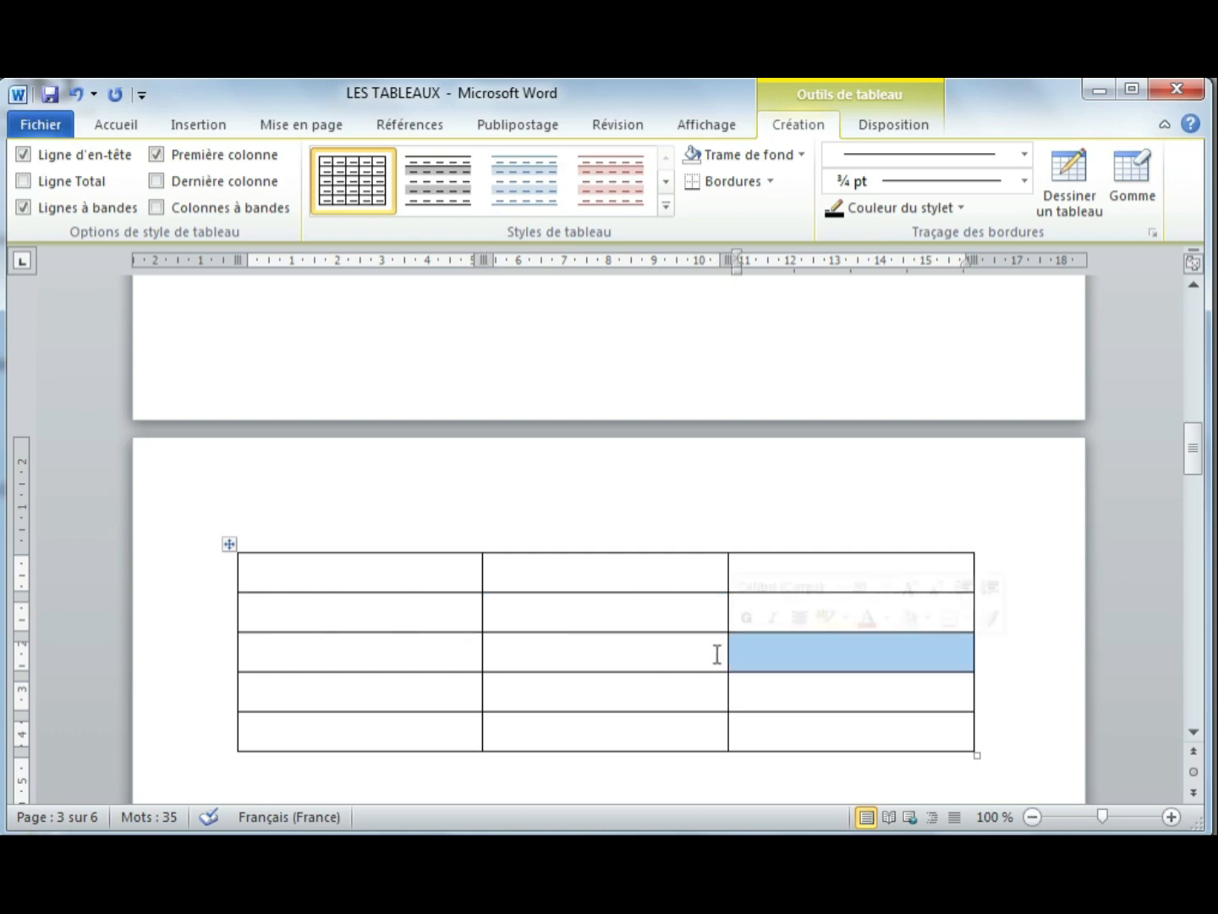
{"action": "left_click", "coordinate": [640, 656]}
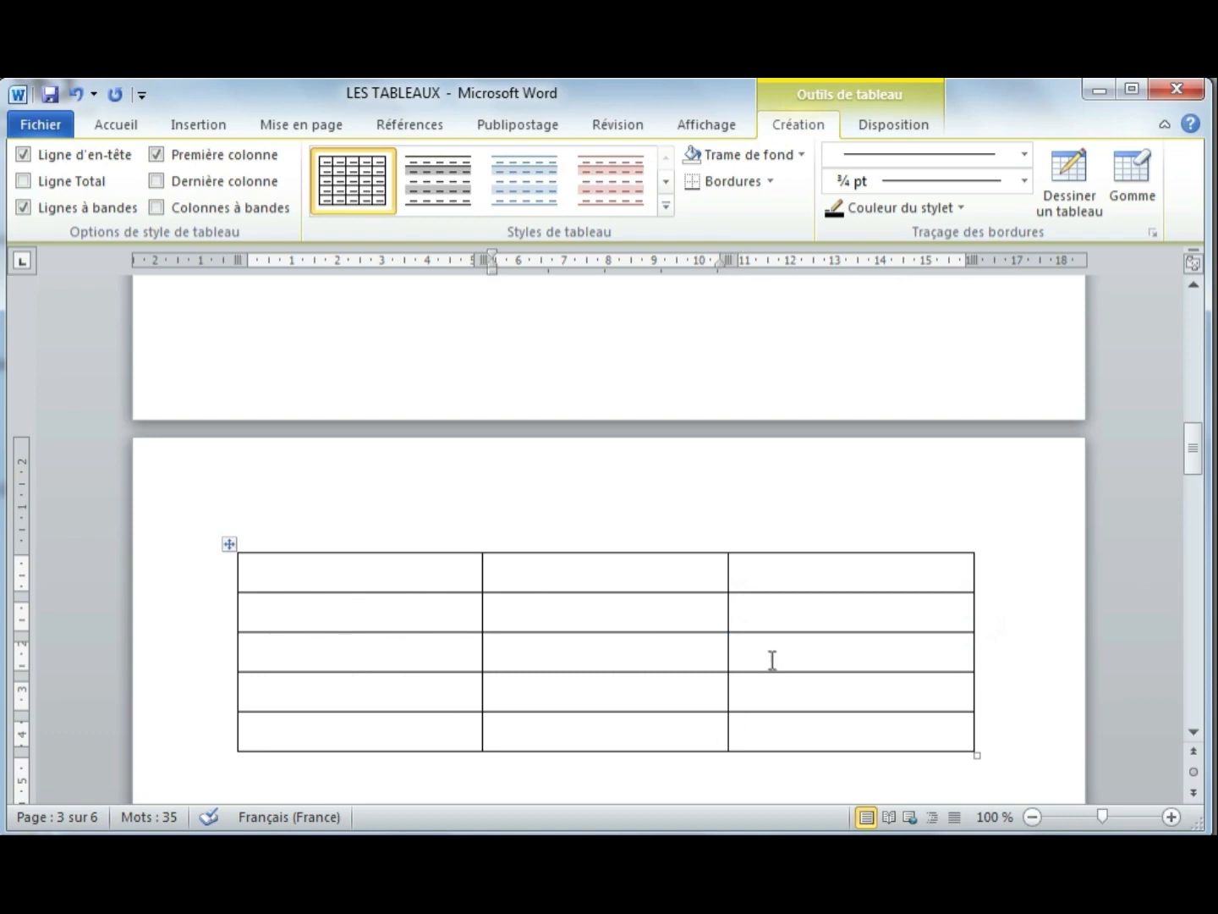
{"action": "left_click", "coordinate": [230, 542]}
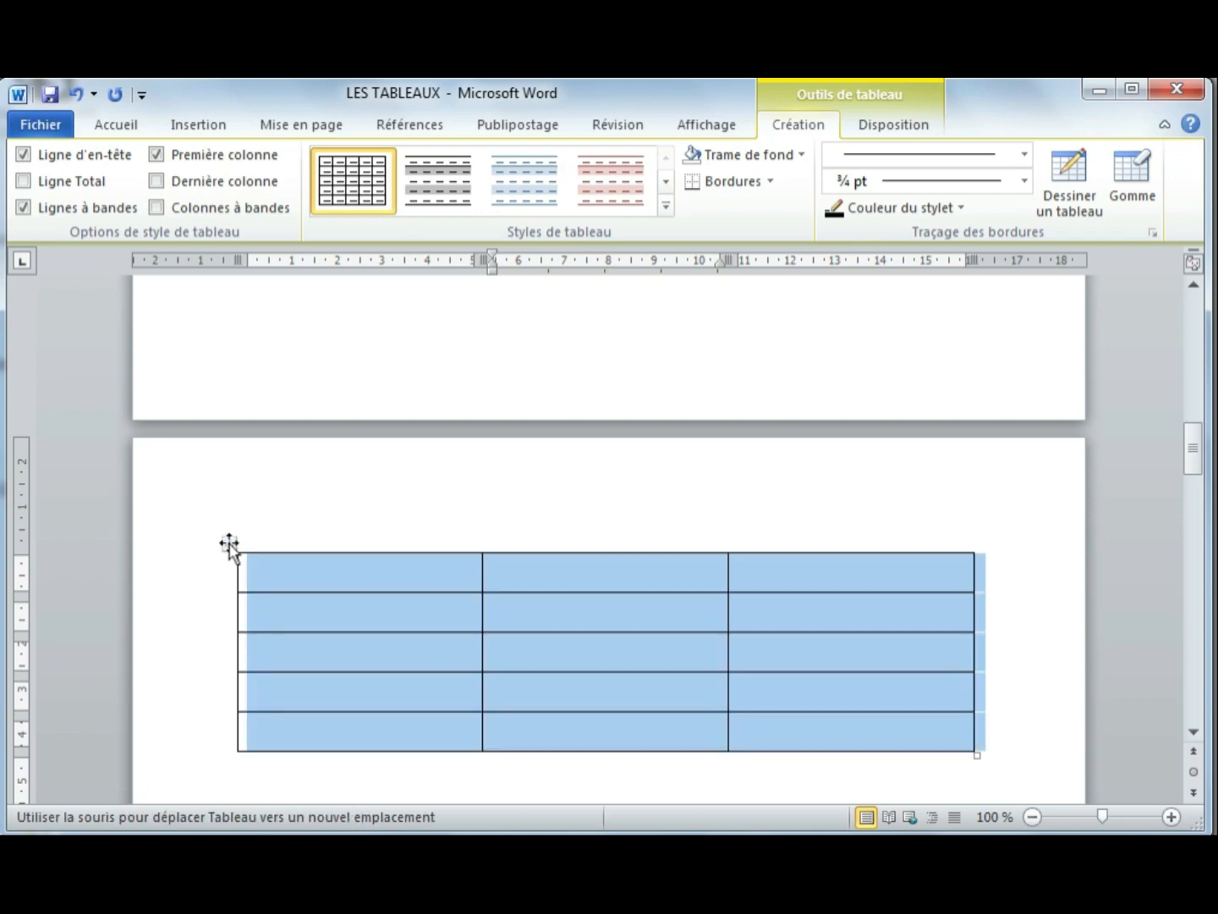
{"action": "left_click", "coordinate": [652, 646]}
- Enter 1, 2 and 3 in the three cells of the table's first row
{"action": "left_click", "coordinate": [377, 573]}
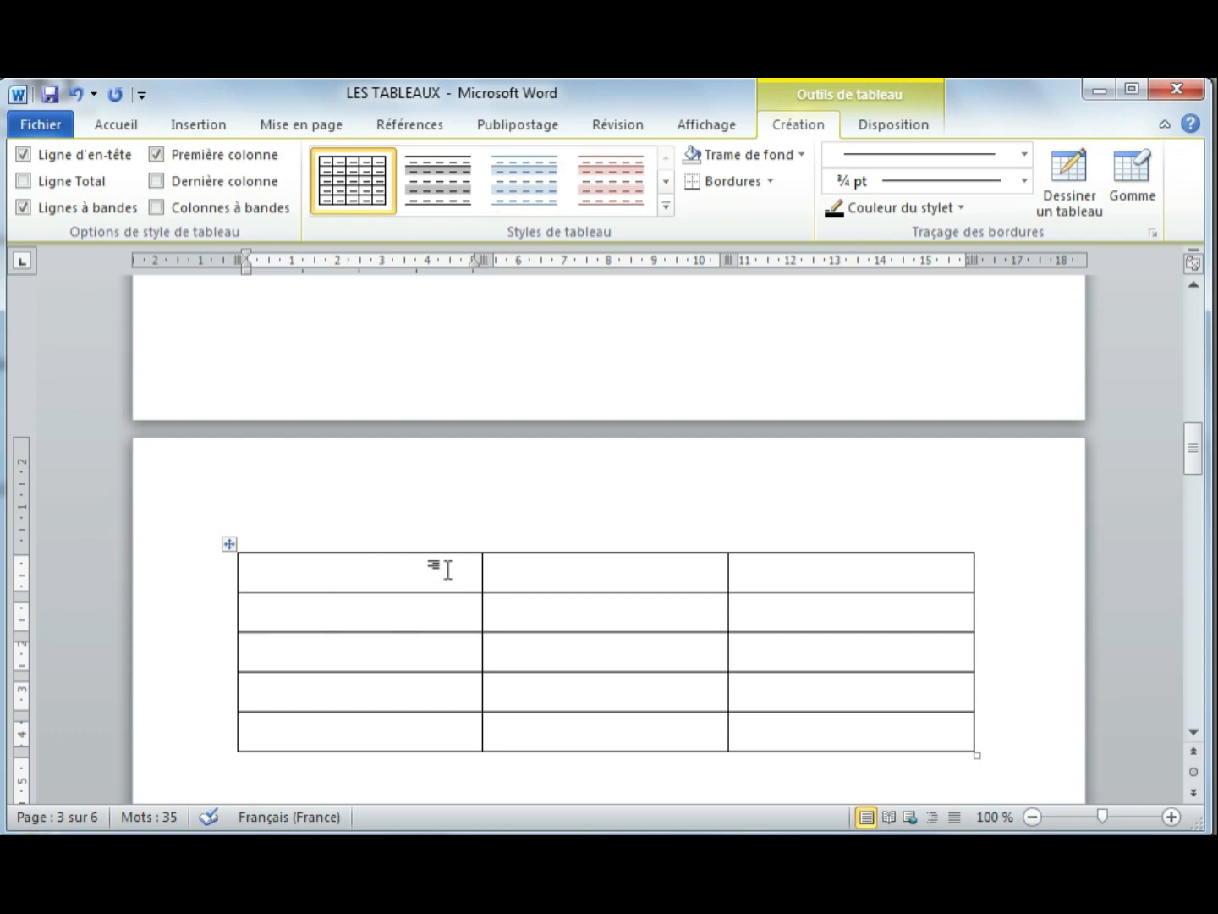
{"action": "type", "text": "1"}
{"action": "left_click", "coordinate": [627, 575]}
{"action": "type", "text": "2"}
{"action": "key", "text": "Tab"}
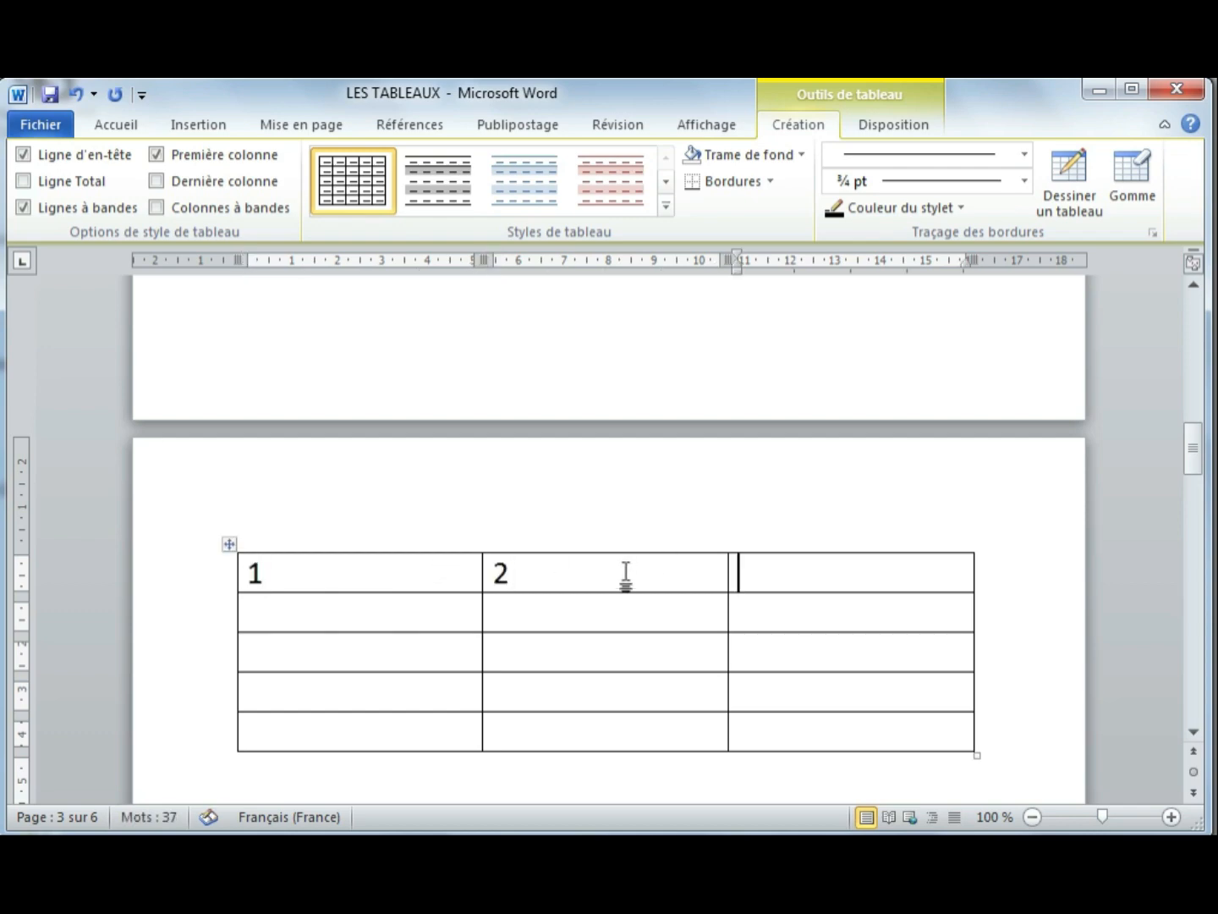
{"action": "type", "text": "3"}
- Delete the table column headed 2
{"action": "left_click", "coordinate": [599, 544]}
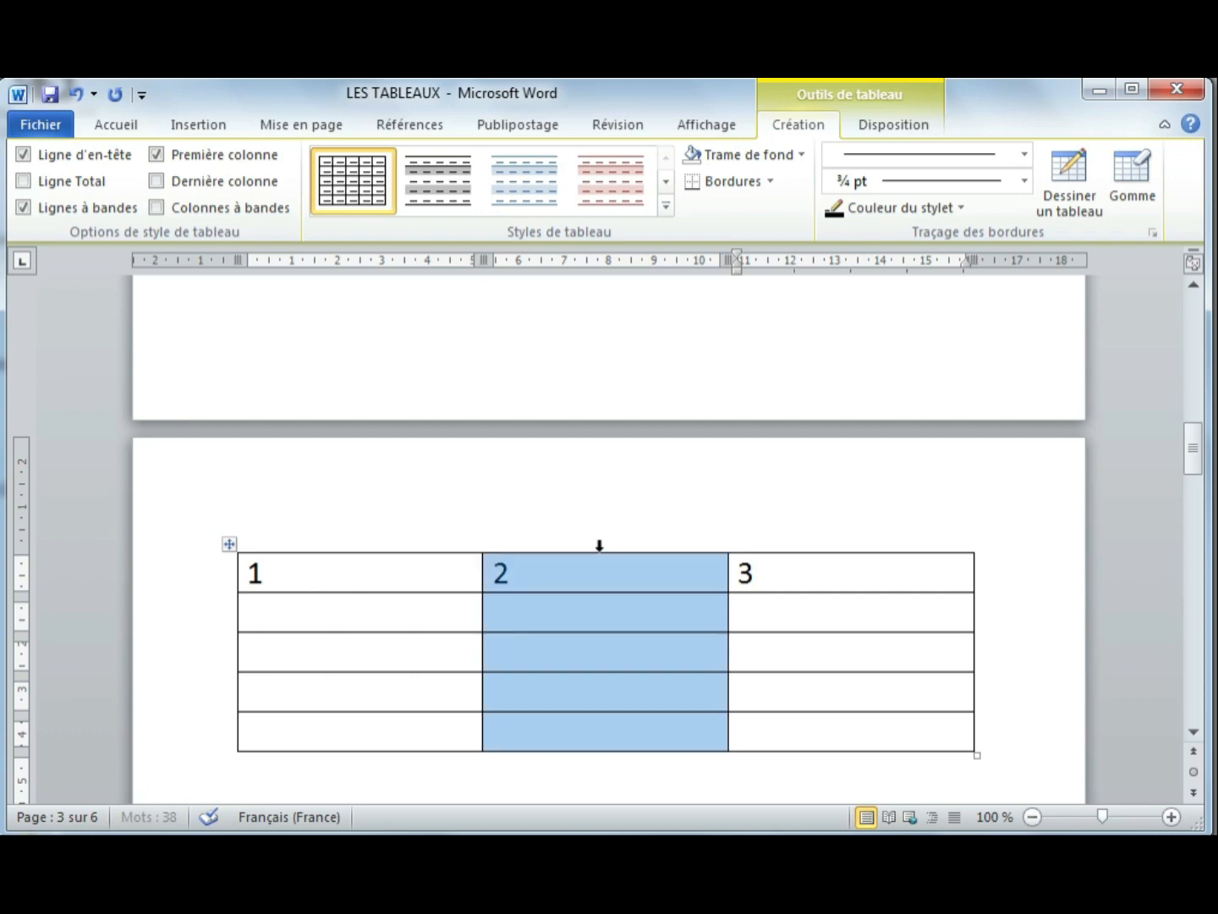
{"action": "right_click", "coordinate": [589, 608]}
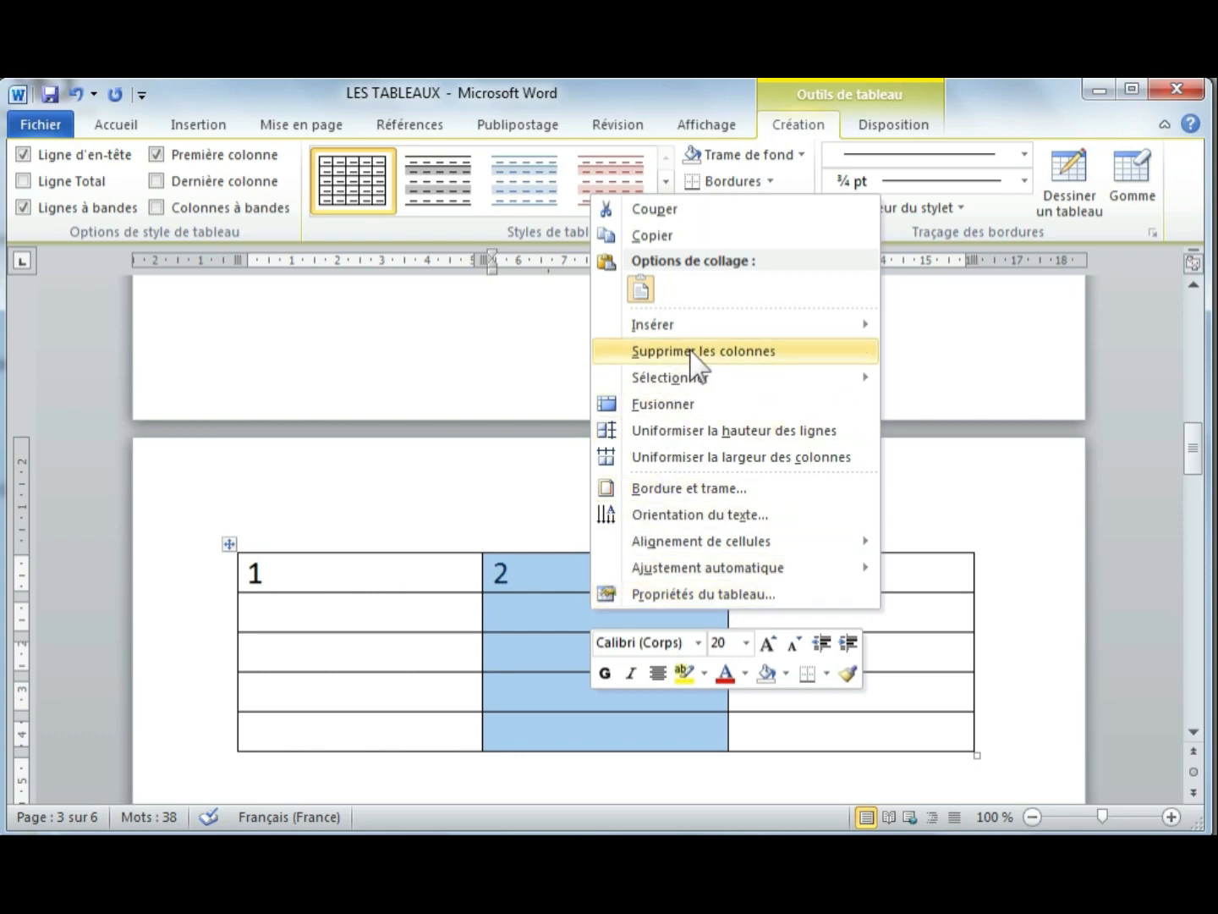
{"action": "left_click", "coordinate": [726, 352]}
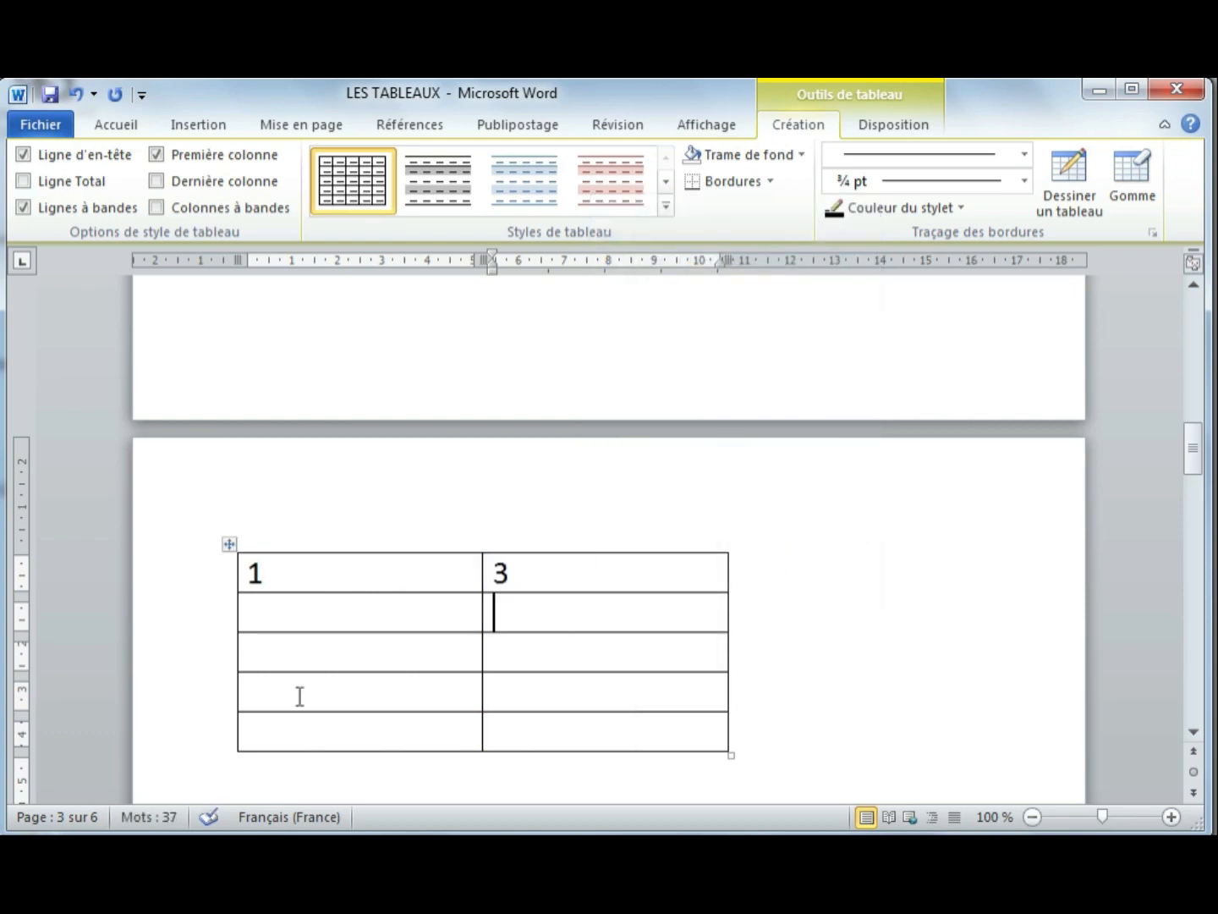
- Enter A, B, C and d down the first column, in the cells below the 1
{"action": "left_click", "coordinate": [275, 611]}
{"action": "type", "text": "a"}
{"action": "key", "text": "Down"}
{"action": "type", "text": "b"}
{"action": "key", "text": "Down"}
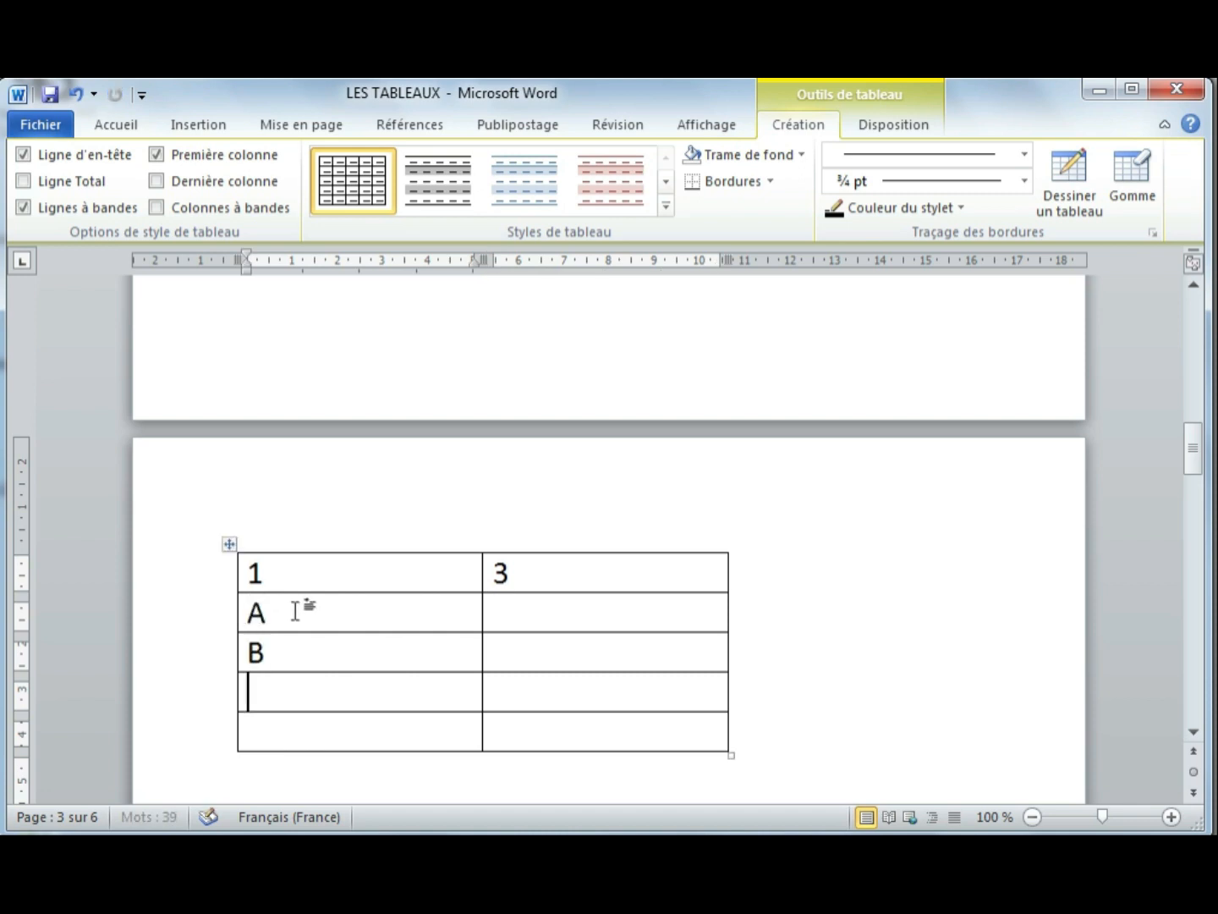
{"action": "type", "text": "c"}
{"action": "key", "text": "Down"}
{"action": "type", "text": "d"}
- Delete the table row containing A
{"action": "left_click", "coordinate": [271, 619]}
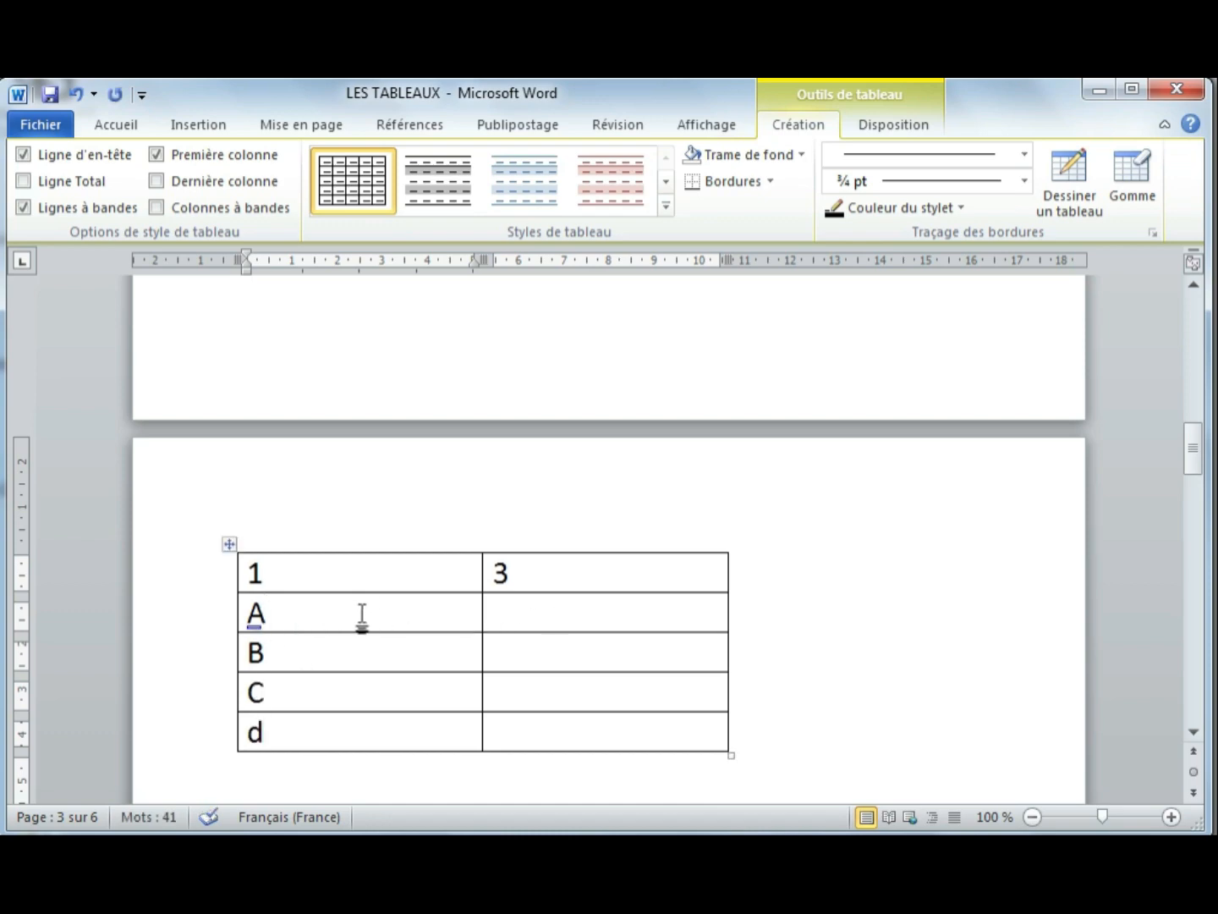
{"action": "left_click", "coordinate": [216, 624]}
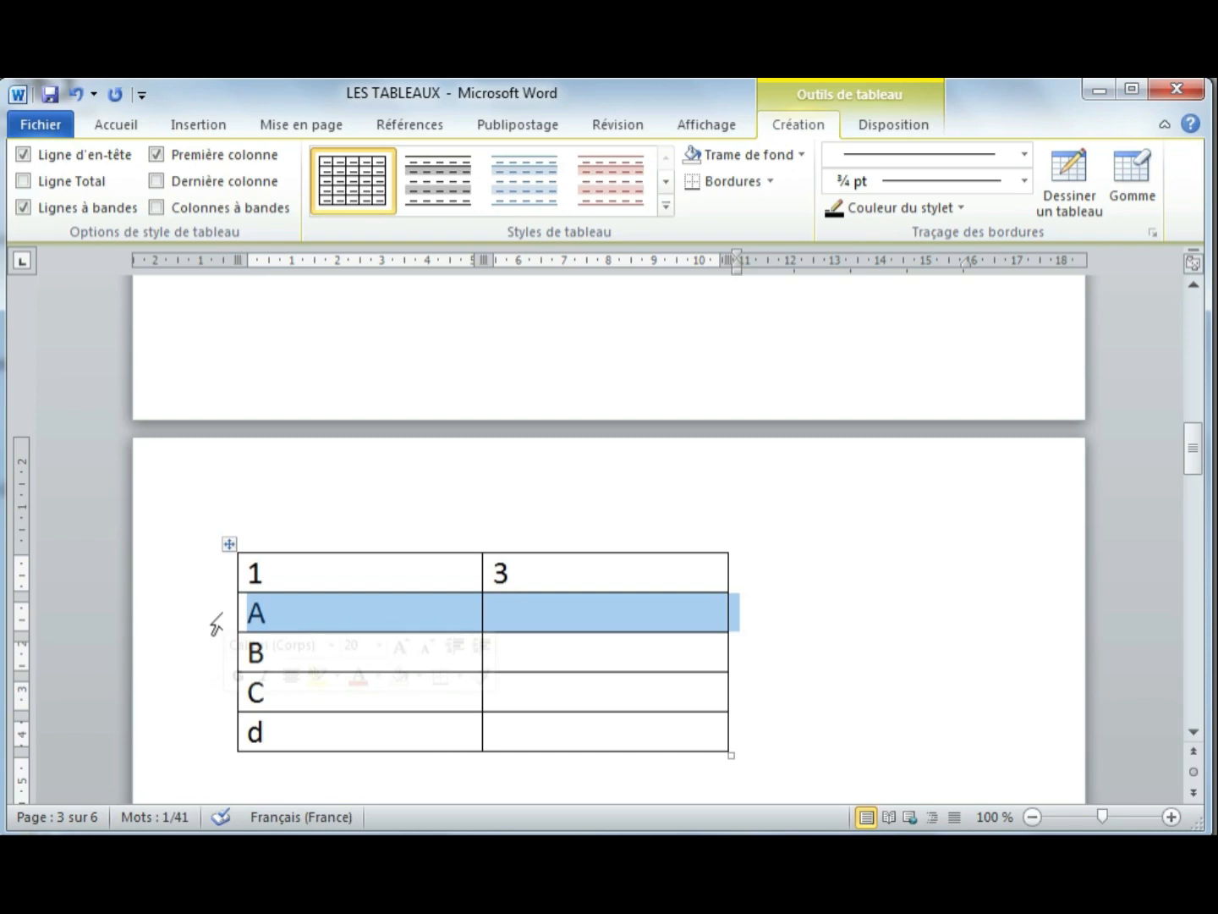
{"action": "right_click", "coordinate": [374, 612]}
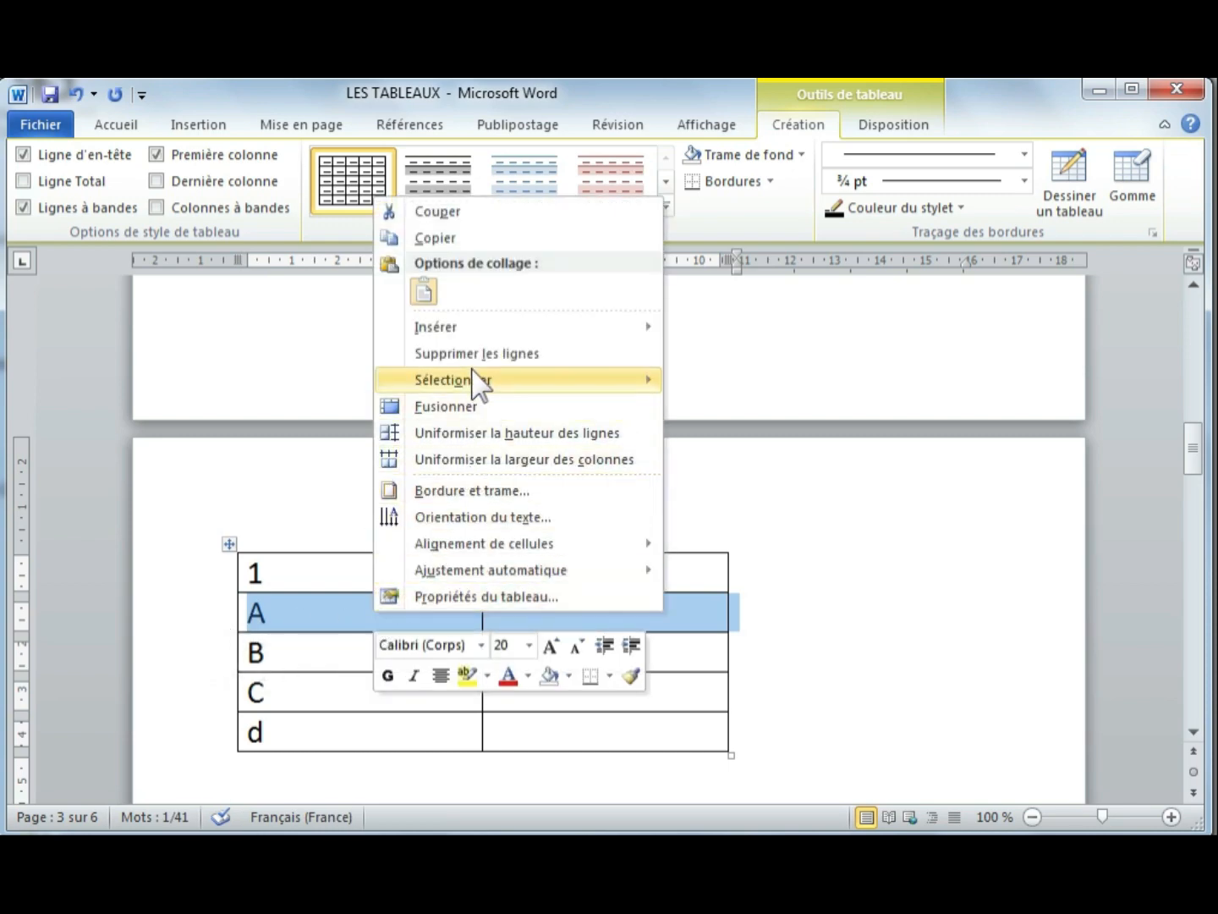
{"action": "left_click", "coordinate": [492, 355]}
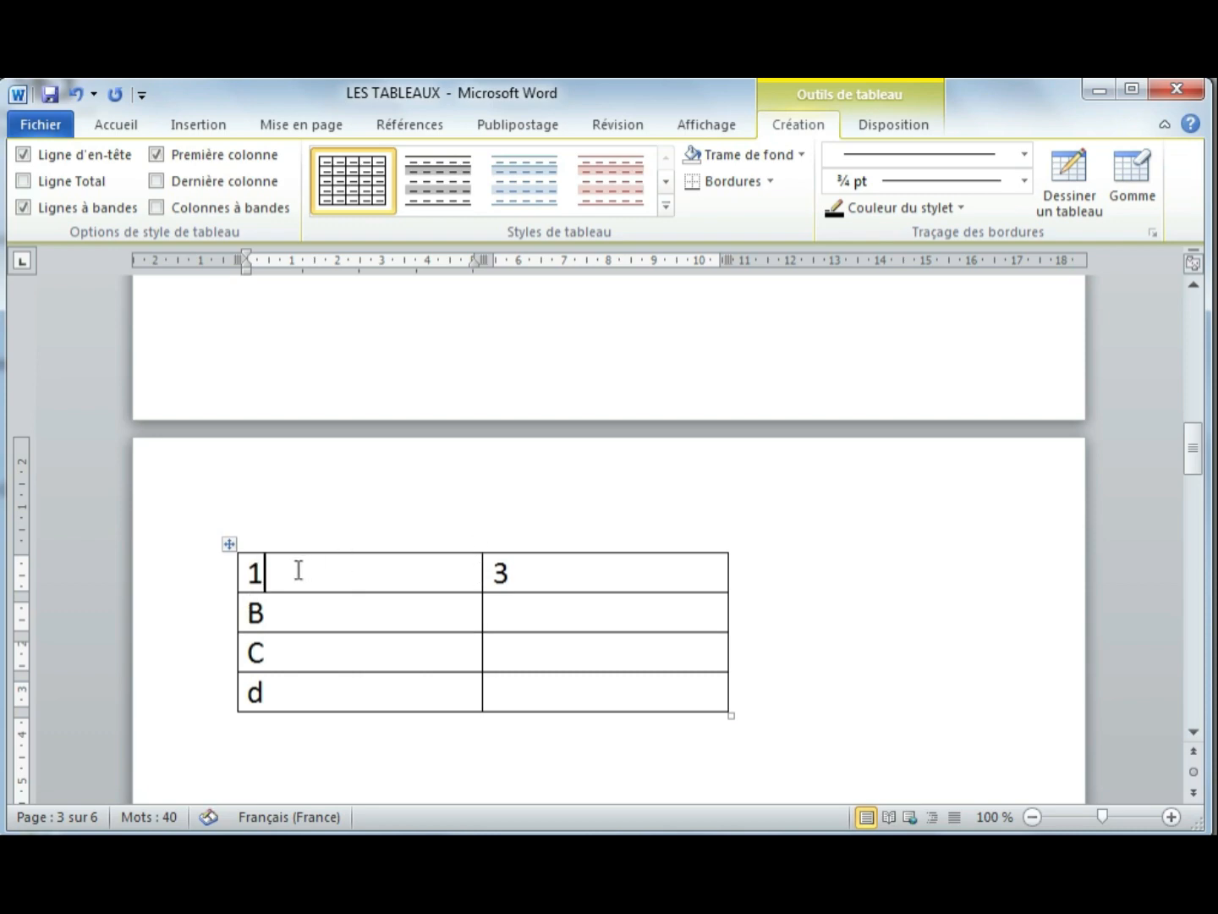
- Insert a column to the left of the column headed 3 and enter 2 in its first cell
{"action": "left_click", "coordinate": [521, 568]}
{"action": "left_click", "coordinate": [401, 571]}
{"action": "left_click", "coordinate": [542, 573]}
{"action": "right_click", "coordinate": [545, 568]}
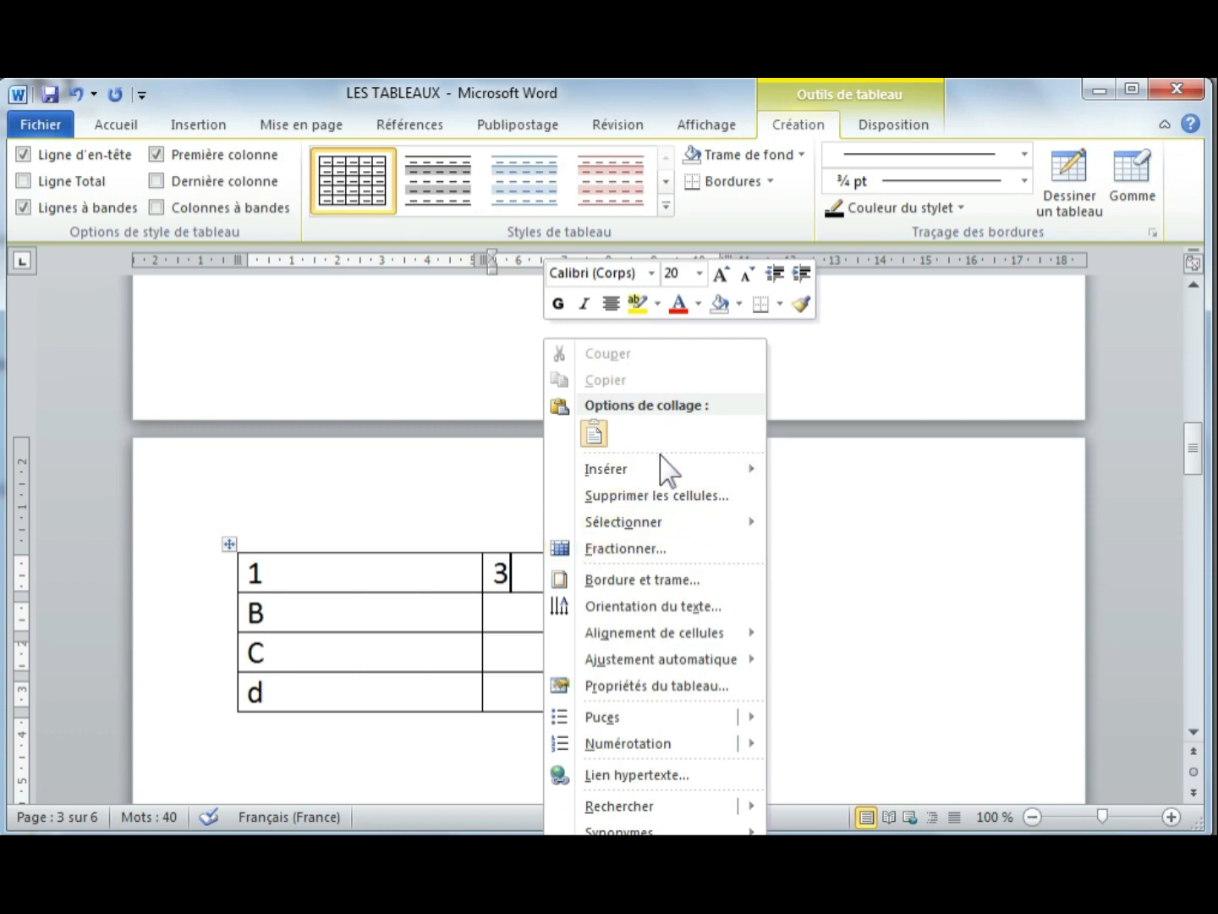
{"action": "mouse_move", "coordinate": [666, 472]}
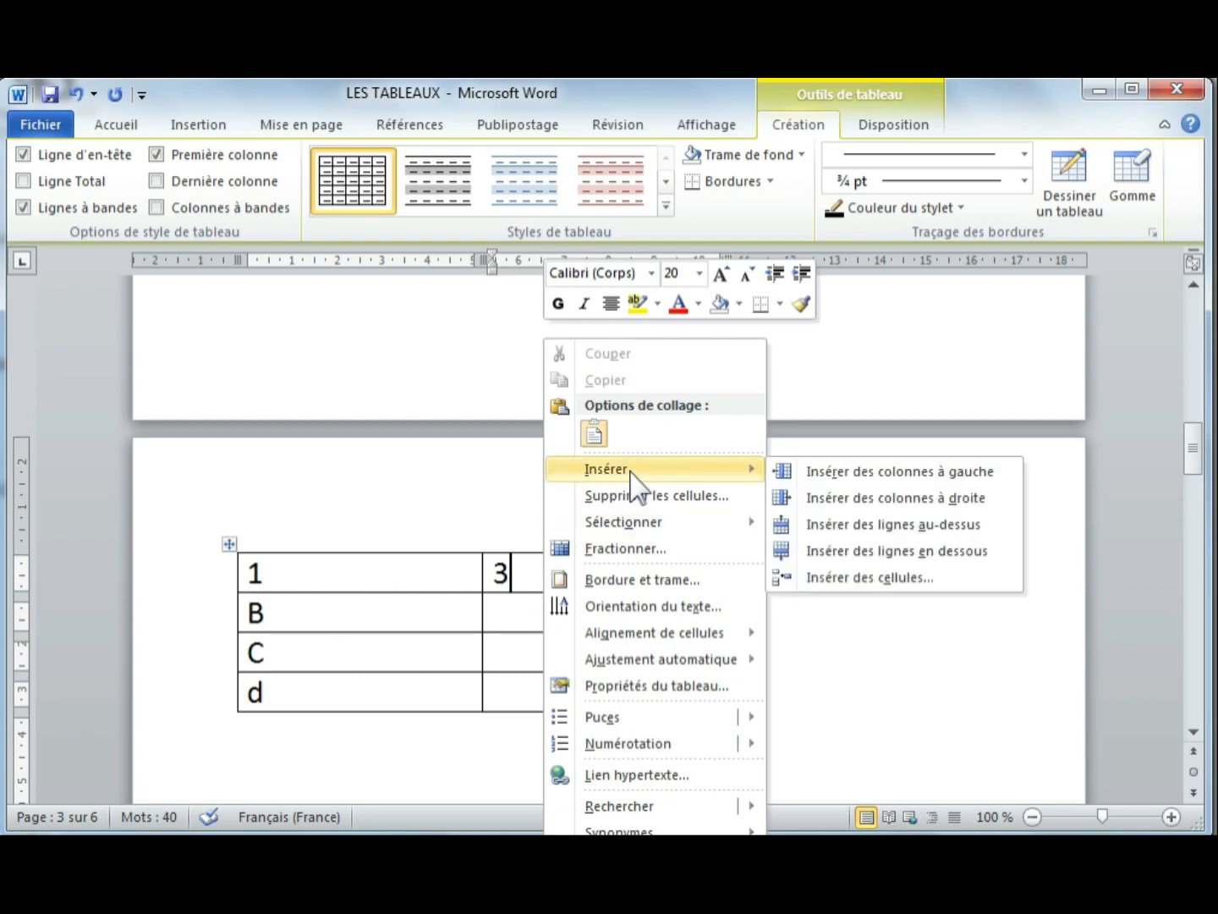
{"action": "left_click", "coordinate": [924, 470]}
{"action": "left_click", "coordinate": [621, 581]}
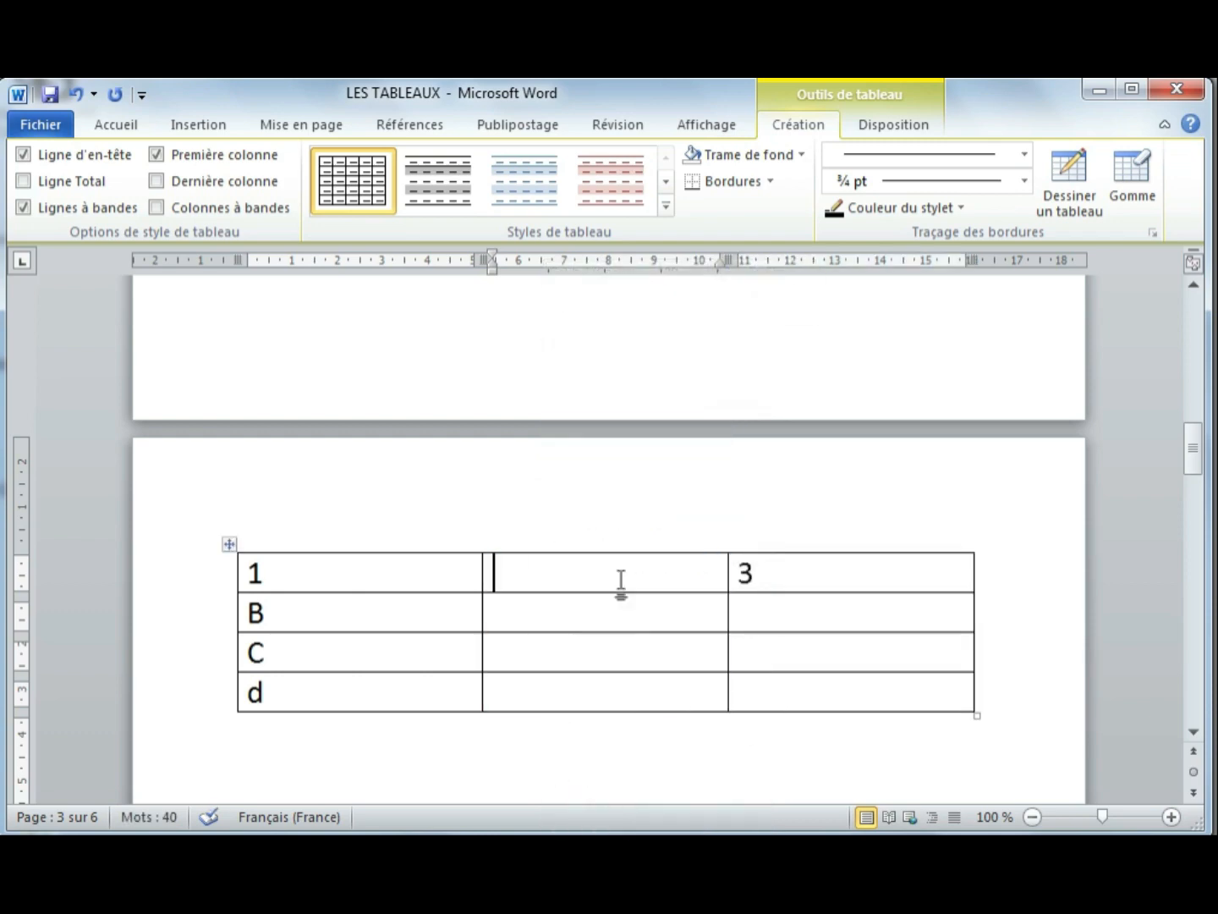
{"action": "type", "text": "2"}
- Insert a row above the row containing B and enter a in its first cell
{"action": "right_click", "coordinate": [325, 613]}
{"action": "mouse_move", "coordinate": [454, 176]}
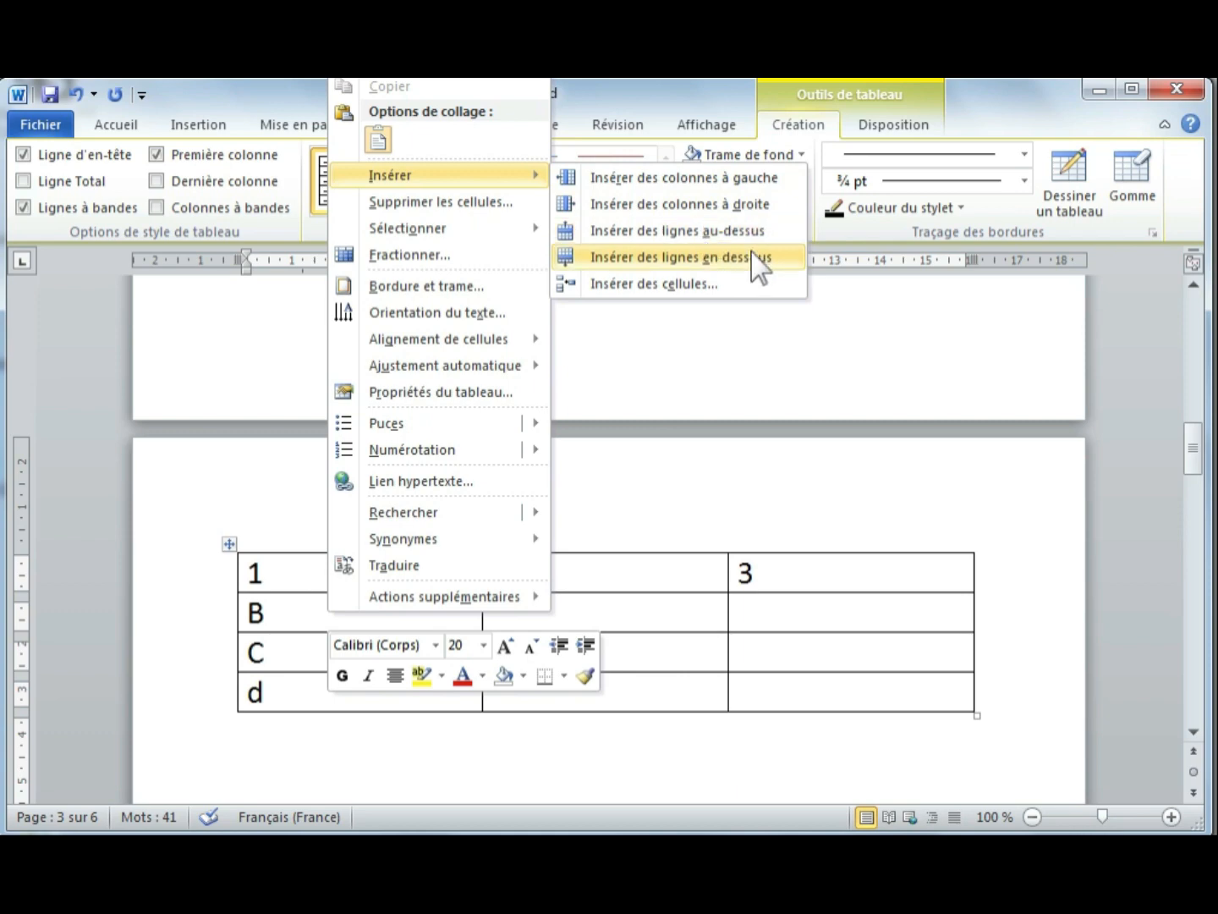
{"action": "left_click", "coordinate": [272, 621]}
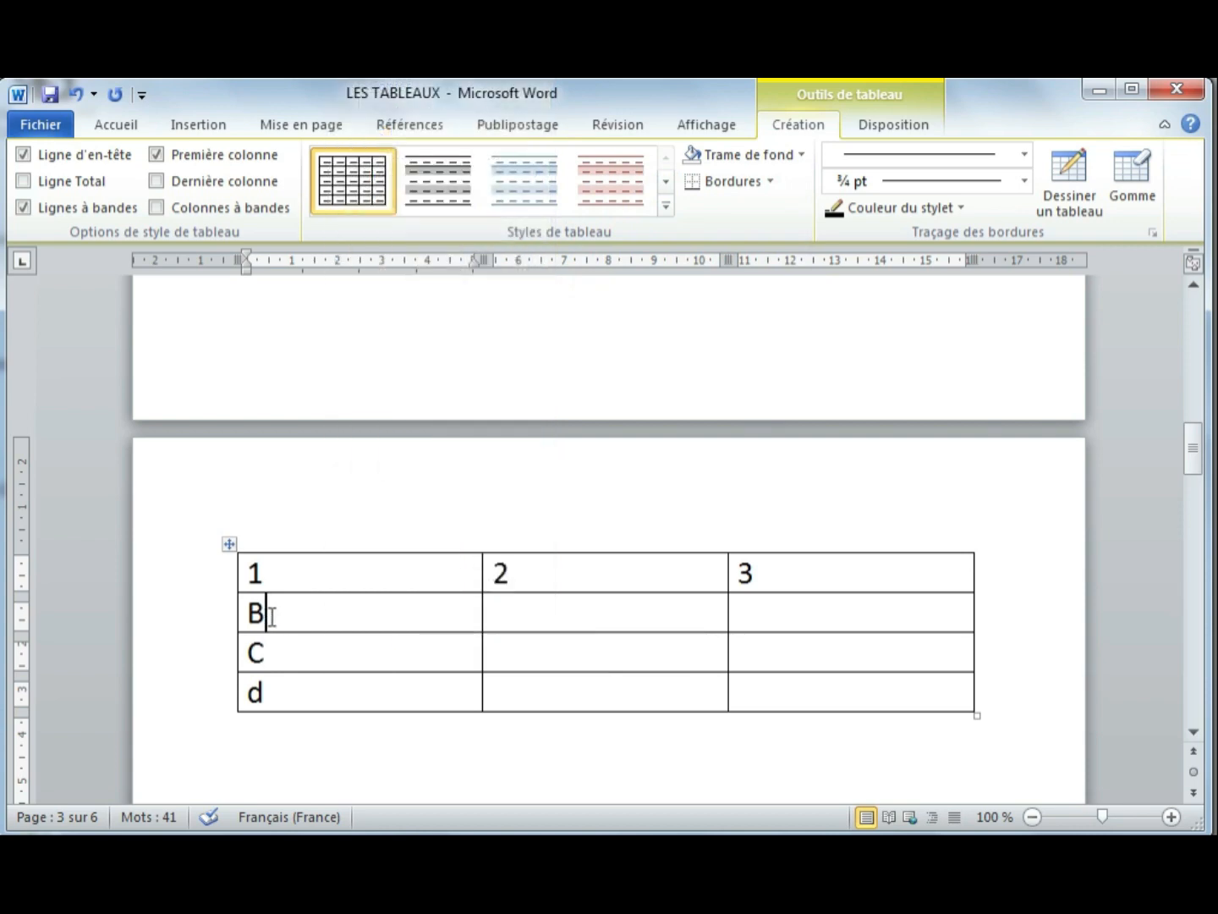
{"action": "right_click", "coordinate": [277, 614]}
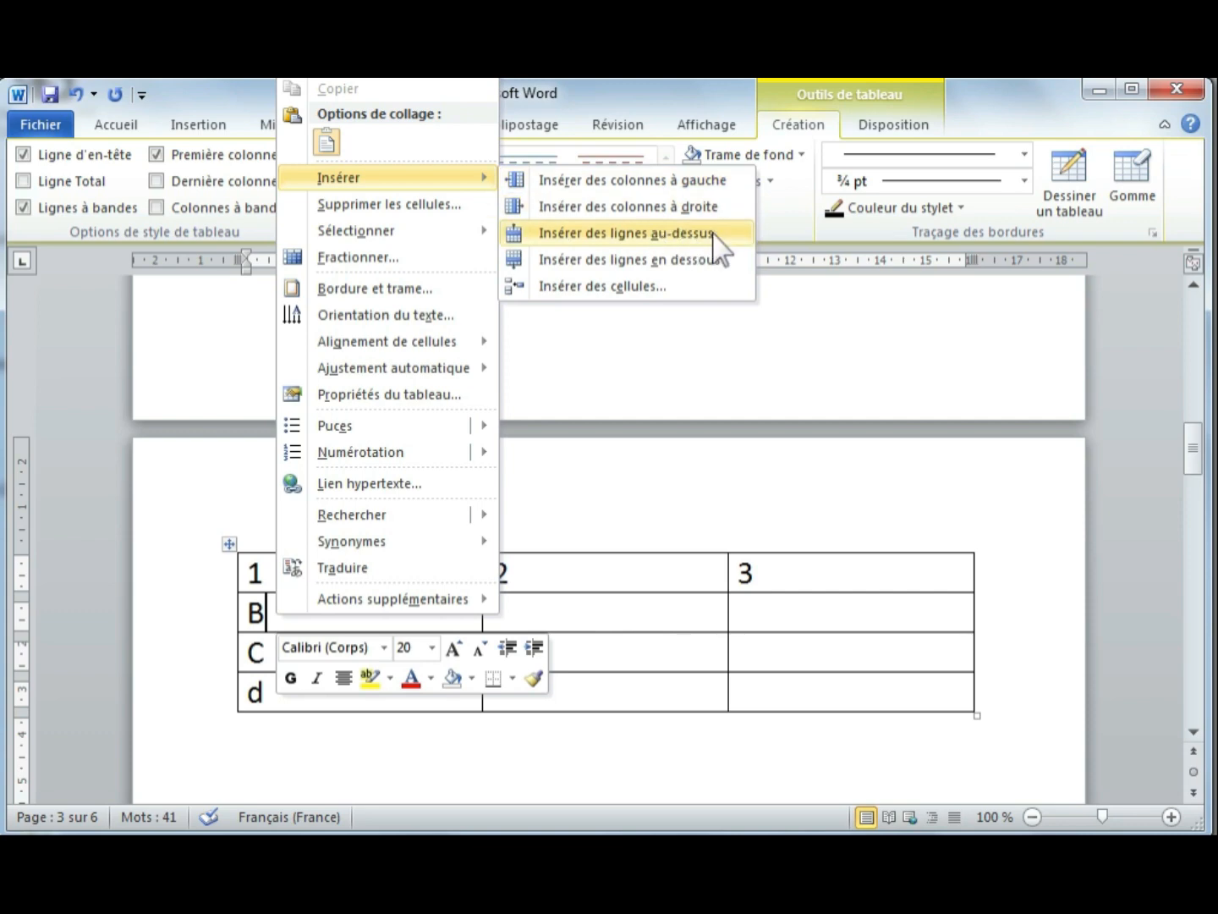
{"action": "left_click", "coordinate": [713, 237]}
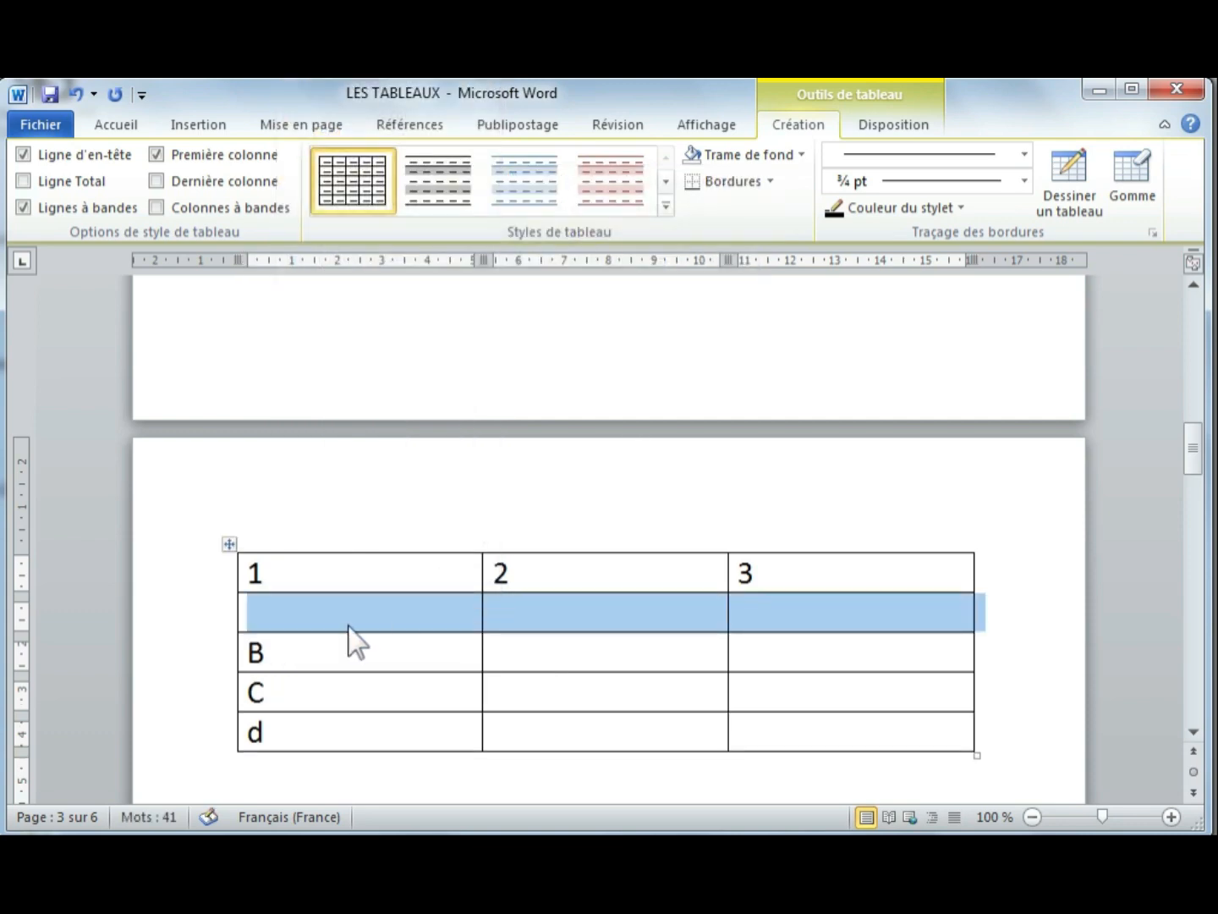
{"action": "type", "text": "a"}
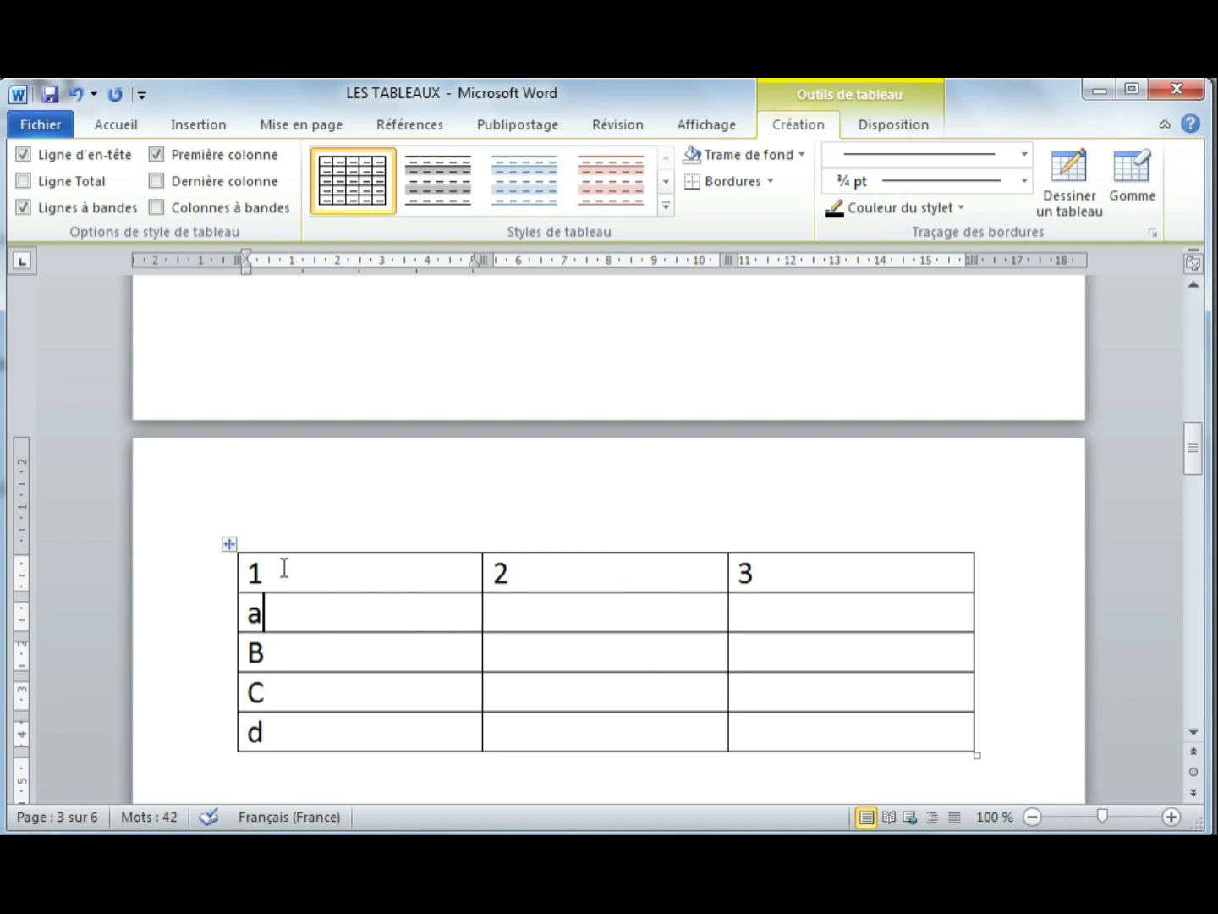
- Select the whole table and delete it from the page
{"action": "left_click", "coordinate": [229, 545]}
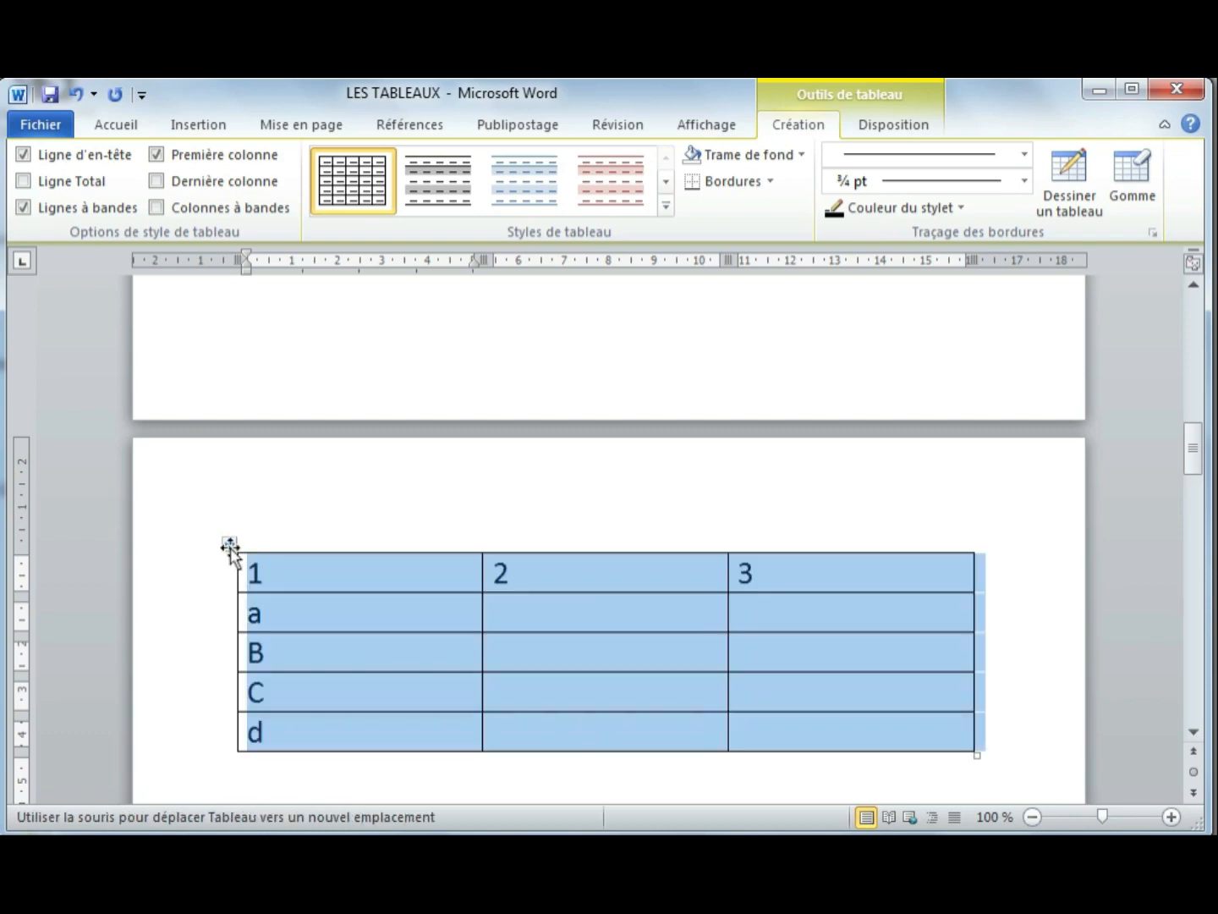
{"action": "right_click", "coordinate": [557, 605]}
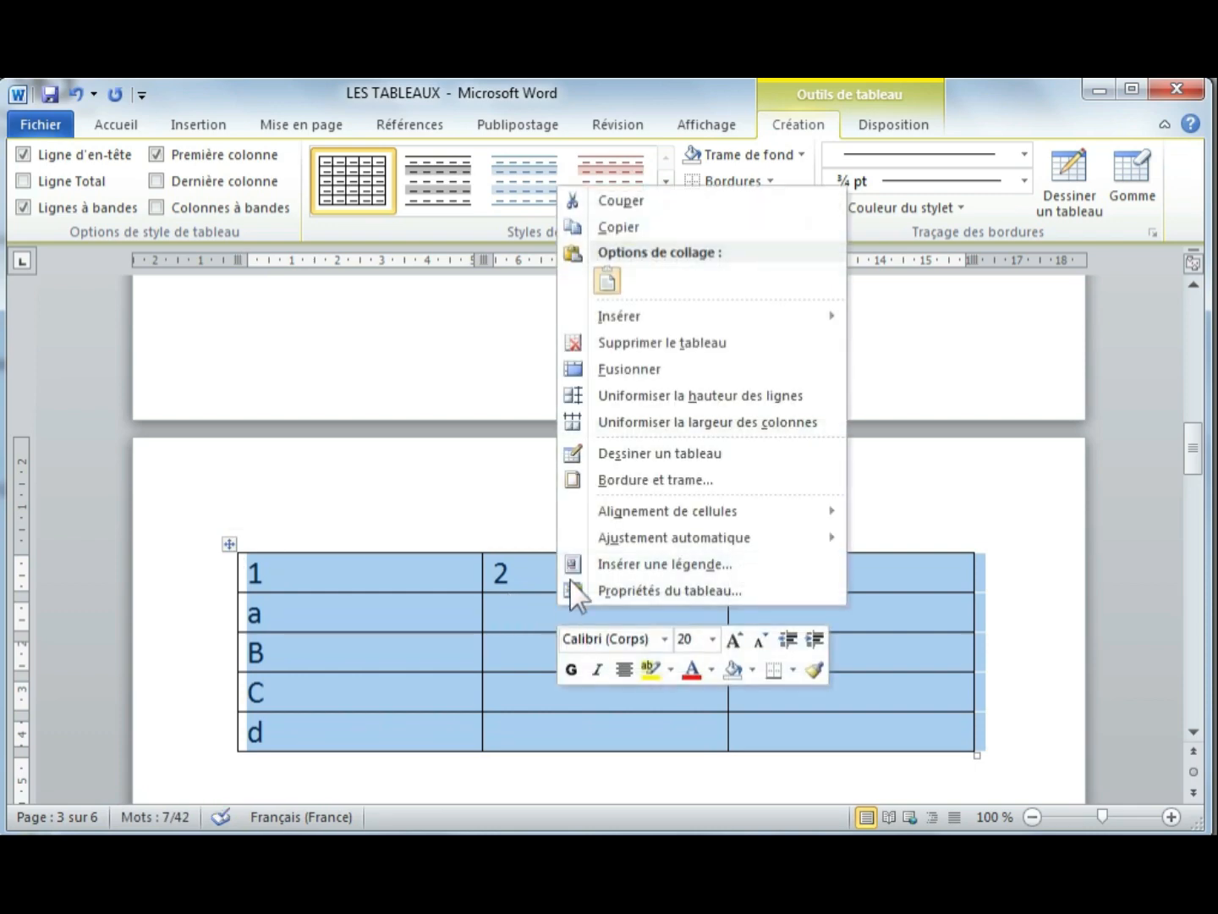
{"action": "left_click", "coordinate": [660, 343]}
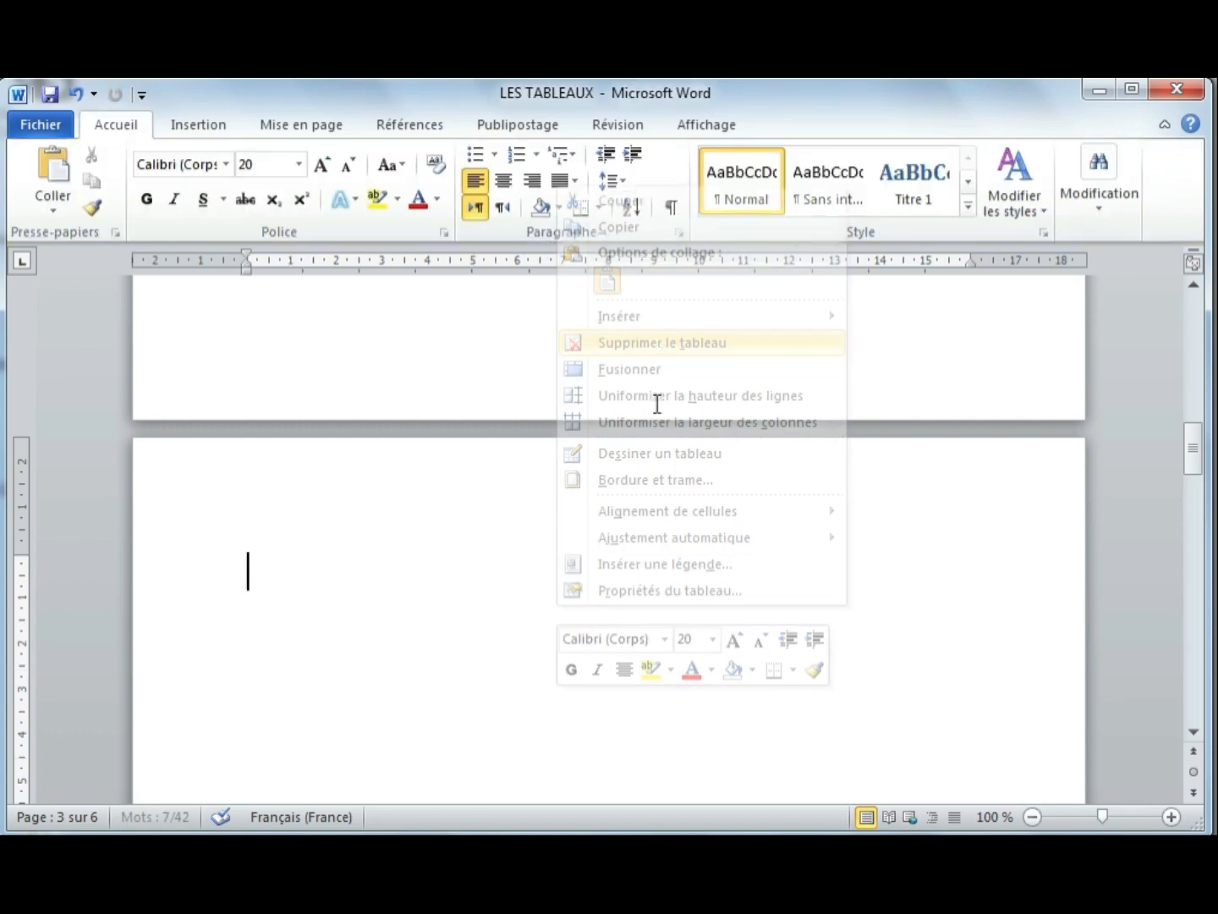
- Examine the LISTE N° 1 model table under the LES TABLEAUX title, going over its columns, rows and title cell
{"action": "scroll", "coordinate": [592, 518], "scroll_direction": "down", "scroll_amount": 1}
{"action": "scroll", "coordinate": [594, 517], "scroll_direction": "up", "scroll_amount": 2}
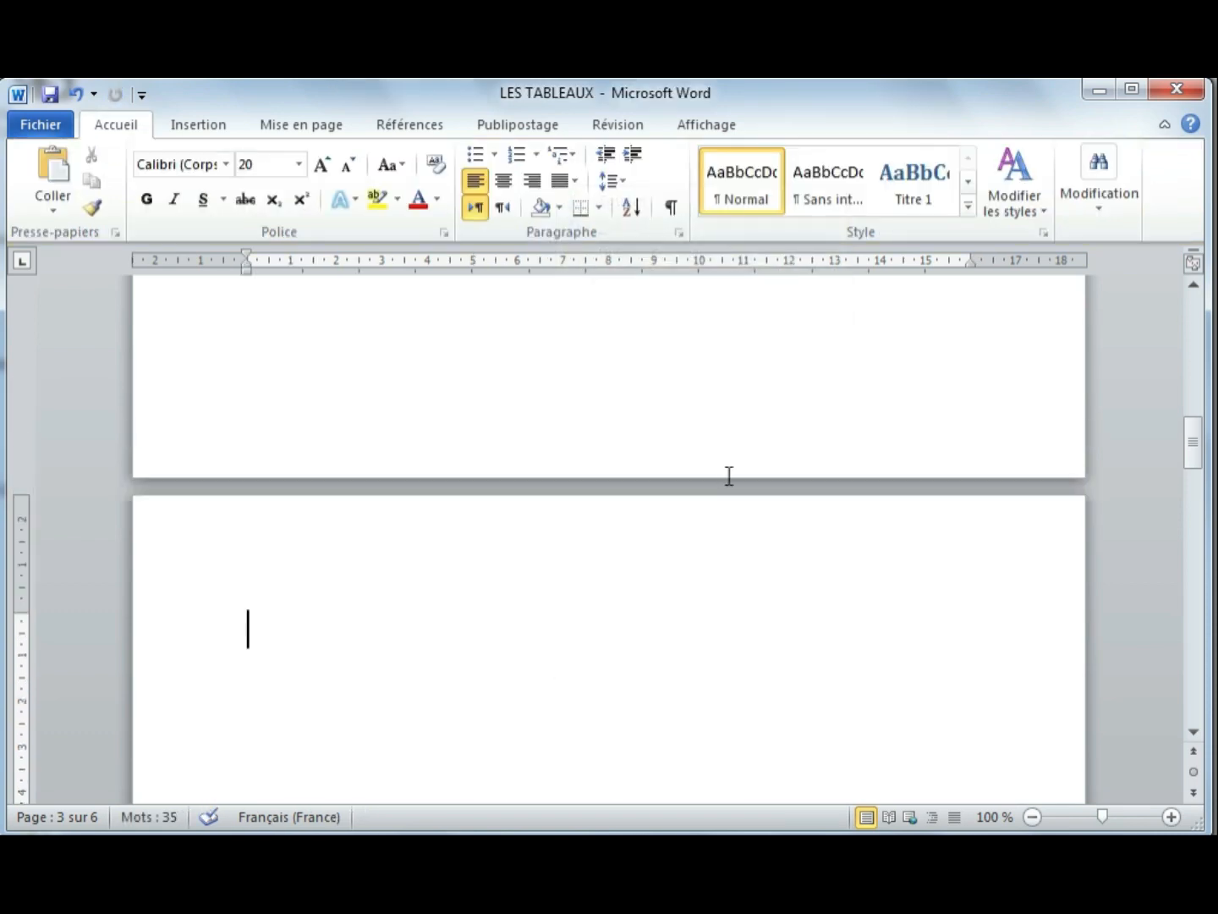
{"action": "scroll", "coordinate": [728, 479], "scroll_direction": "down", "scroll_amount": 1}
{"action": "scroll", "coordinate": [711, 469], "scroll_direction": "up", "scroll_amount": 5}
{"action": "scroll", "coordinate": [702, 465], "scroll_direction": "down", "scroll_amount": 5}
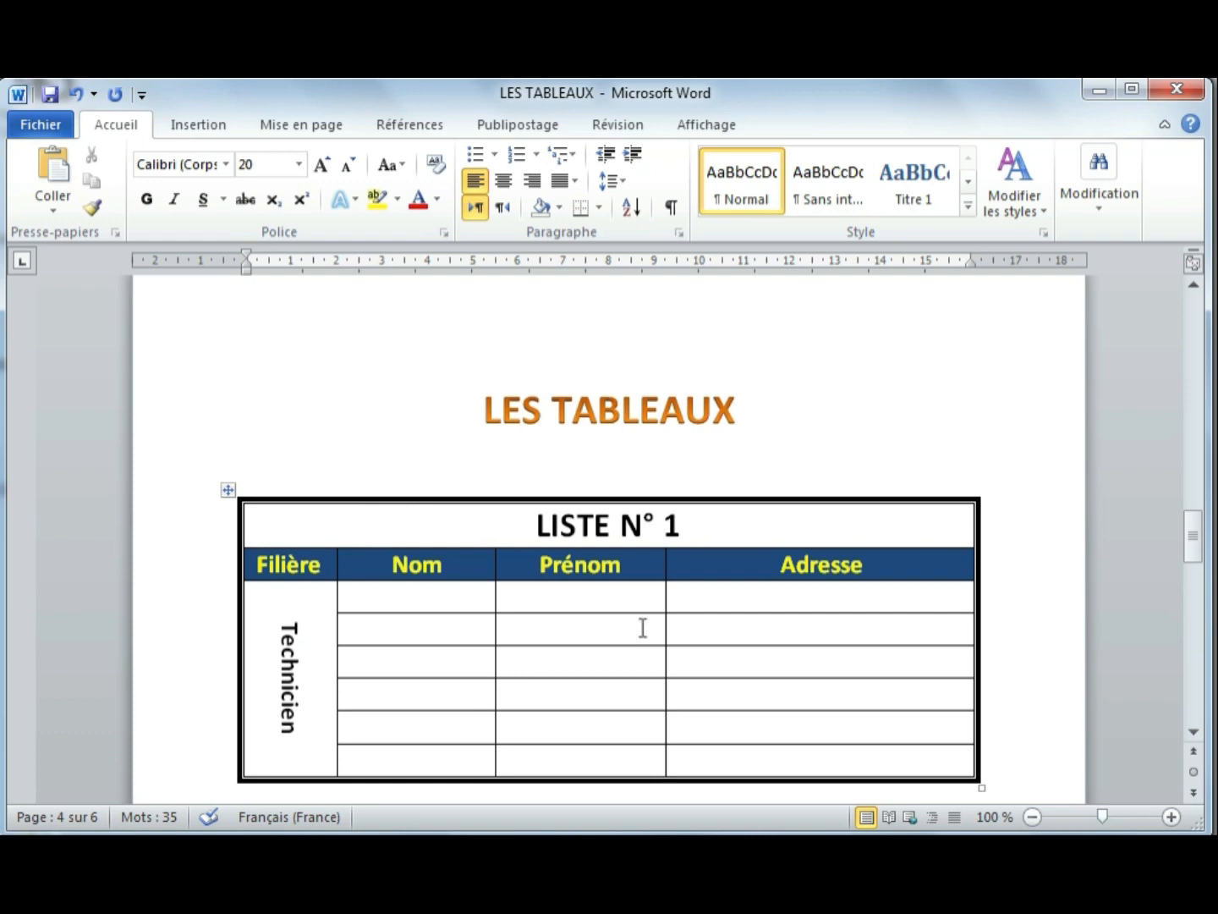
{"action": "scroll", "coordinate": [643, 627], "scroll_direction": "down", "scroll_amount": 1}
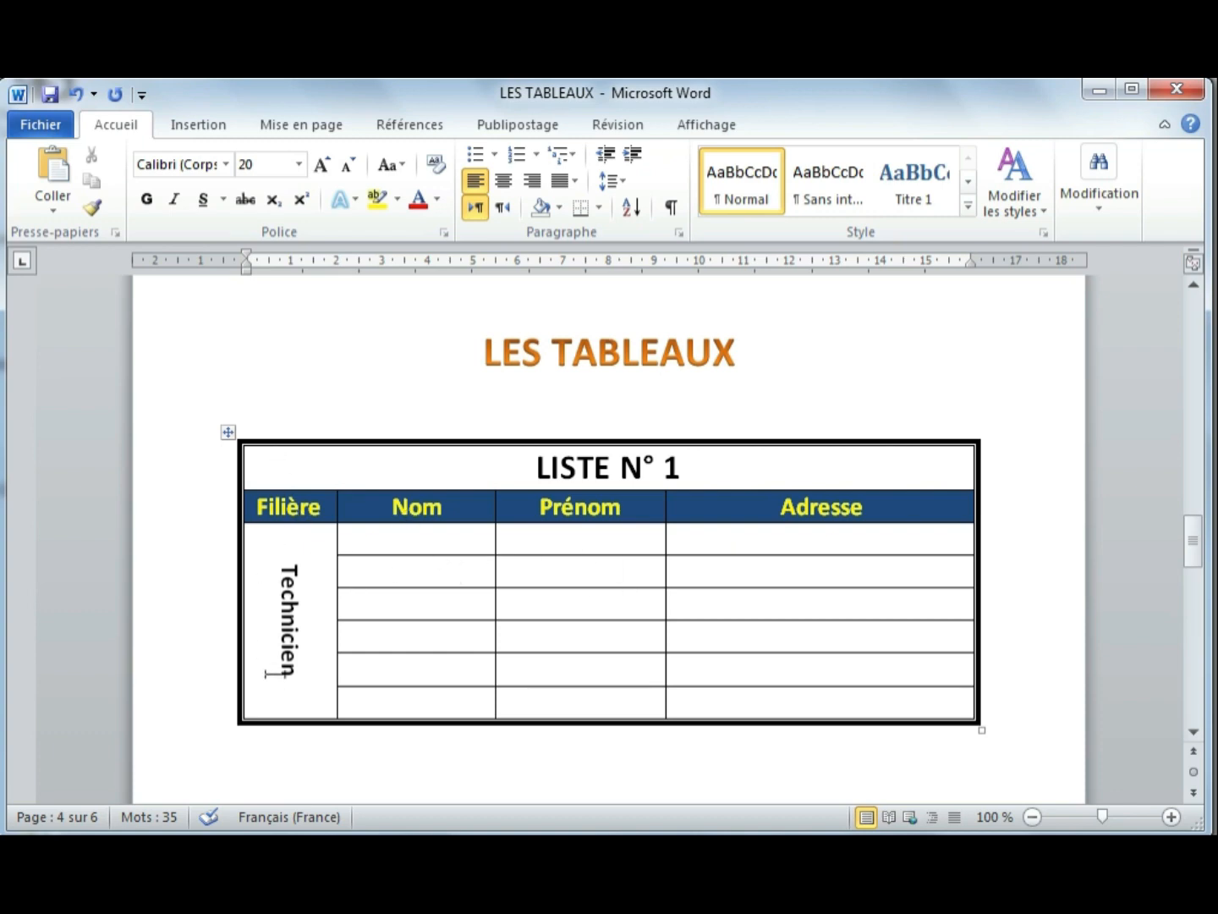
{"action": "left_click_drag", "start_coordinate": [413, 538], "coordinate": [420, 635]}
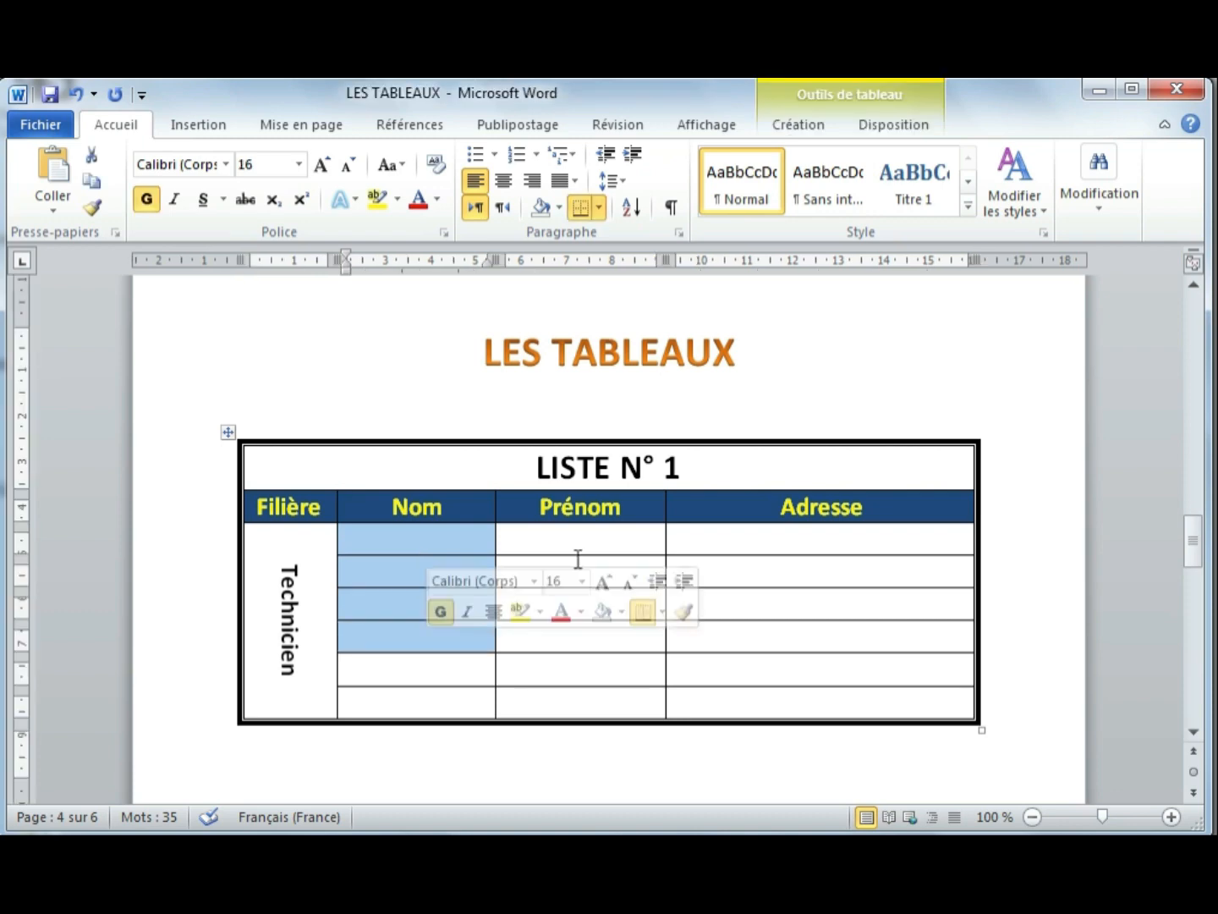
{"action": "left_click_drag", "start_coordinate": [610, 533], "coordinate": [611, 635]}
{"action": "left_click_drag", "start_coordinate": [961, 533], "coordinate": [965, 651]}
{"action": "left_click_drag", "start_coordinate": [649, 476], "coordinate": [574, 466]}
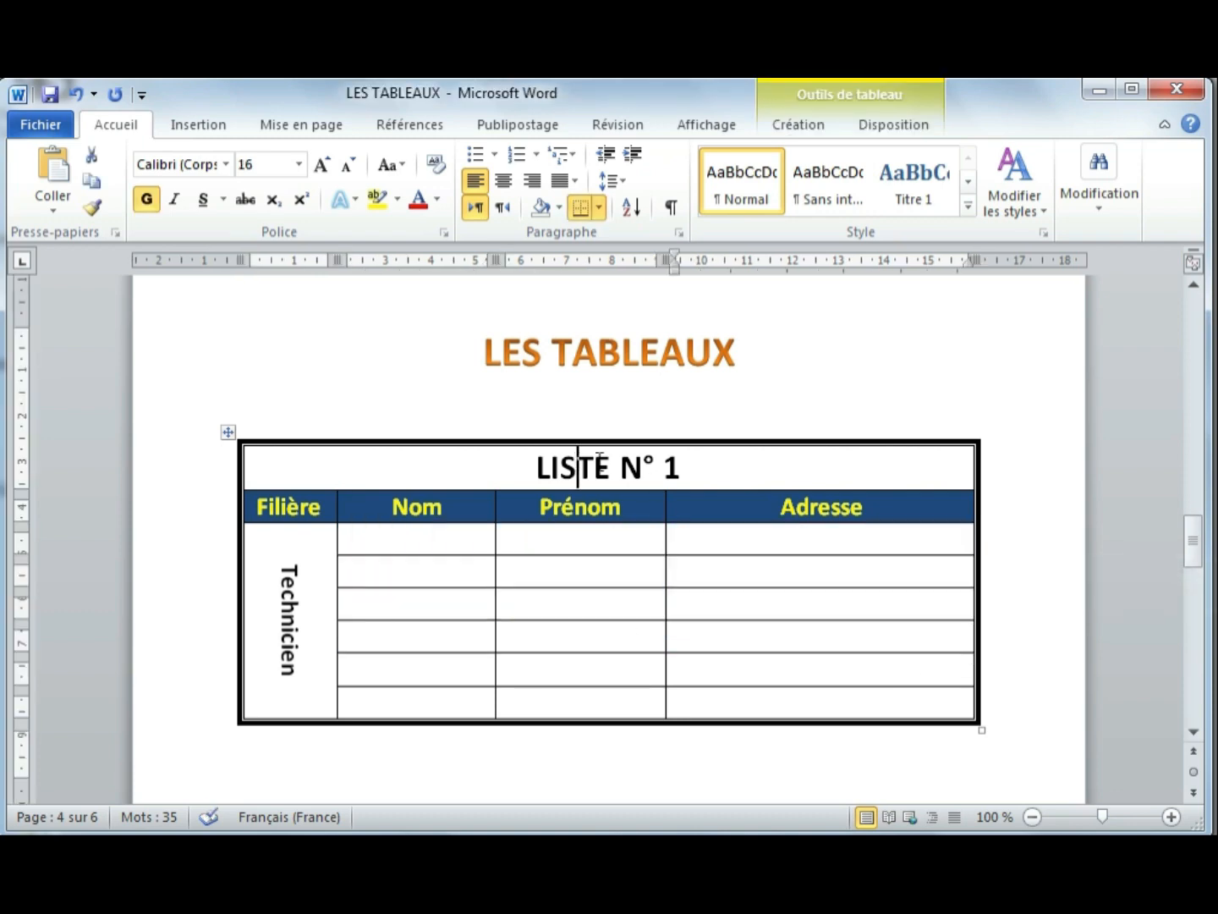
{"action": "left_click", "coordinate": [647, 538]}
{"action": "left_click_drag", "start_coordinate": [647, 538], "coordinate": [736, 558]}
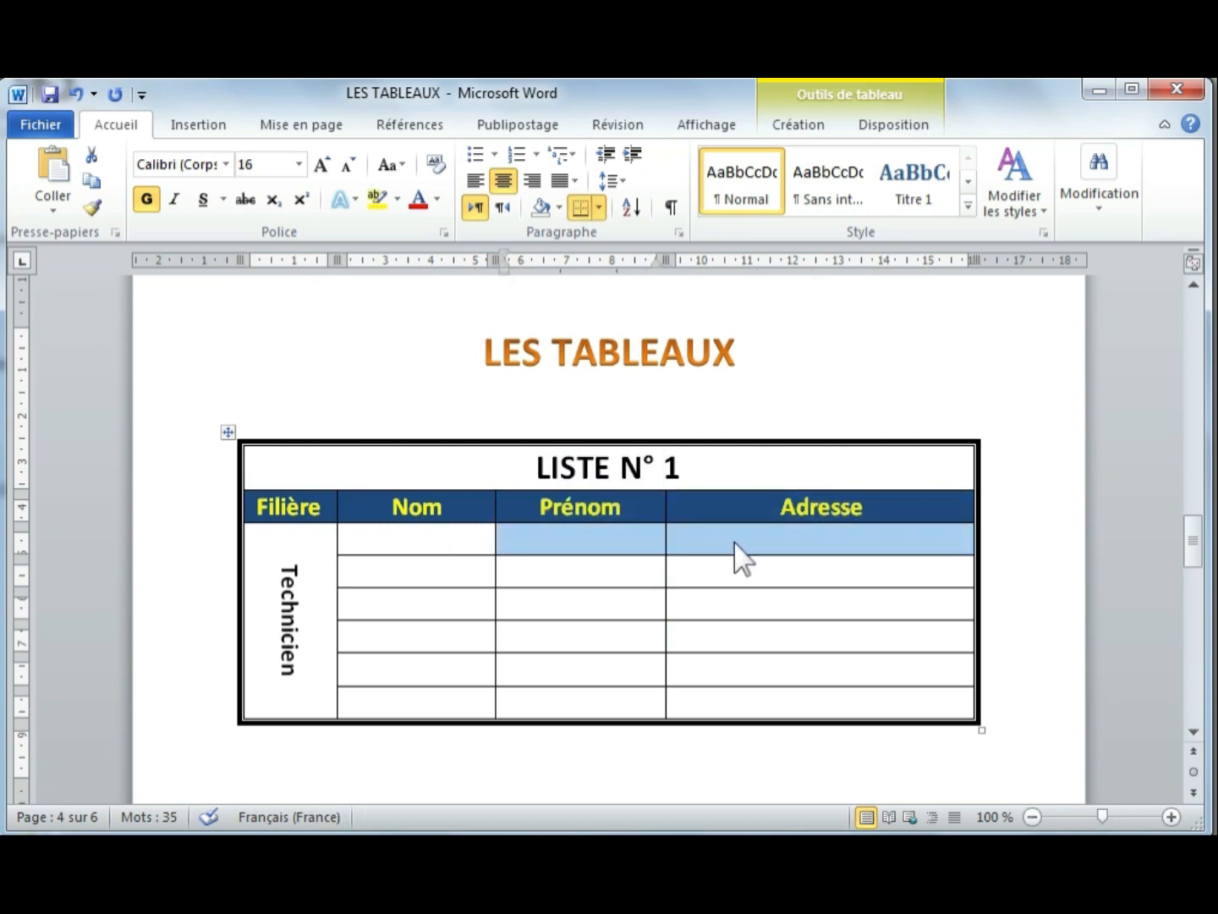
{"action": "left_click_drag", "start_coordinate": [639, 571], "coordinate": [726, 577]}
{"action": "left_click_drag", "start_coordinate": [637, 608], "coordinate": [715, 642]}
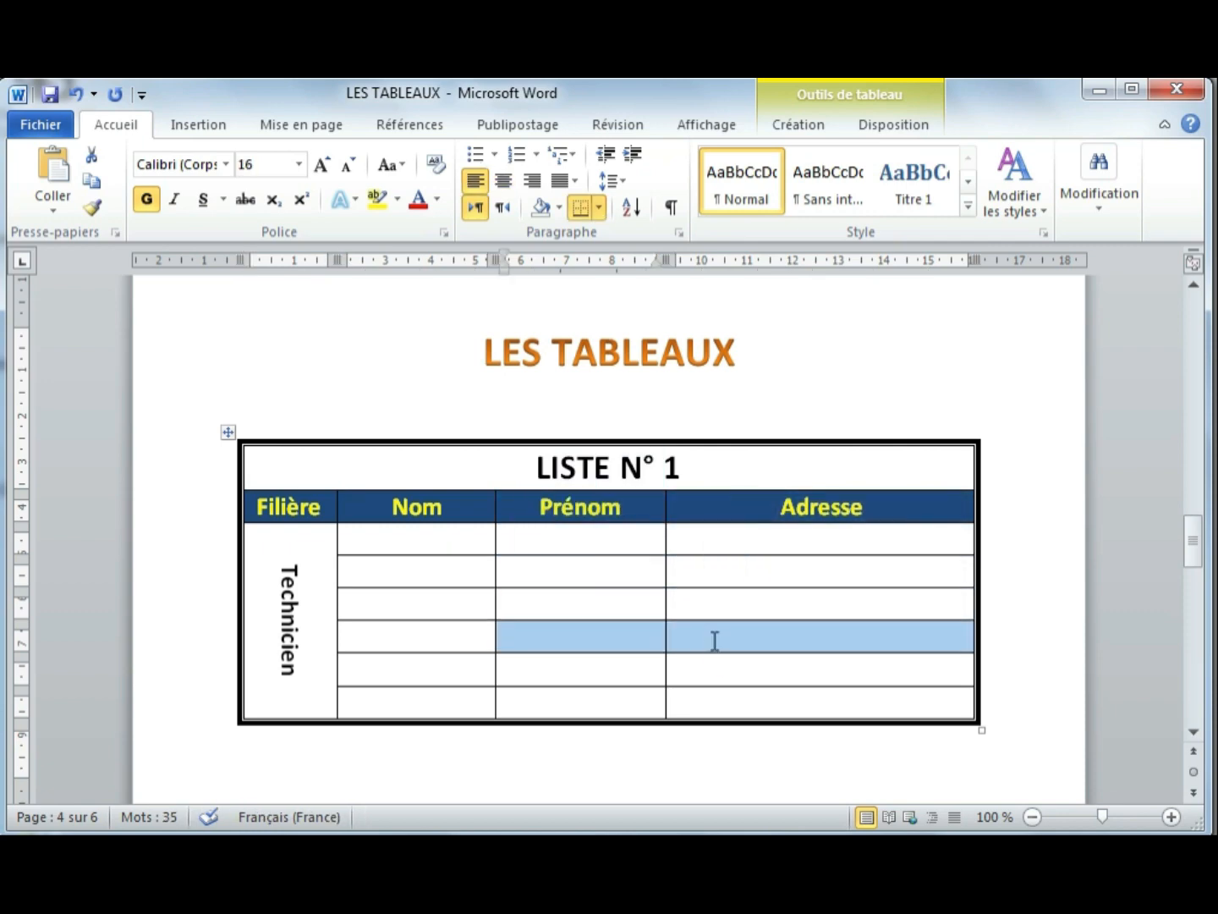
{"action": "left_click_drag", "start_coordinate": [646, 667], "coordinate": [720, 686]}
{"action": "left_click_drag", "start_coordinate": [641, 701], "coordinate": [701, 715]}
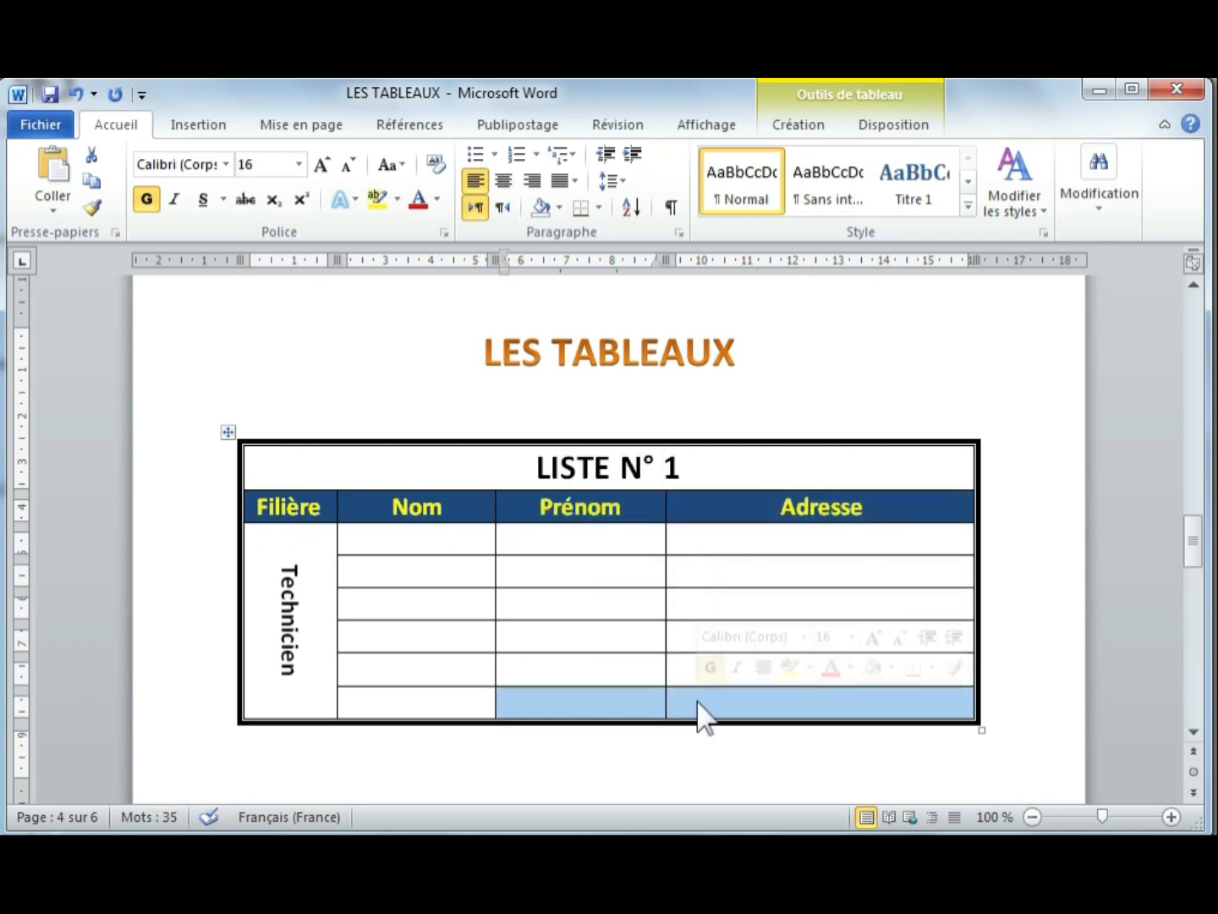
{"action": "scroll", "coordinate": [663, 603], "scroll_direction": "down", "scroll_amount": 3}
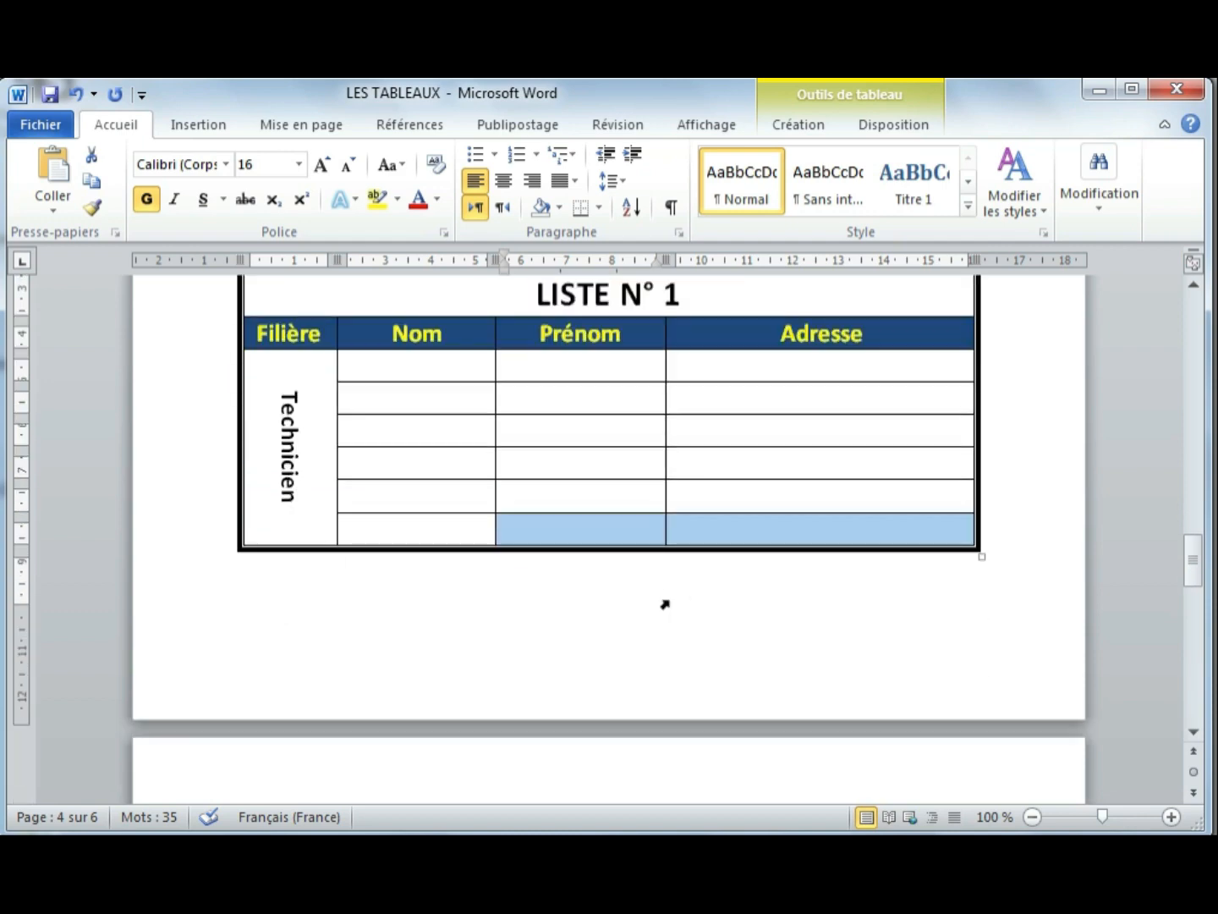
{"action": "scroll", "coordinate": [667, 601], "scroll_direction": "up", "scroll_amount": 1}
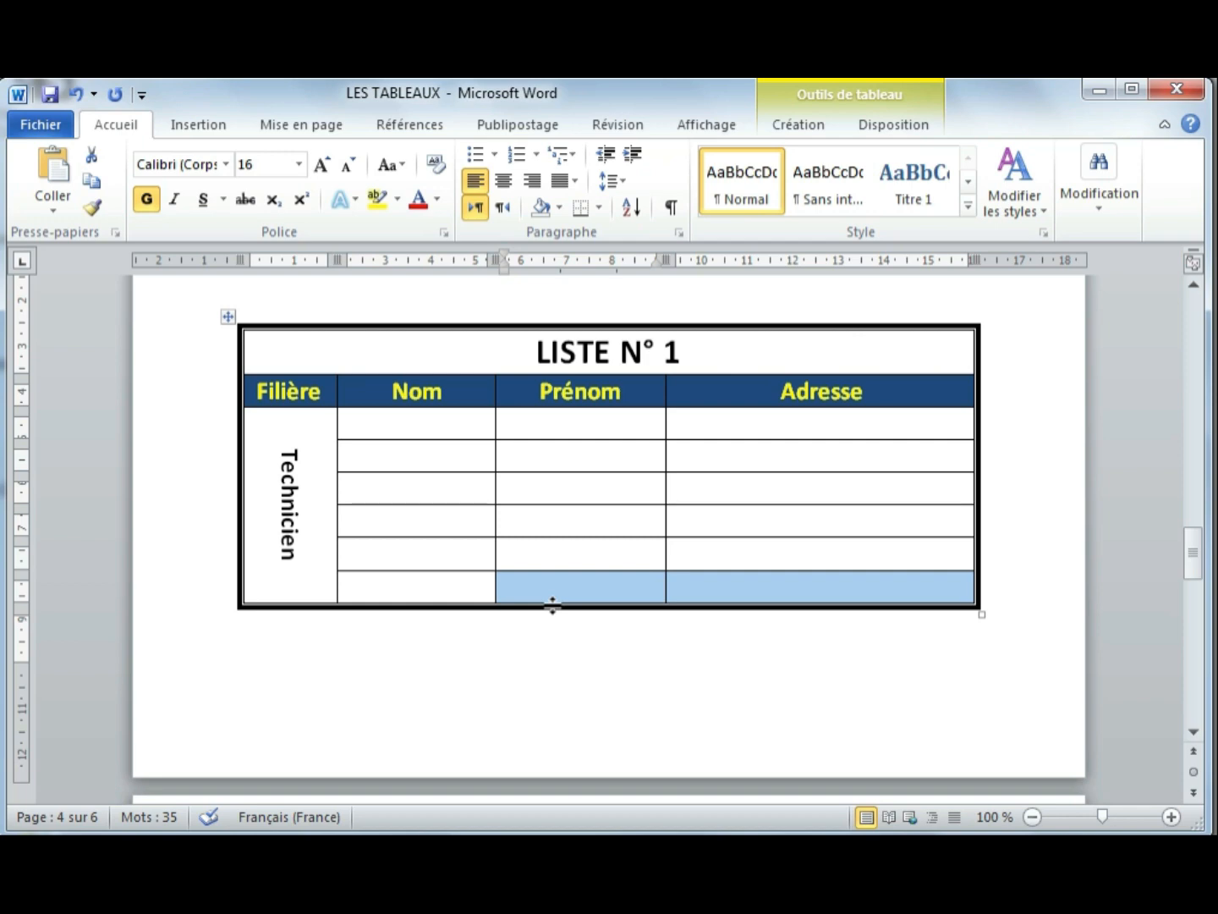
- Insert a table with 4 columns and 8 rows on the blank page after the LISTE N° 1 table
{"action": "scroll", "coordinate": [553, 603], "scroll_direction": "down", "scroll_amount": 5}
{"action": "left_click", "coordinate": [375, 584]}
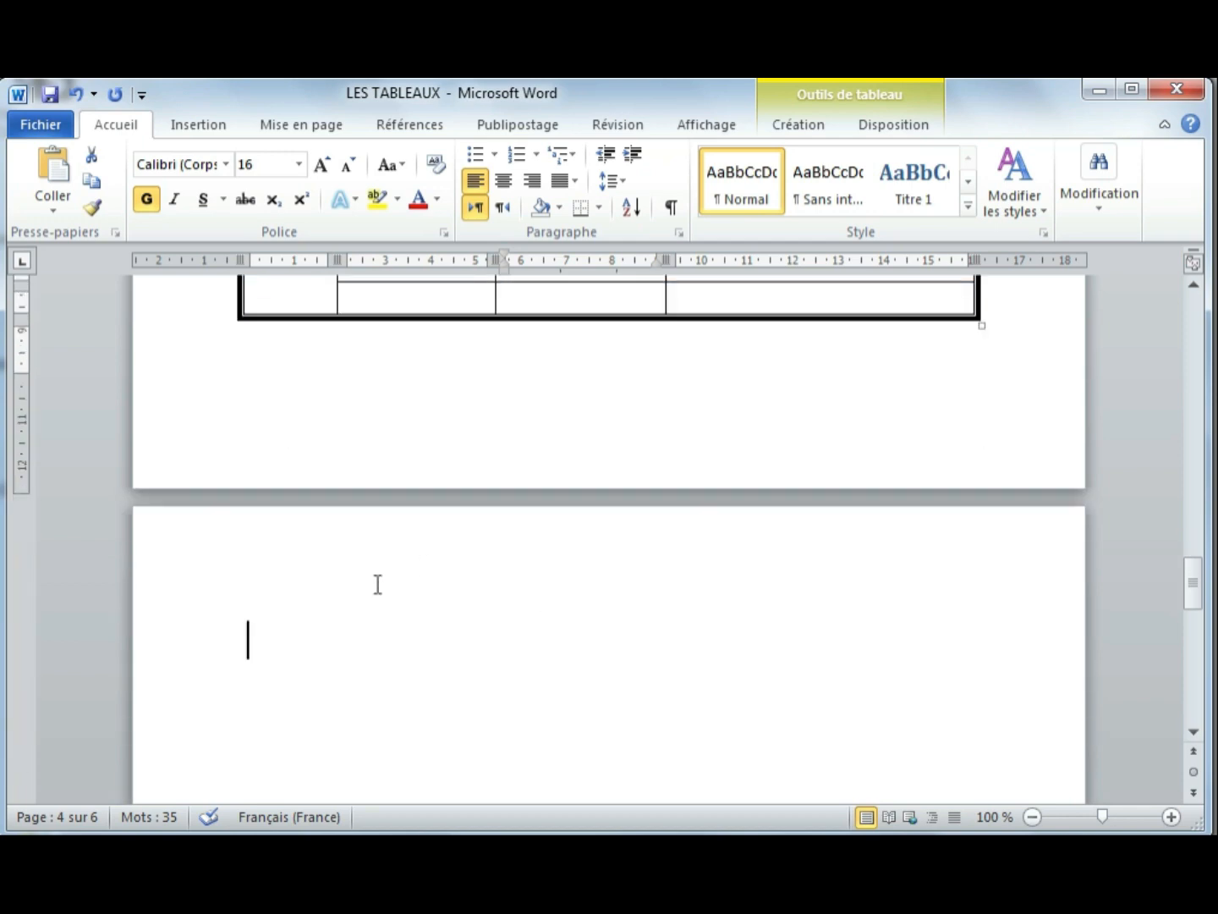
{"action": "left_click", "coordinate": [198, 126]}
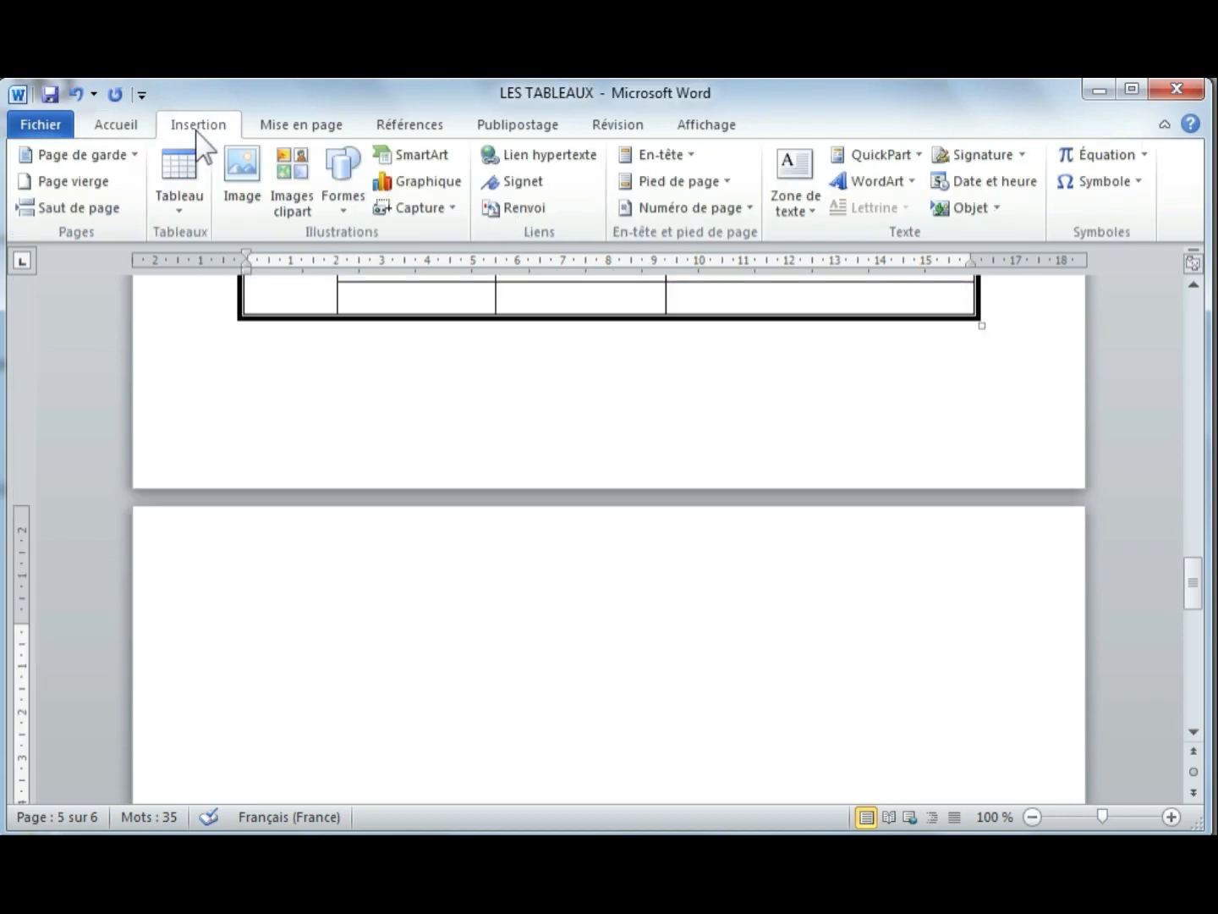
{"action": "left_click", "coordinate": [191, 203]}
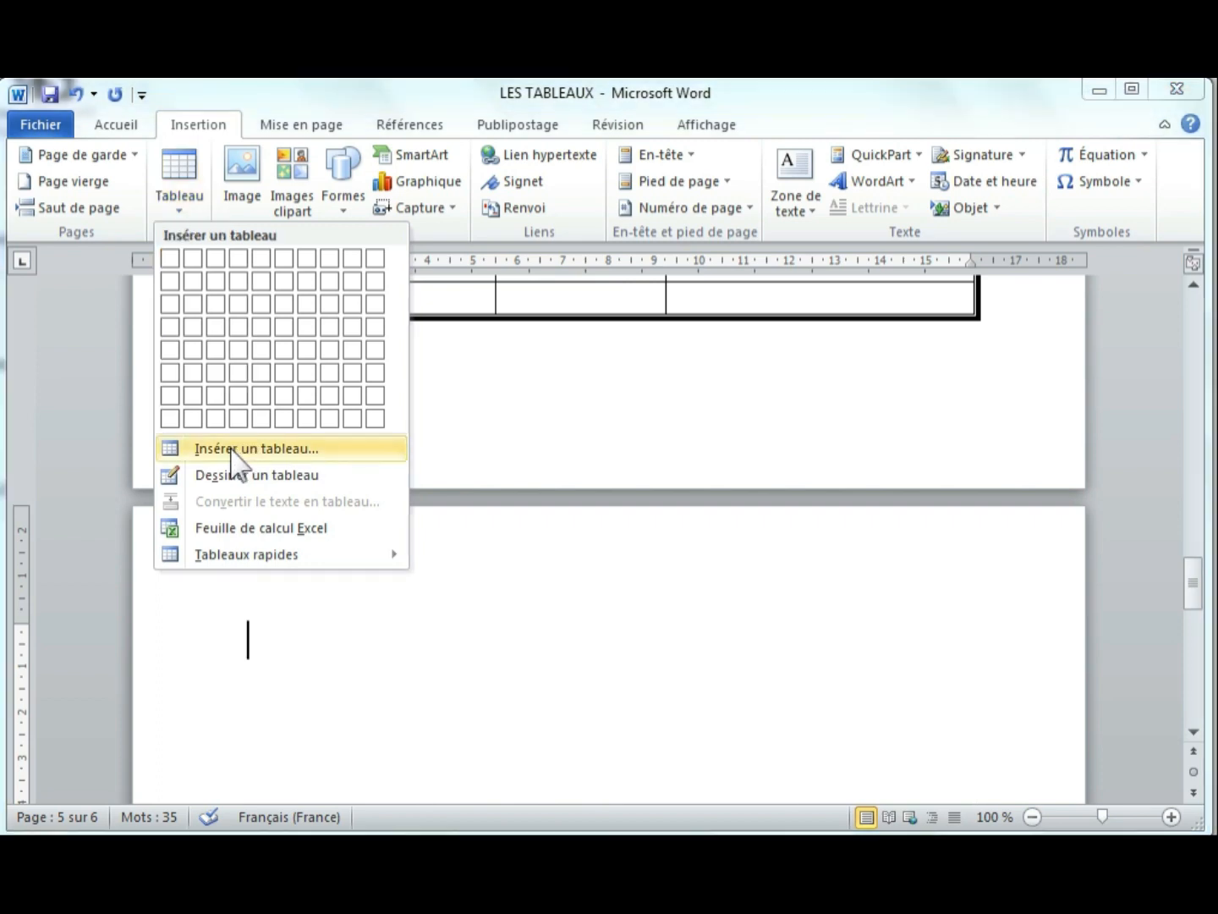
{"action": "left_click", "coordinate": [235, 457]}
{"action": "left_click", "coordinate": [709, 364]}
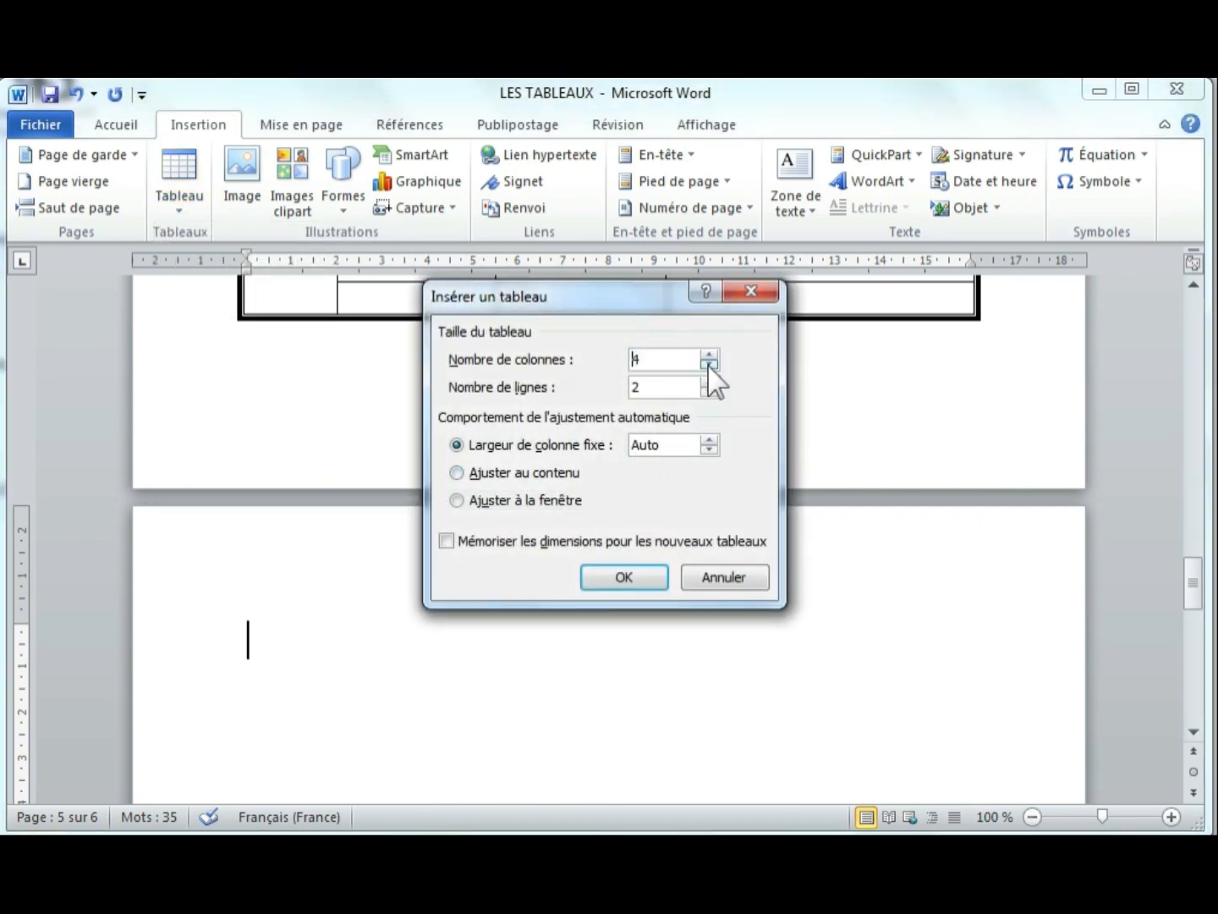
{"action": "left_click", "coordinate": [712, 382]}
{"action": "left_click", "coordinate": [625, 574]}
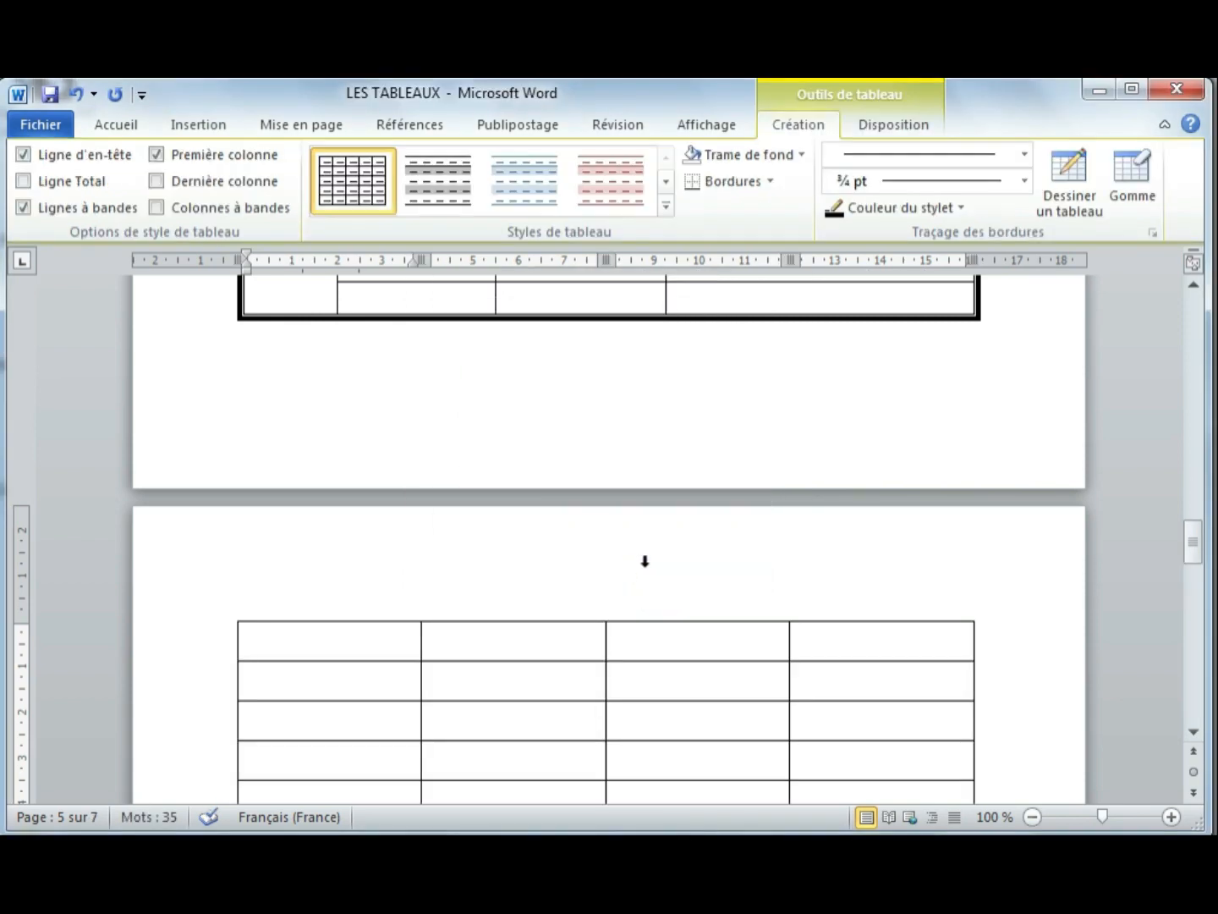
{"action": "scroll", "coordinate": [643, 560], "scroll_direction": "down", "scroll_amount": 2}
{"action": "scroll", "coordinate": [644, 560], "scroll_direction": "down", "scroll_amount": 1}
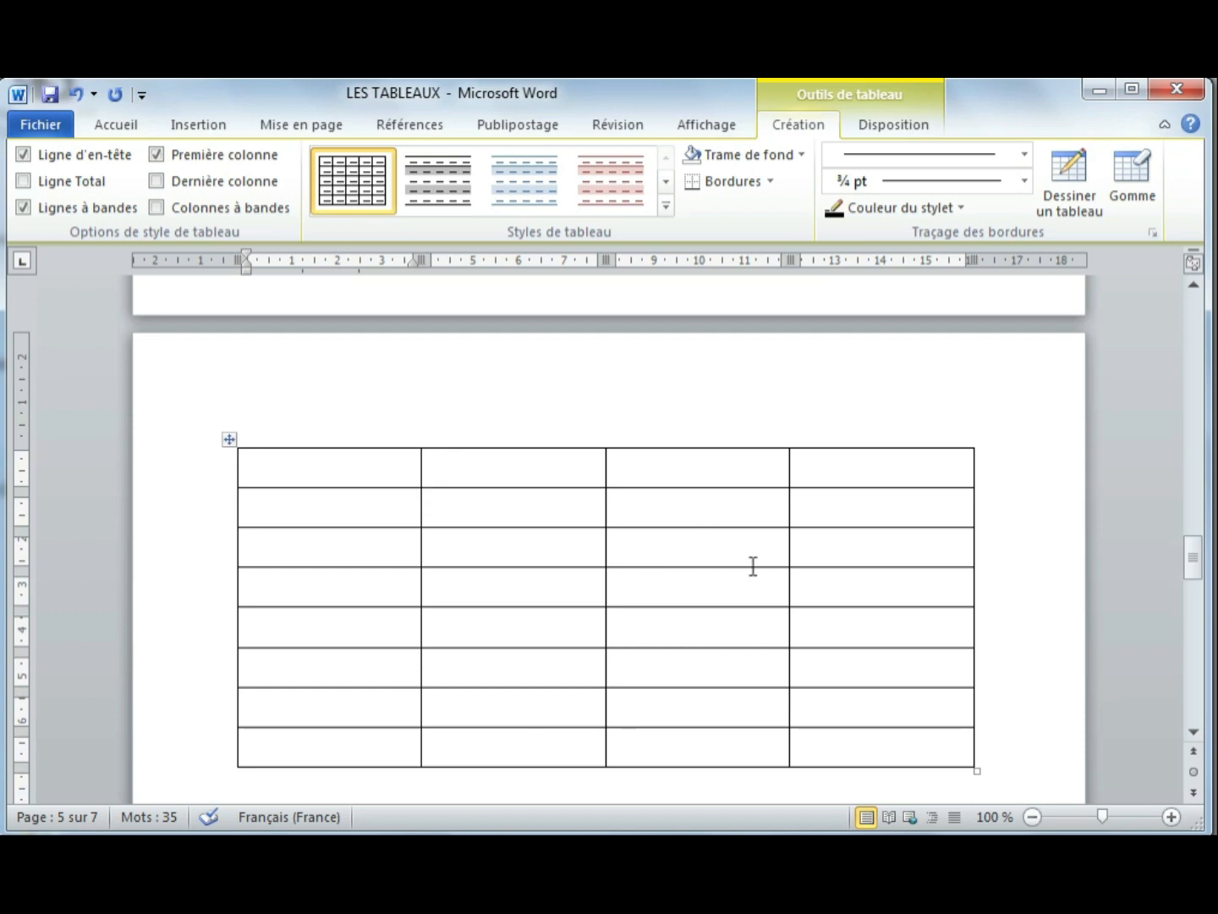
- Merge the four cells of the new table's first row into one, as in the model table
{"action": "scroll", "coordinate": [701, 553], "scroll_direction": "up", "scroll_amount": 8}
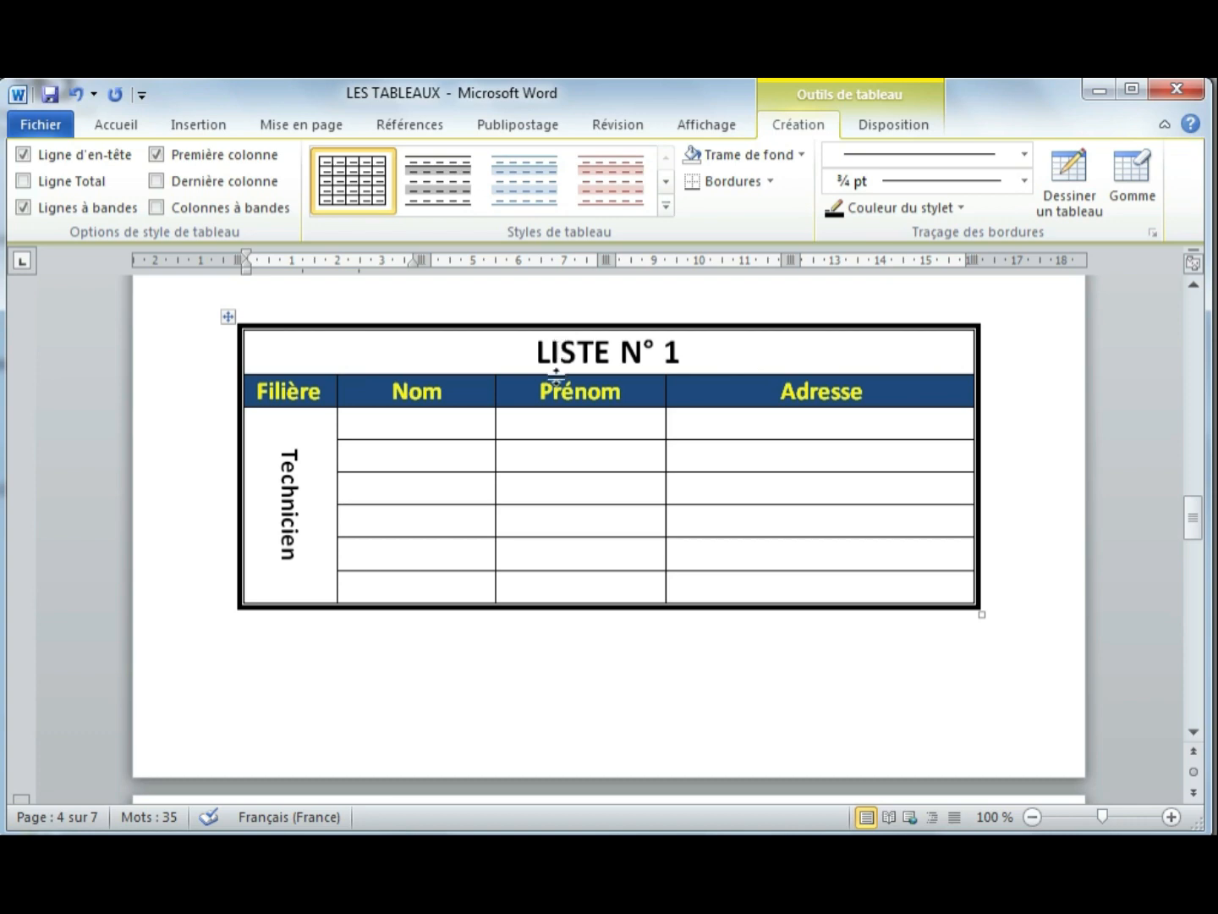
{"action": "scroll", "coordinate": [562, 385], "scroll_direction": "down", "scroll_amount": 8}
{"action": "left_click", "coordinate": [371, 530]}
{"action": "left_click_drag", "start_coordinate": [370, 529], "coordinate": [841, 542]}
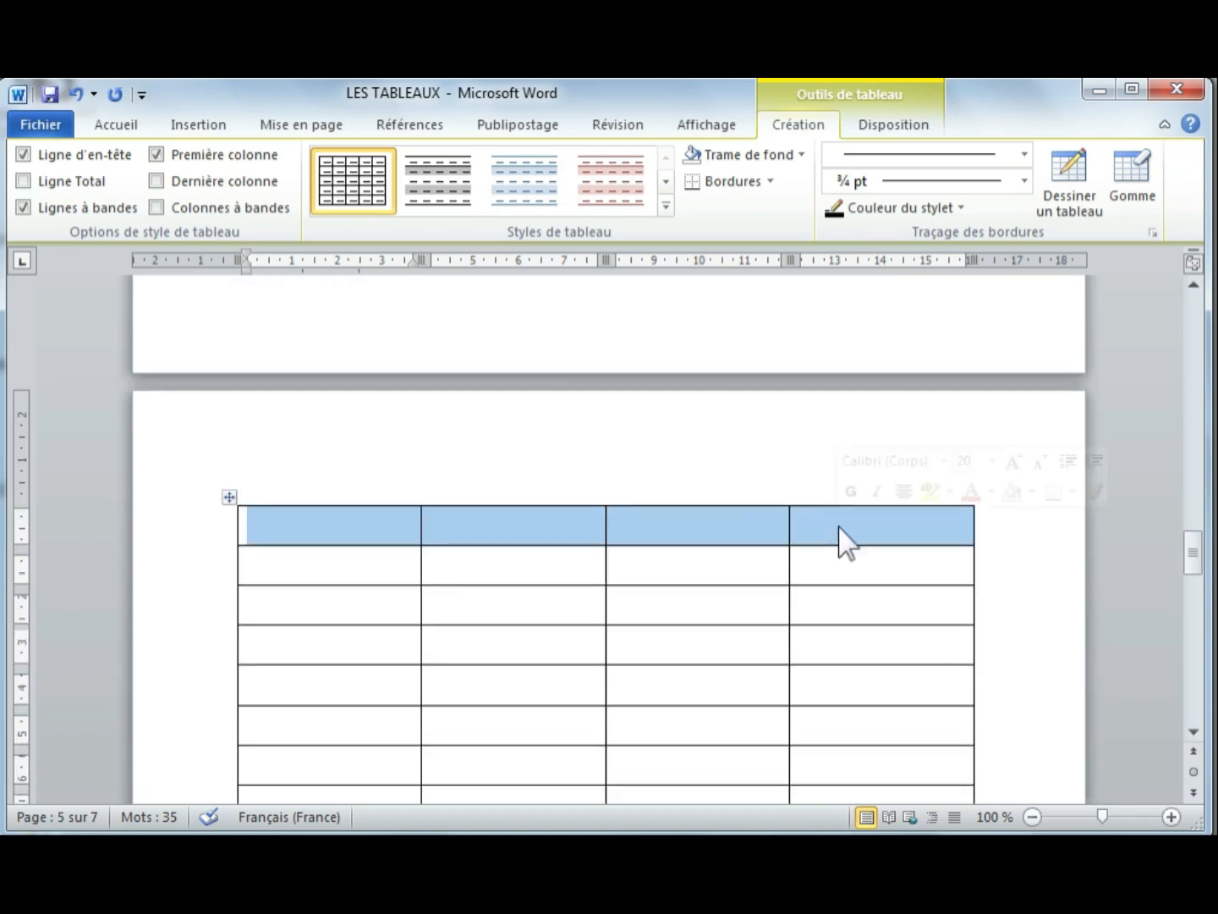
{"action": "right_click", "coordinate": [701, 541]}
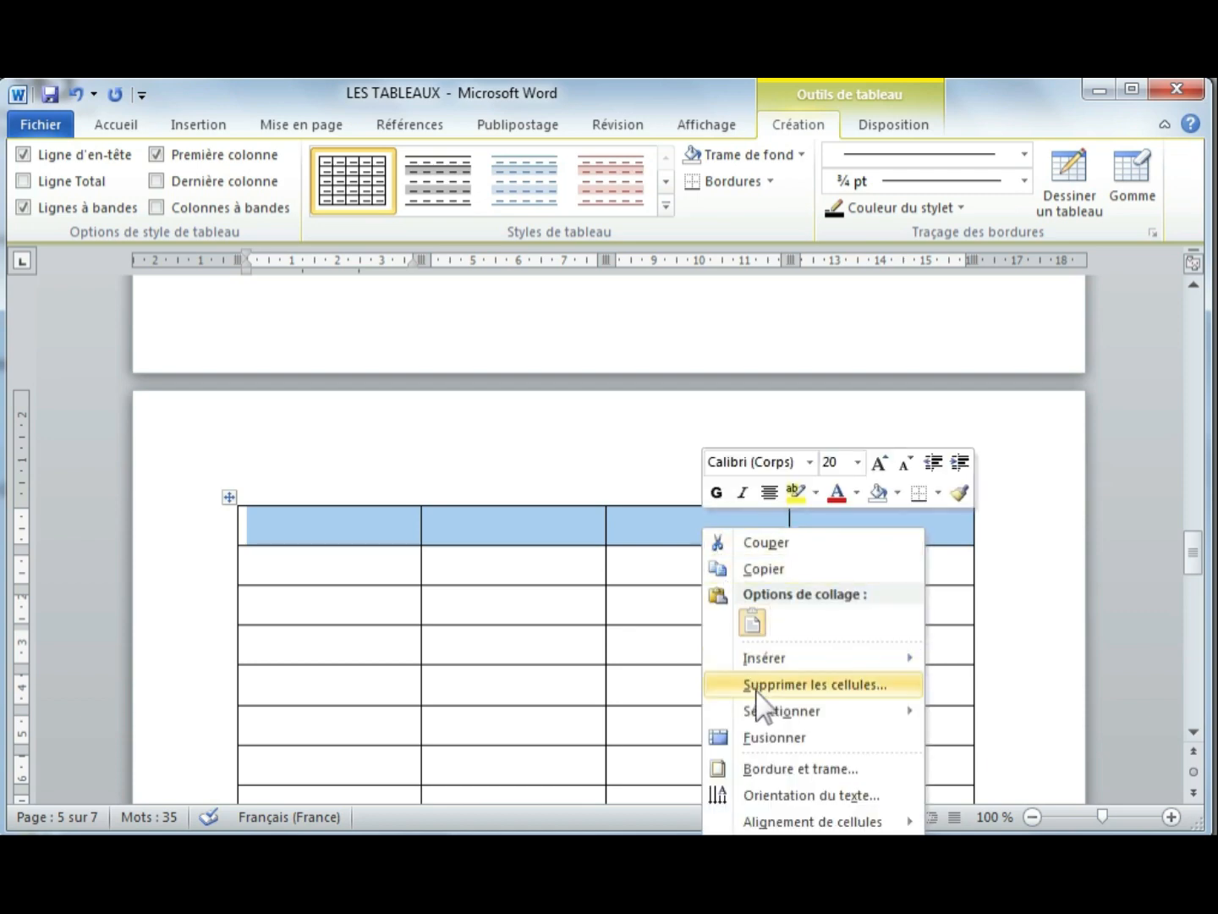
{"action": "left_click", "coordinate": [765, 740]}
- Enter the title LISTE N° in the merged first row of the new table
{"action": "left_click", "coordinate": [633, 534]}
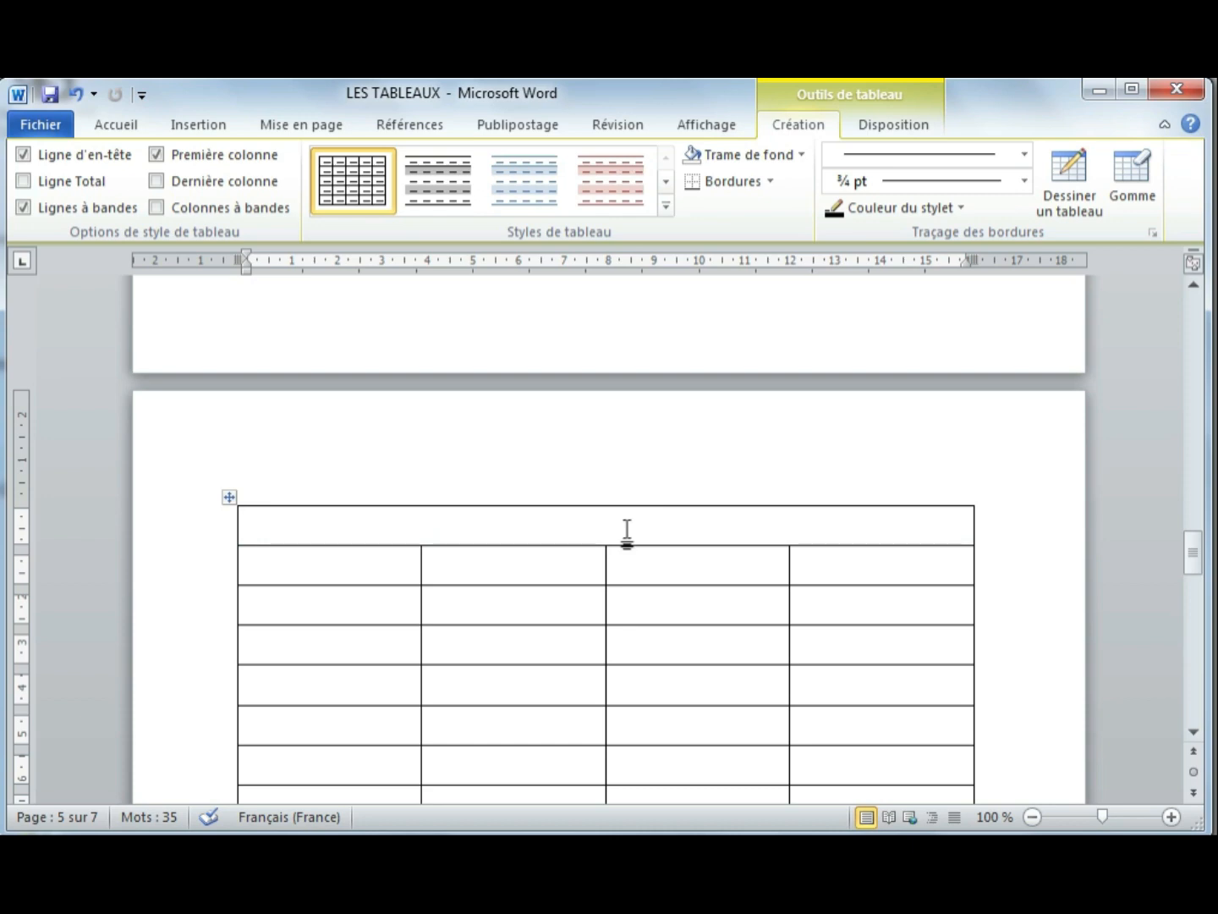
{"action": "scroll", "coordinate": [627, 532], "scroll_direction": "up", "scroll_amount": 10}
{"action": "scroll", "coordinate": [627, 532], "scroll_direction": "down", "scroll_amount": 10}
{"action": "type", "text": "LI"}
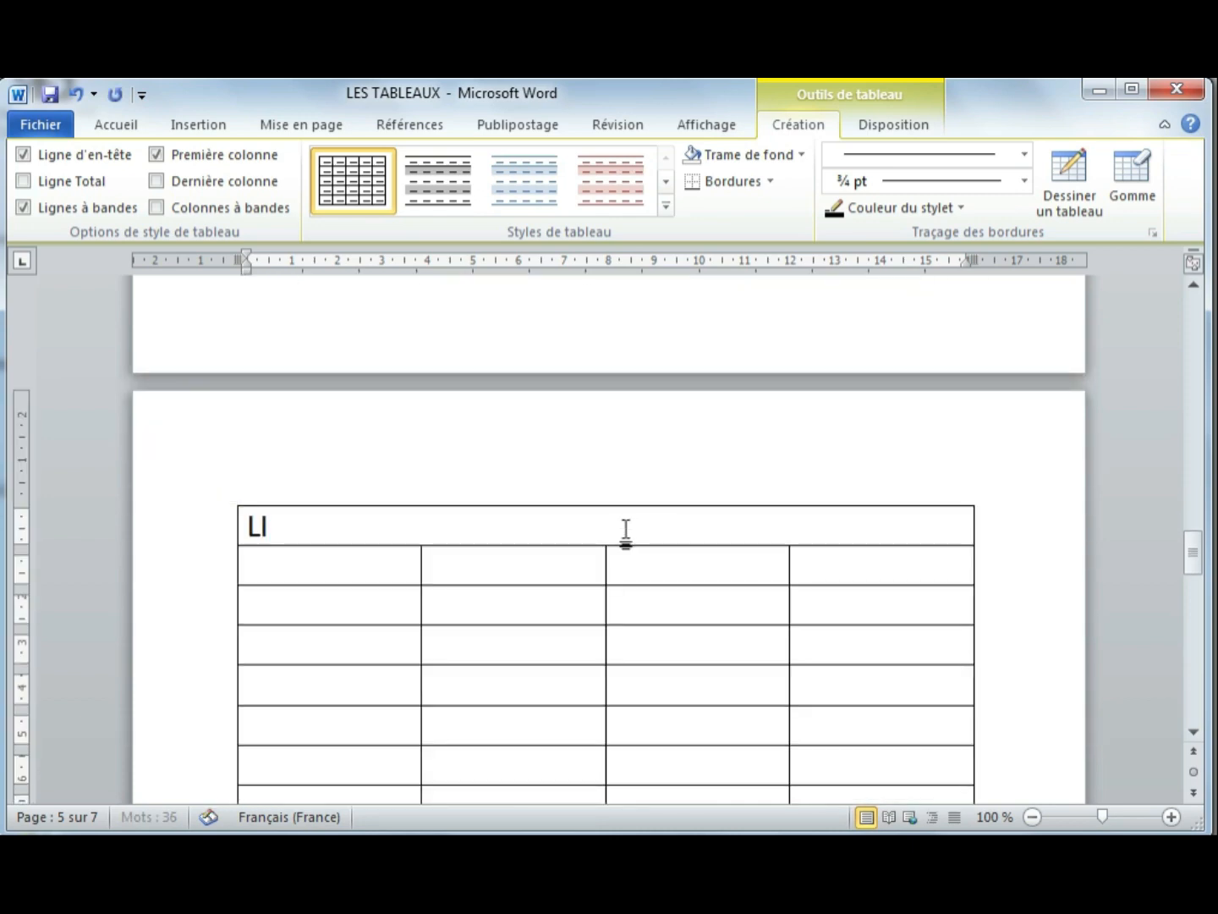
{"action": "type", "text": "STE "}
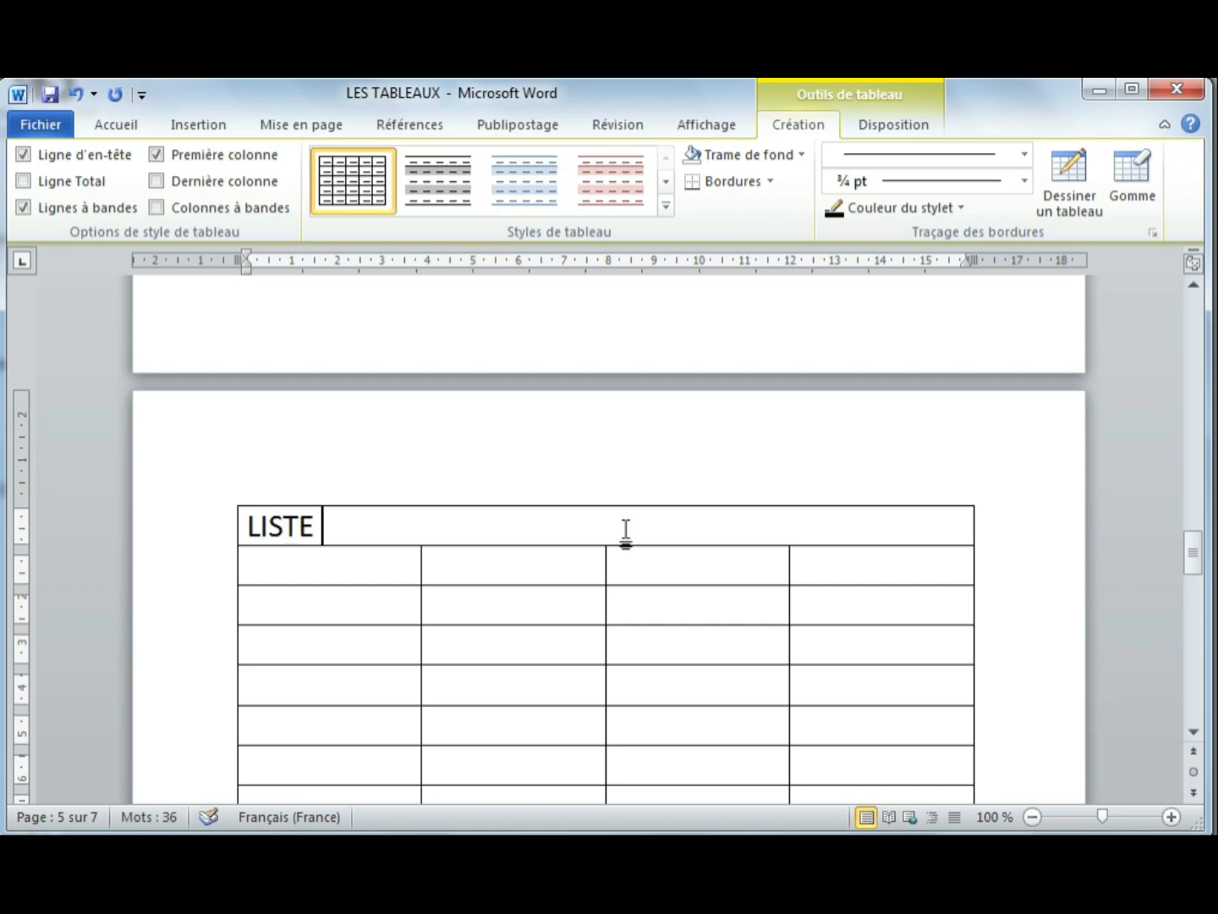
{"action": "type", "text": "N)"}
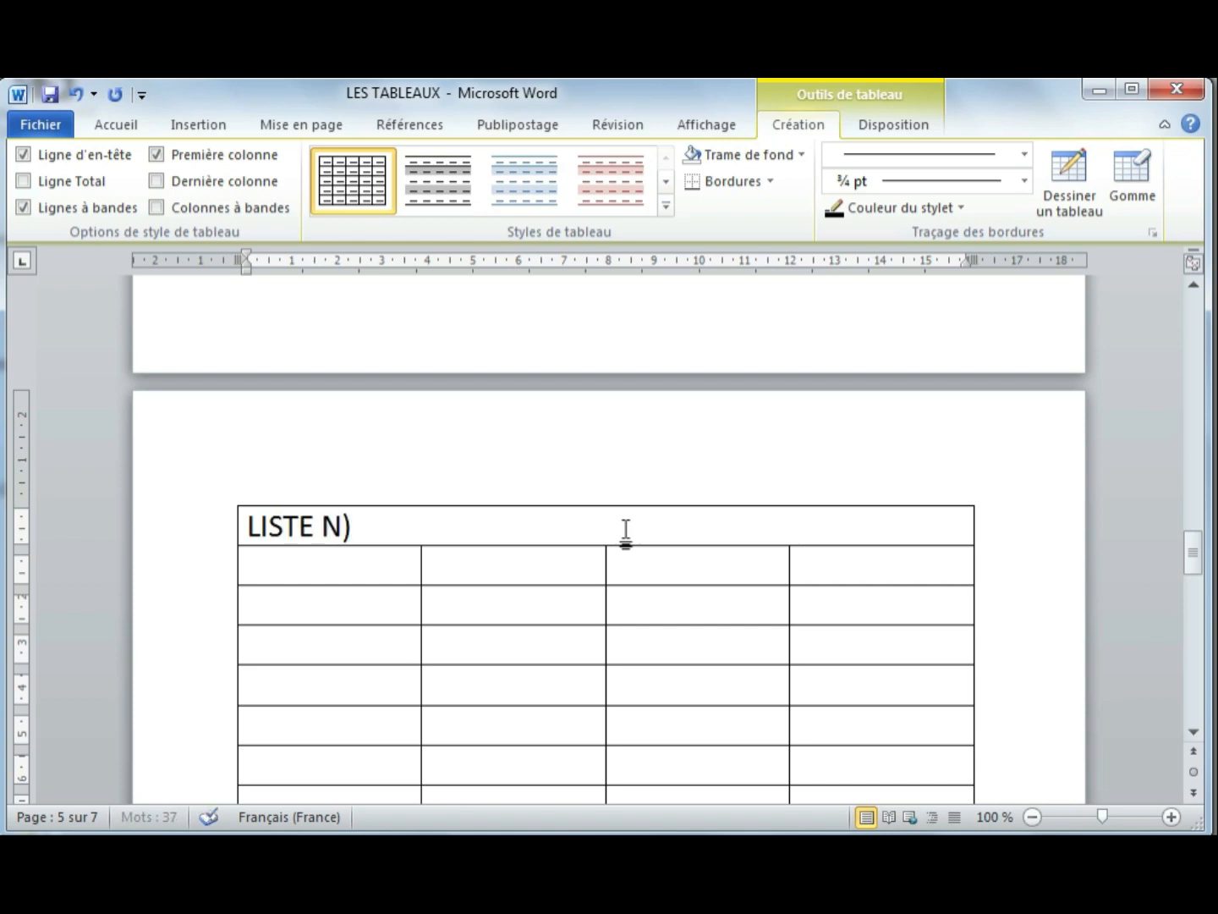
{"action": "key", "text": "BackSpace"}
{"action": "type", "text": "°"}
- Merge the first-column cells from the third row down to the last row, matching the model's Technicien cell
{"action": "scroll", "coordinate": [528, 568], "scroll_direction": "down", "scroll_amount": 1}
{"action": "scroll", "coordinate": [529, 568], "scroll_direction": "up", "scroll_amount": 8}
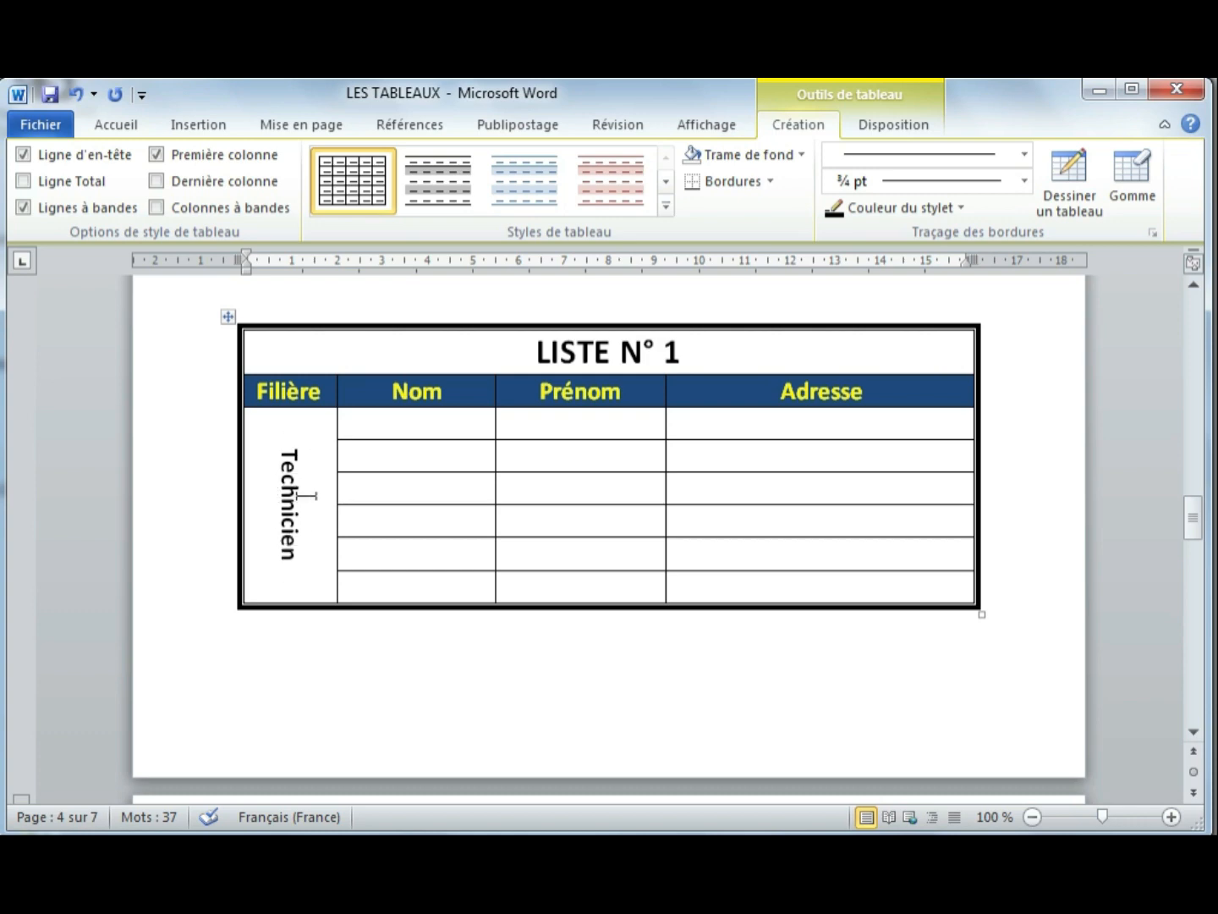
{"action": "scroll", "coordinate": [306, 496], "scroll_direction": "down", "scroll_amount": 8}
{"action": "left_click", "coordinate": [345, 552]}
{"action": "left_click_drag", "start_coordinate": [345, 552], "coordinate": [364, 742]}
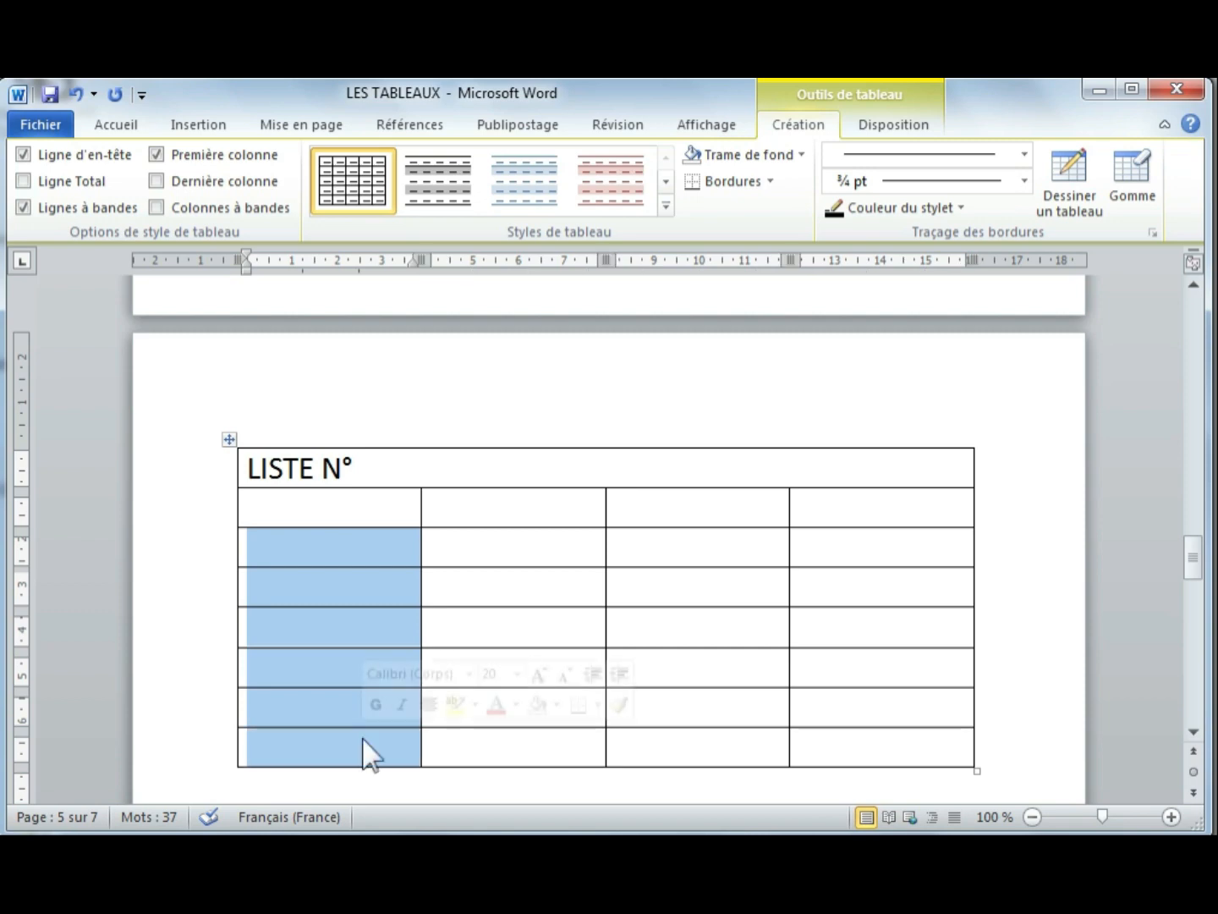
{"action": "right_click", "coordinate": [331, 587]}
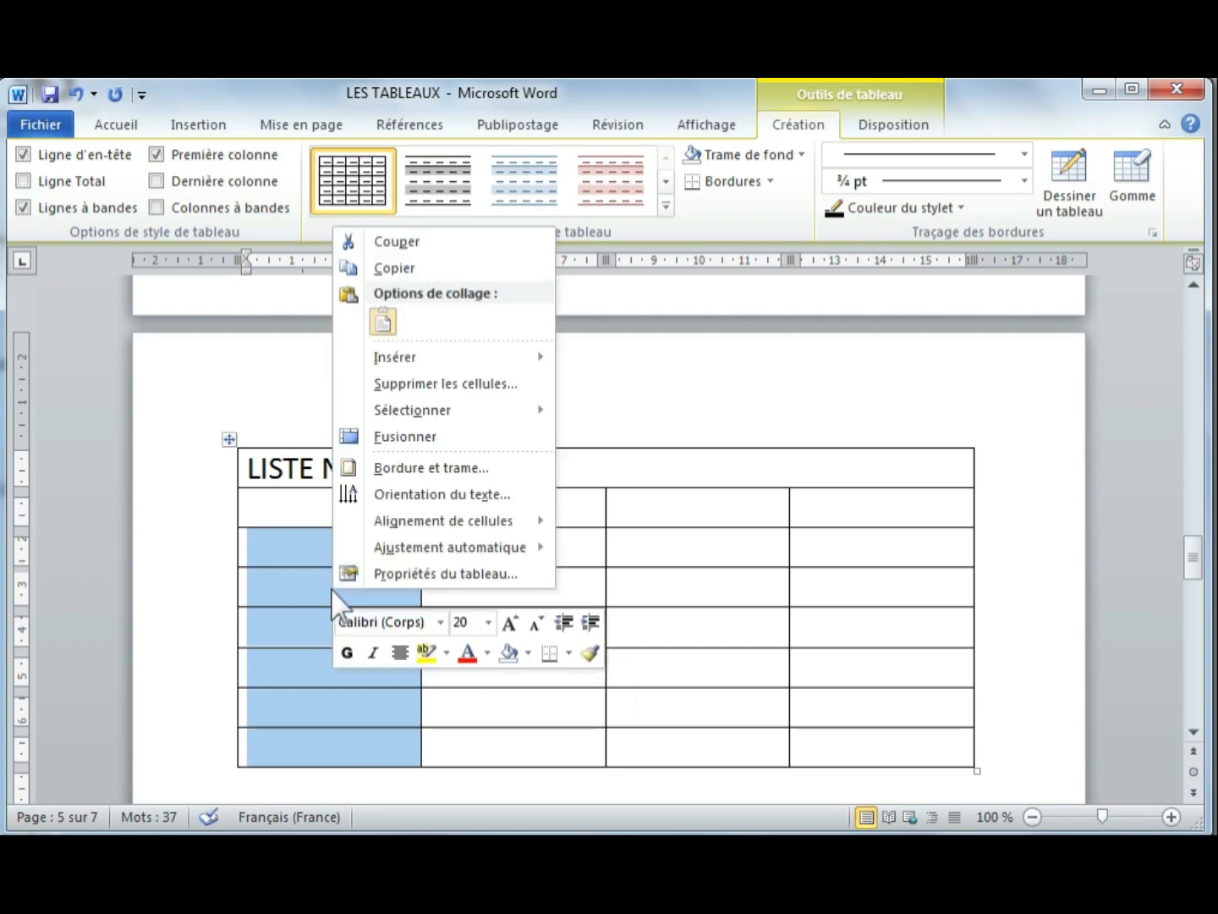
{"action": "left_click", "coordinate": [391, 441]}
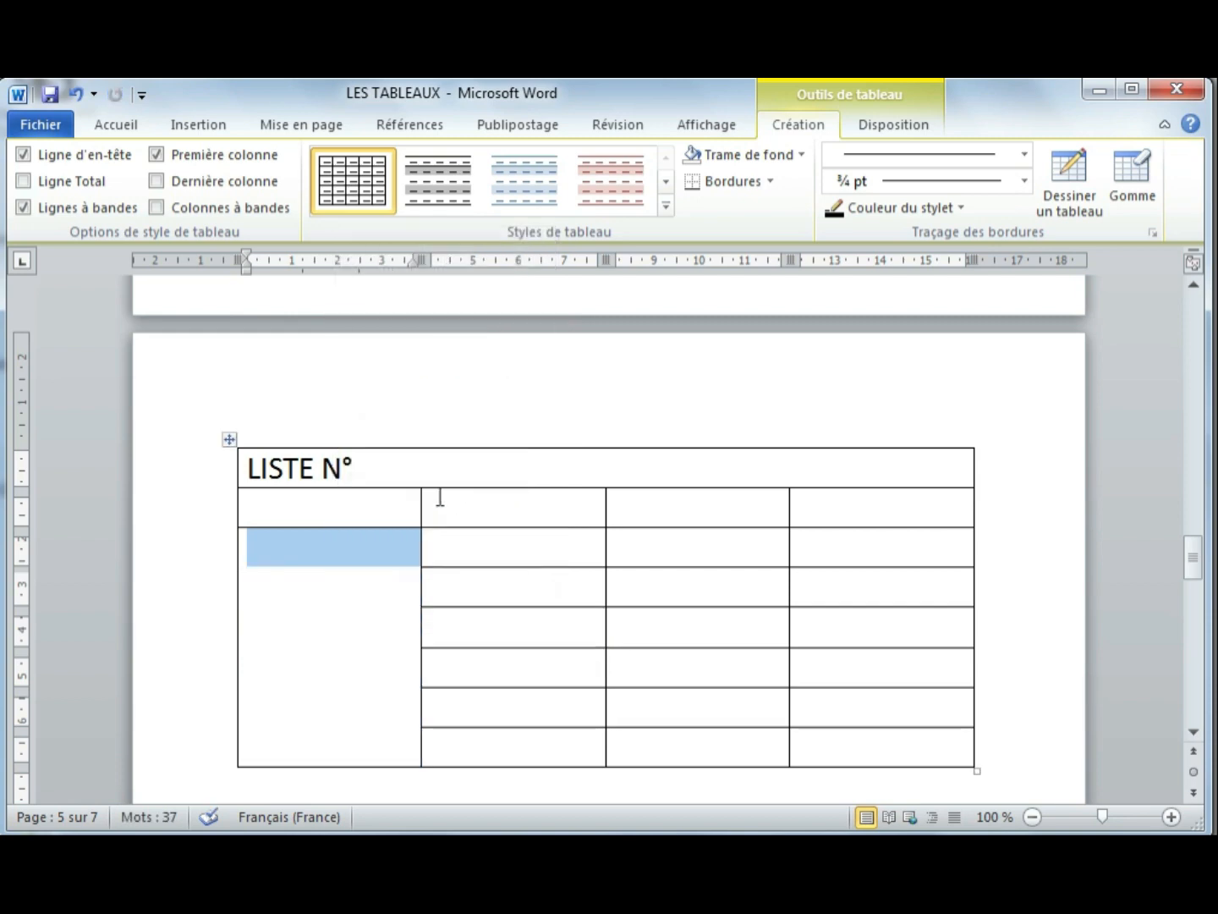
- Enter Technicien in the merged first-column cell of the new table
{"action": "type", "text": "Te"}
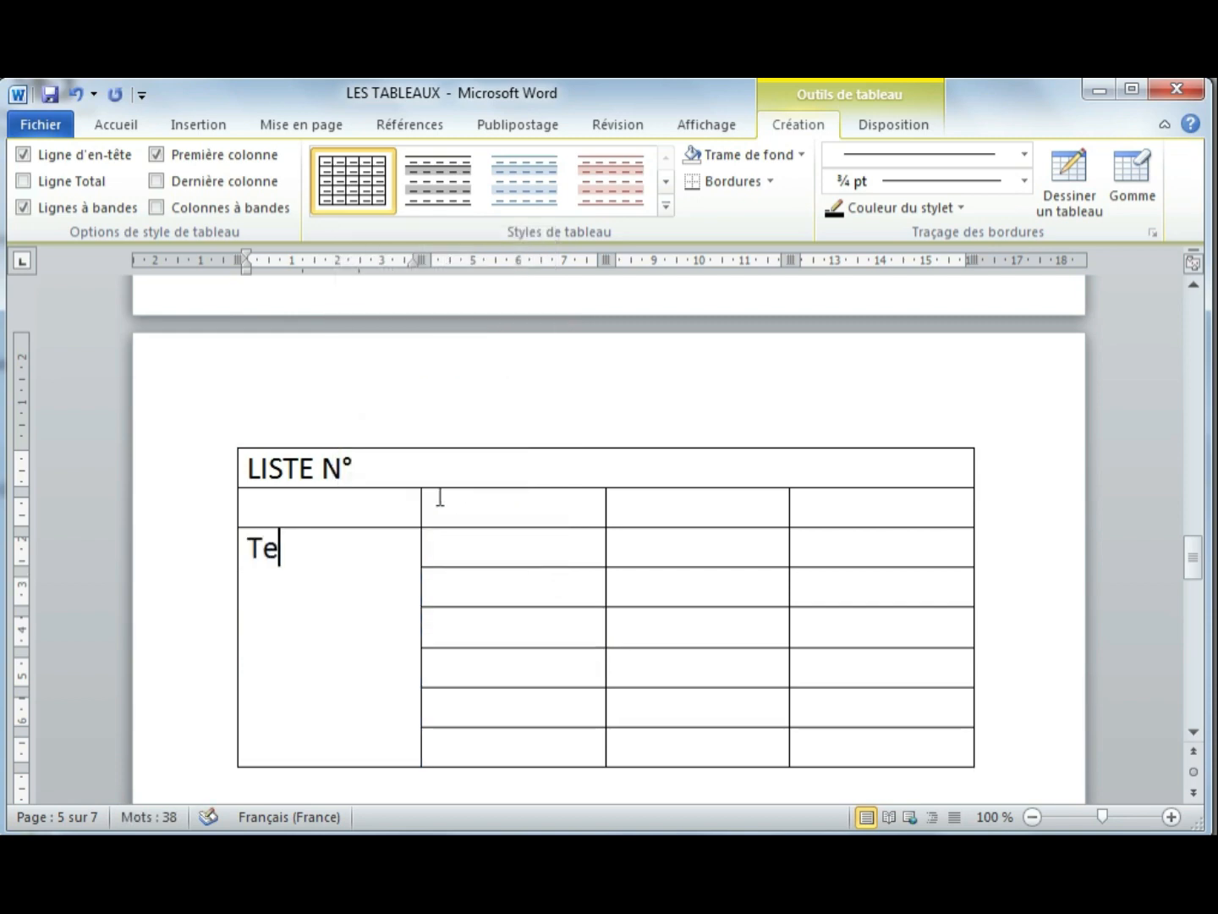
{"action": "type", "text": "chnicien"}
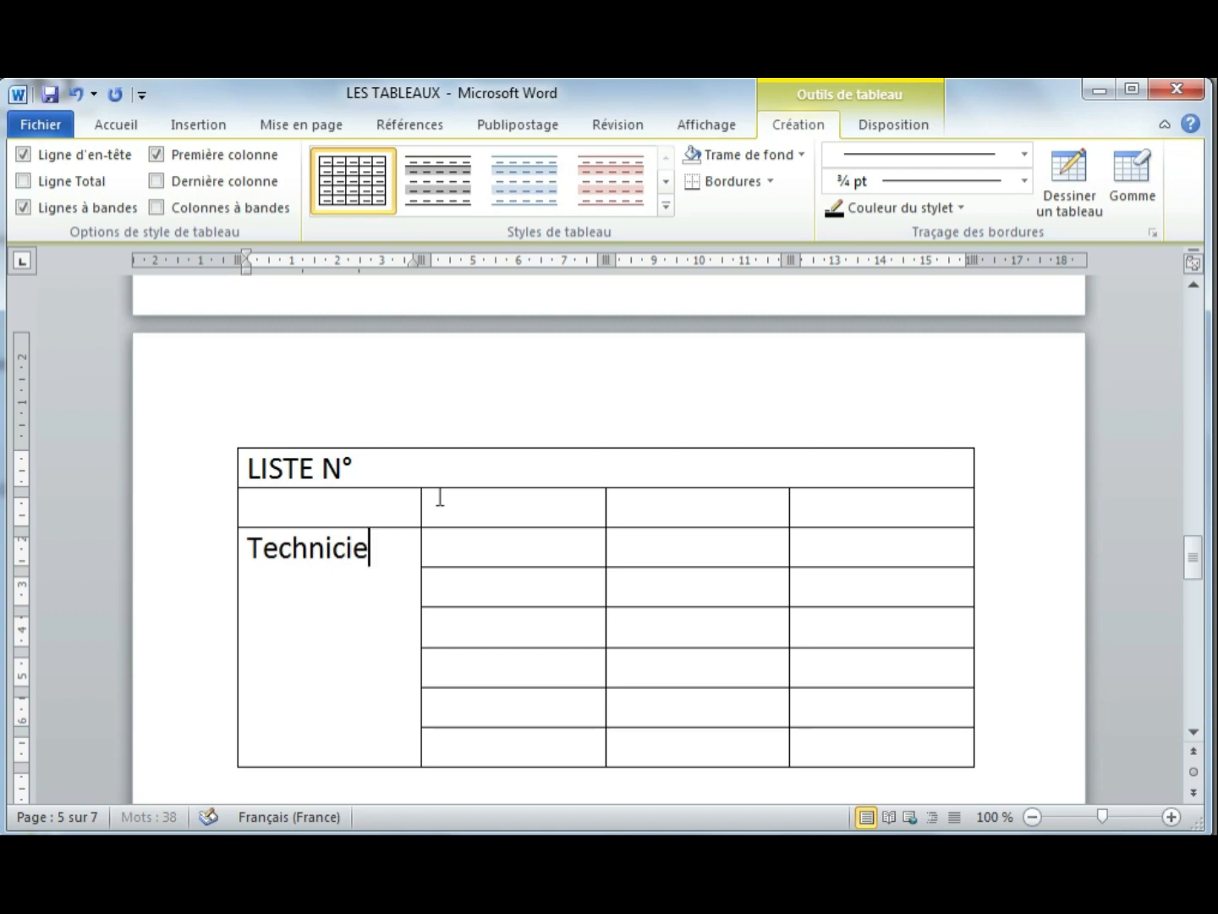
{"action": "left_click", "coordinate": [372, 500]}
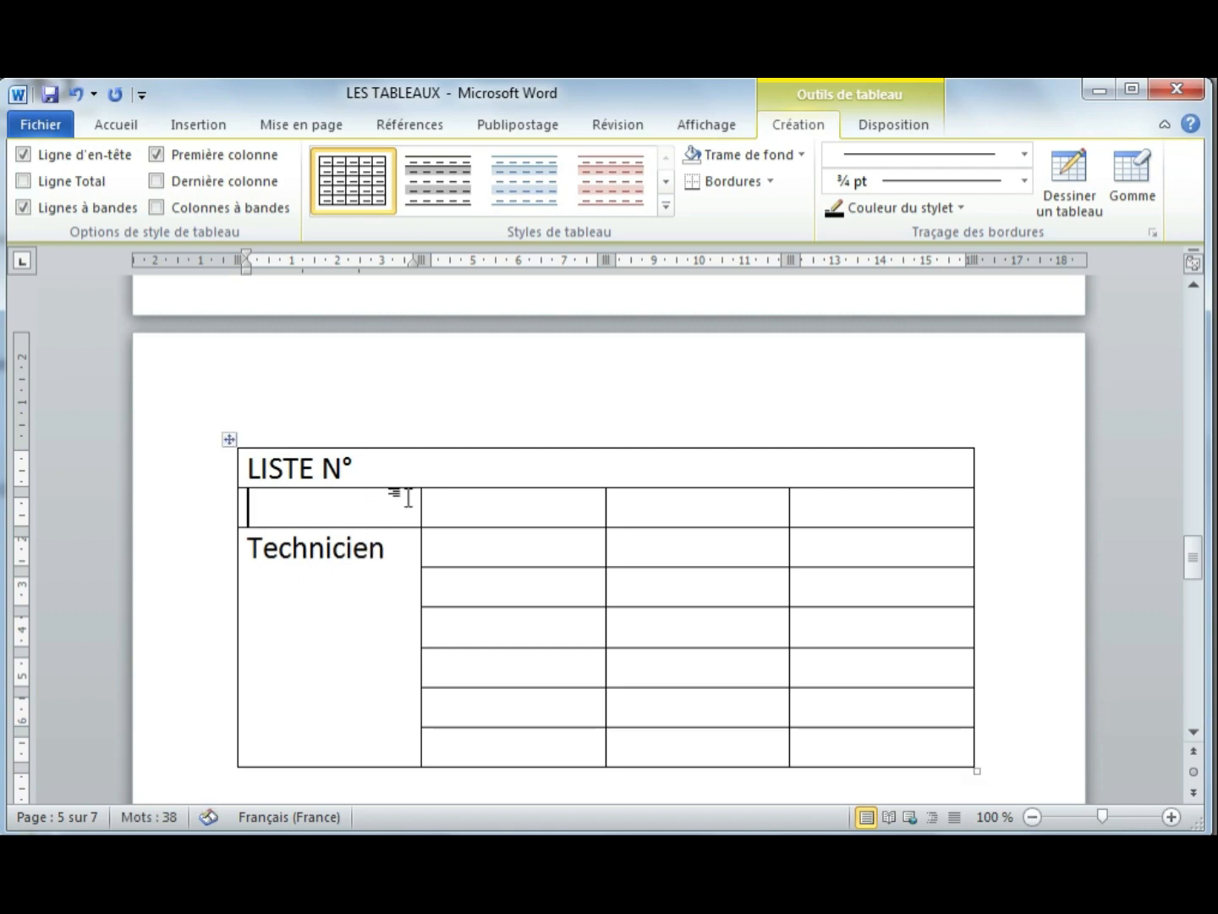
- Cycle the text direction of Technicien, ending with it reading vertically downward as in the model table
{"action": "scroll", "coordinate": [439, 605], "scroll_direction": "up", "scroll_amount": 1}
{"action": "scroll", "coordinate": [381, 588], "scroll_direction": "down", "scroll_amount": 1}
{"action": "scroll", "coordinate": [315, 566], "scroll_direction": "up", "scroll_amount": 4}
{"action": "scroll", "coordinate": [317, 565], "scroll_direction": "up", "scroll_amount": 3}
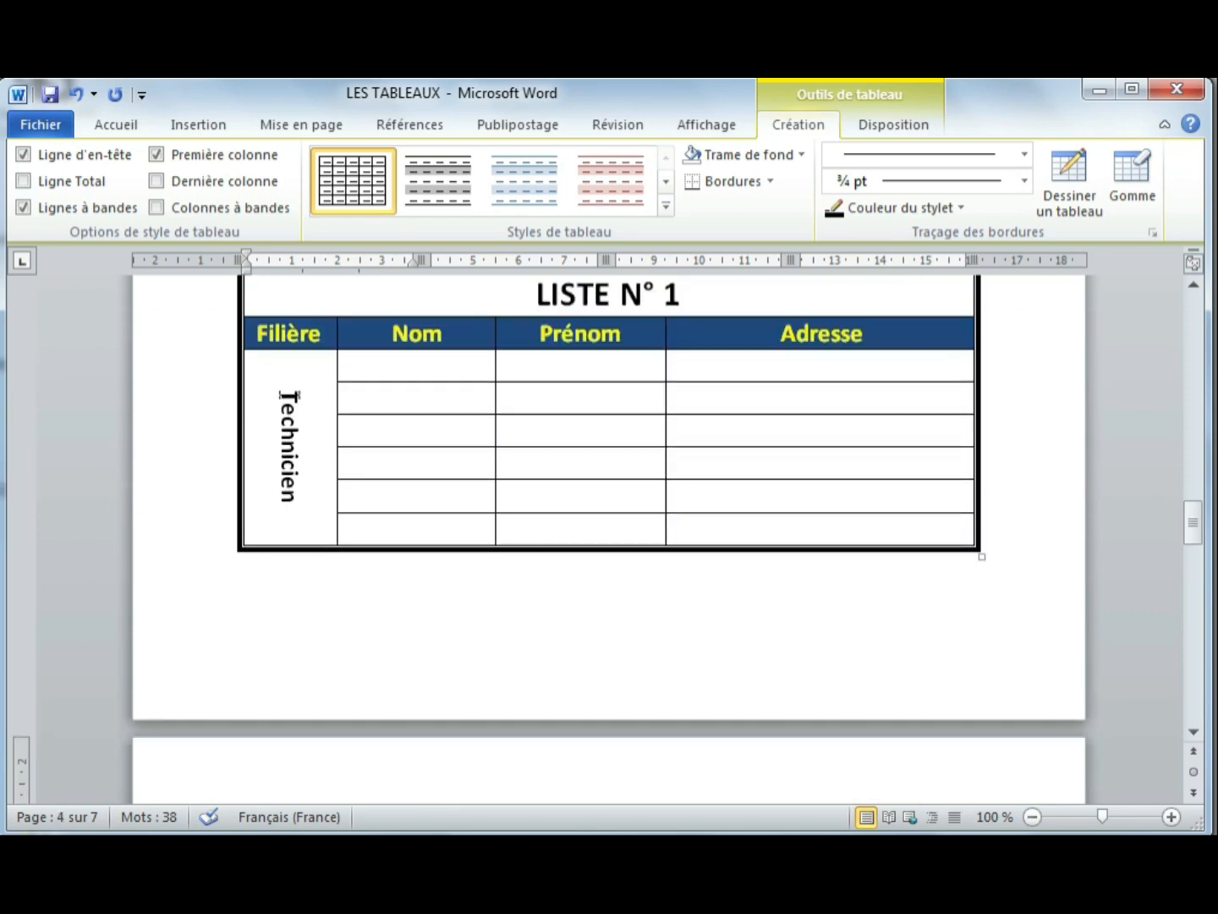
{"action": "scroll", "coordinate": [300, 428], "scroll_direction": "down", "scroll_amount": 6}
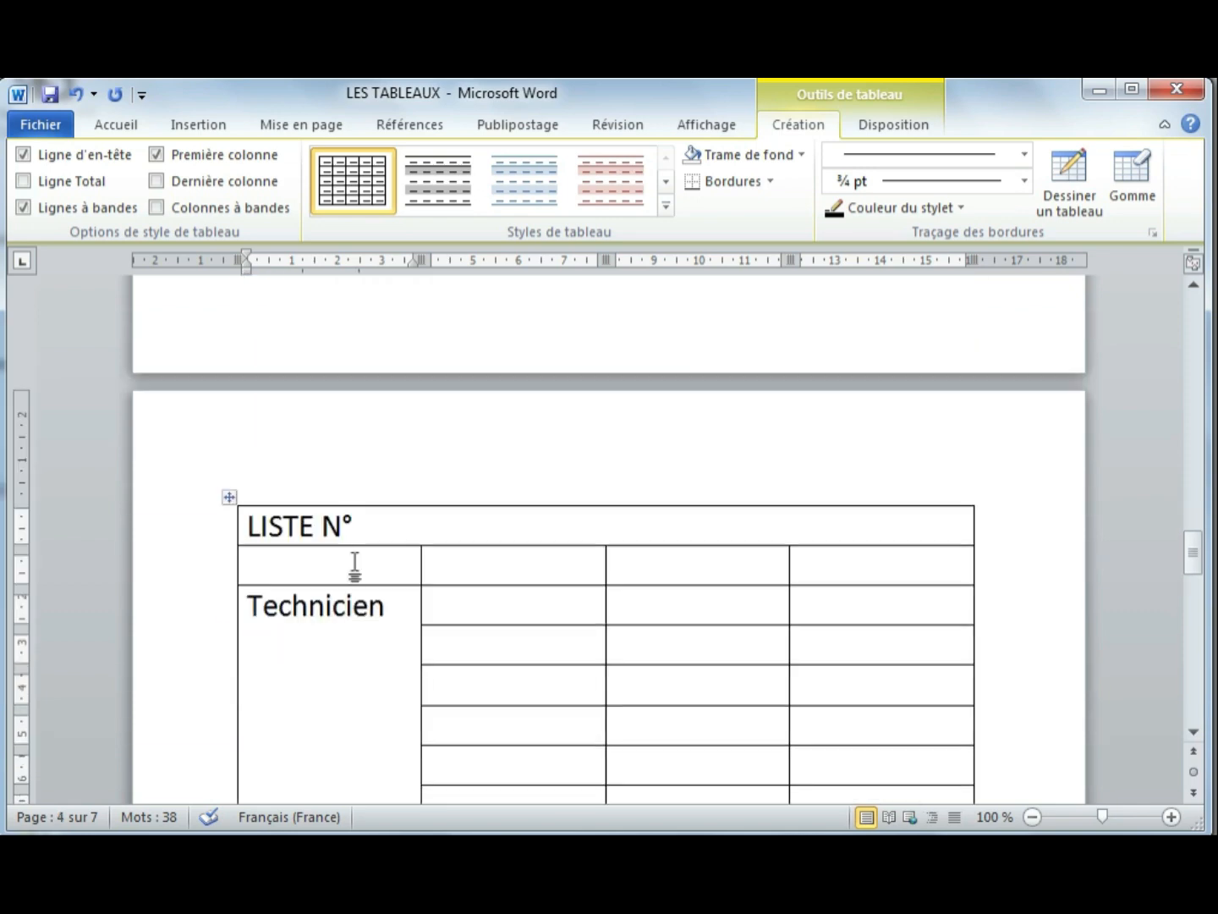
{"action": "left_click_drag", "start_coordinate": [388, 605], "coordinate": [248, 606]}
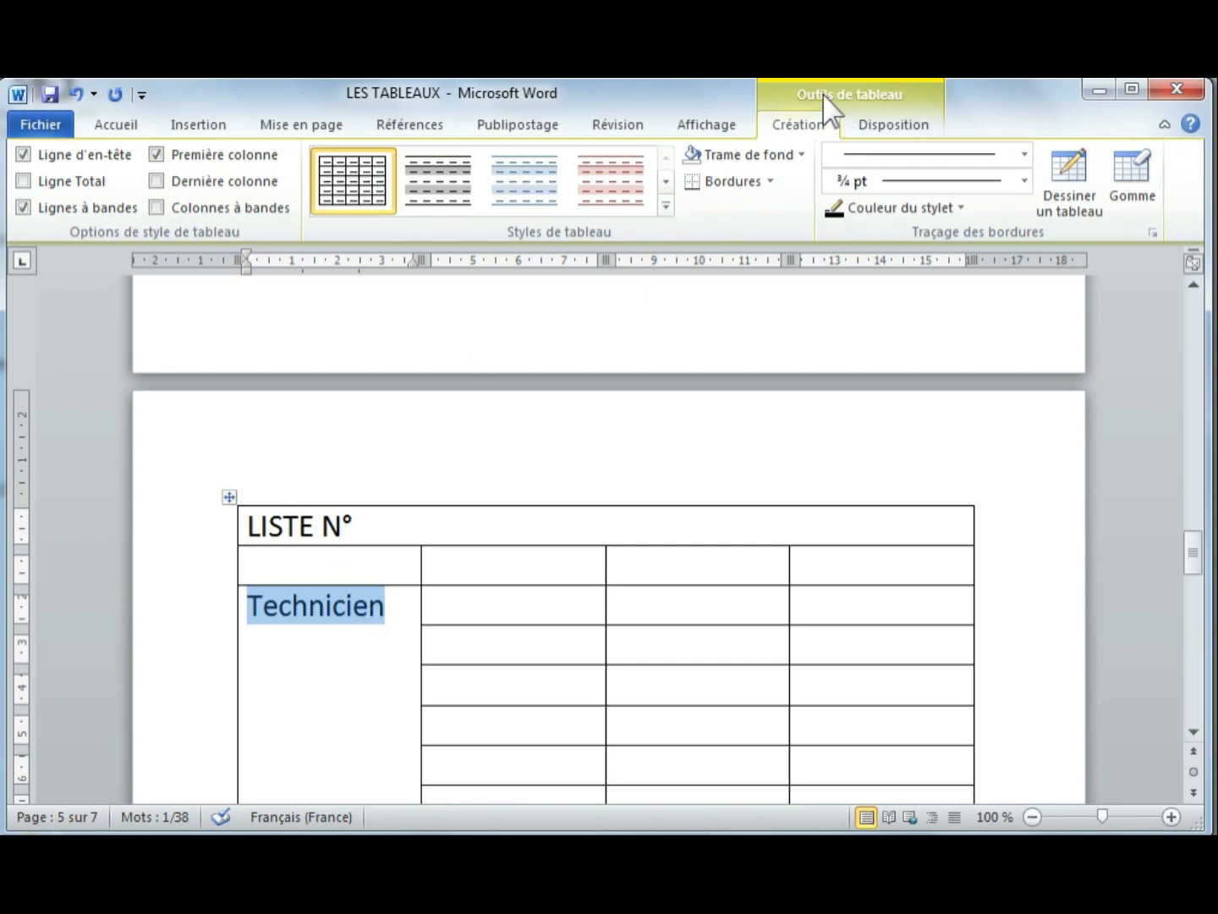
{"action": "left_click", "coordinate": [888, 129]}
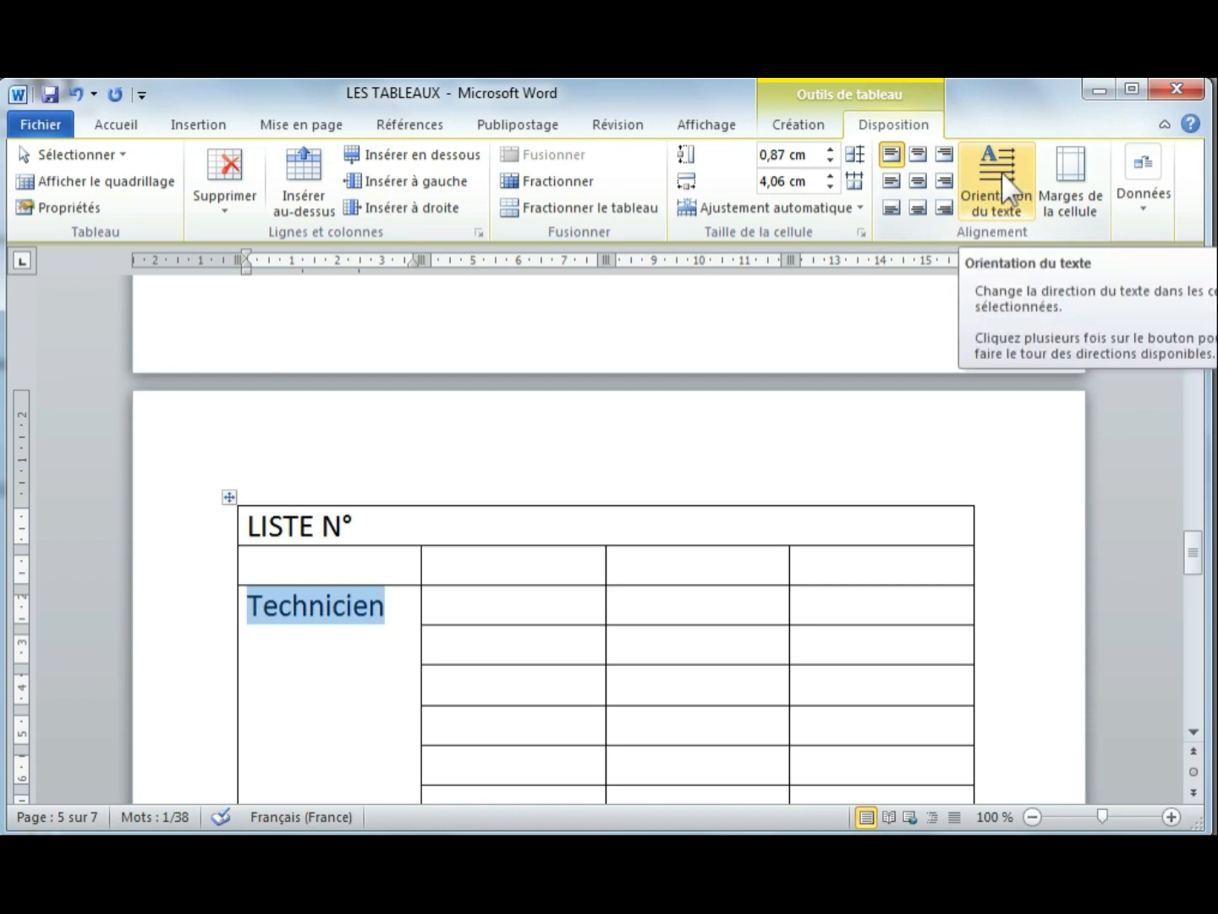
{"action": "left_click", "coordinate": [898, 533]}
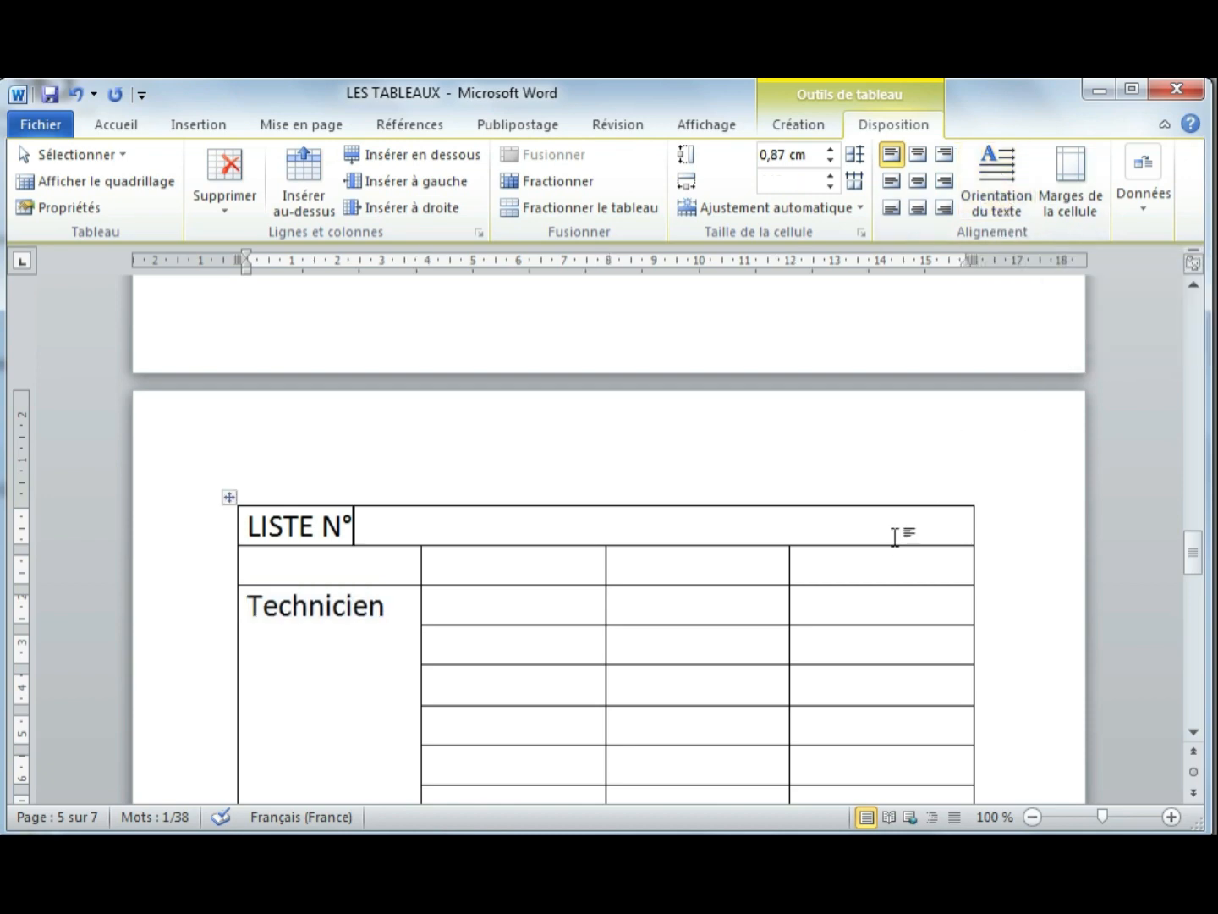
{"action": "scroll", "coordinate": [884, 524], "scroll_direction": "down", "scroll_amount": 2}
{"action": "double_click", "coordinate": [361, 495]}
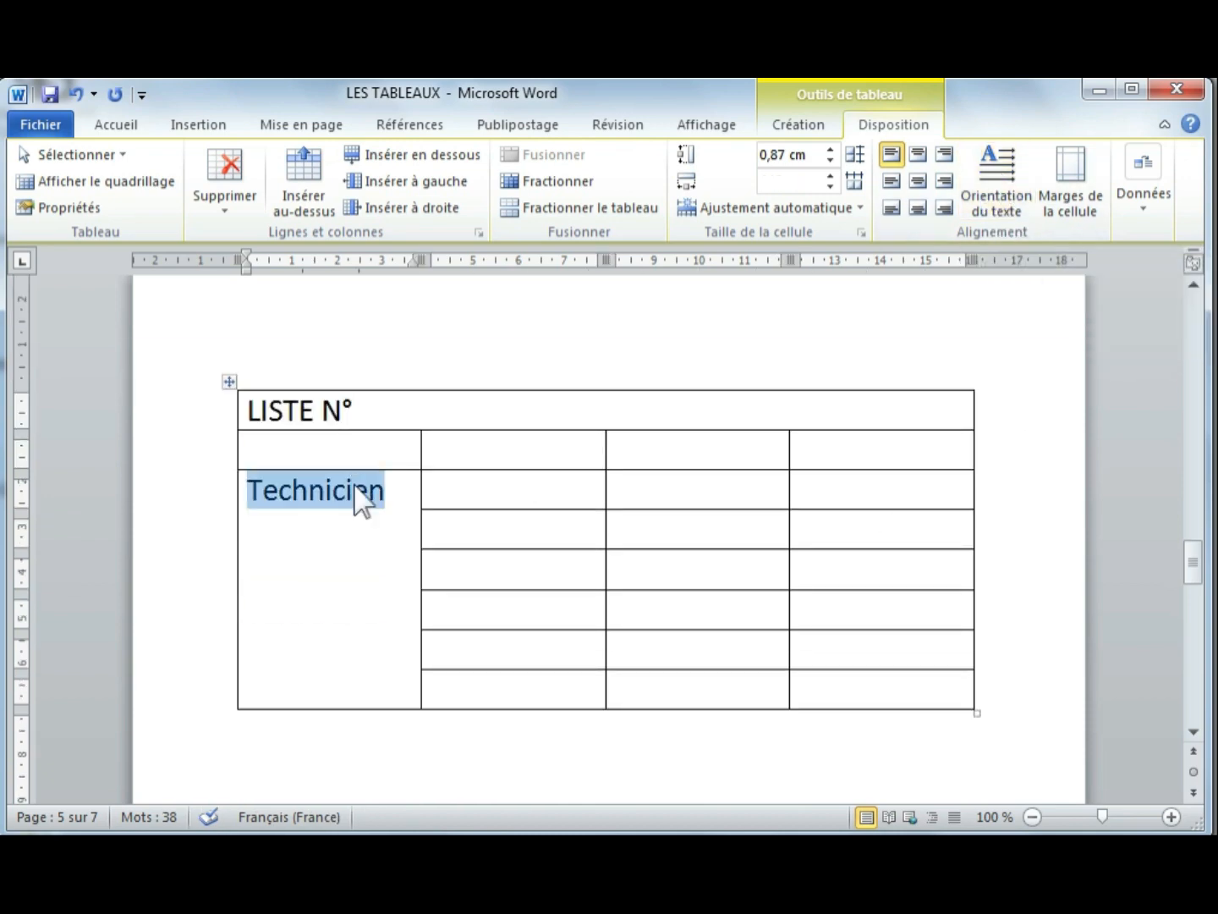
{"action": "left_click", "coordinate": [1003, 185]}
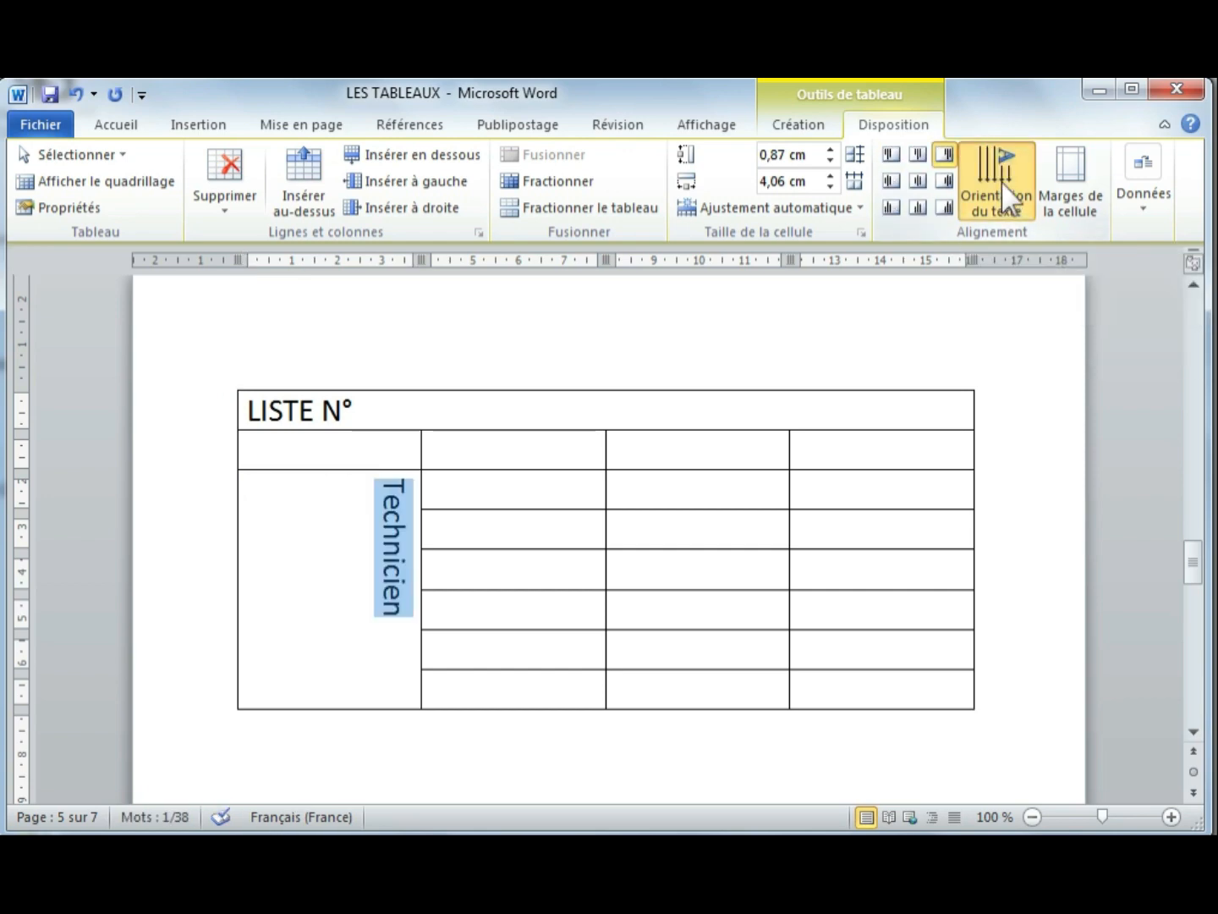
{"action": "left_click", "coordinate": [1003, 185]}
{"action": "left_click", "coordinate": [1003, 187]}
{"action": "left_click", "coordinate": [1004, 186]}
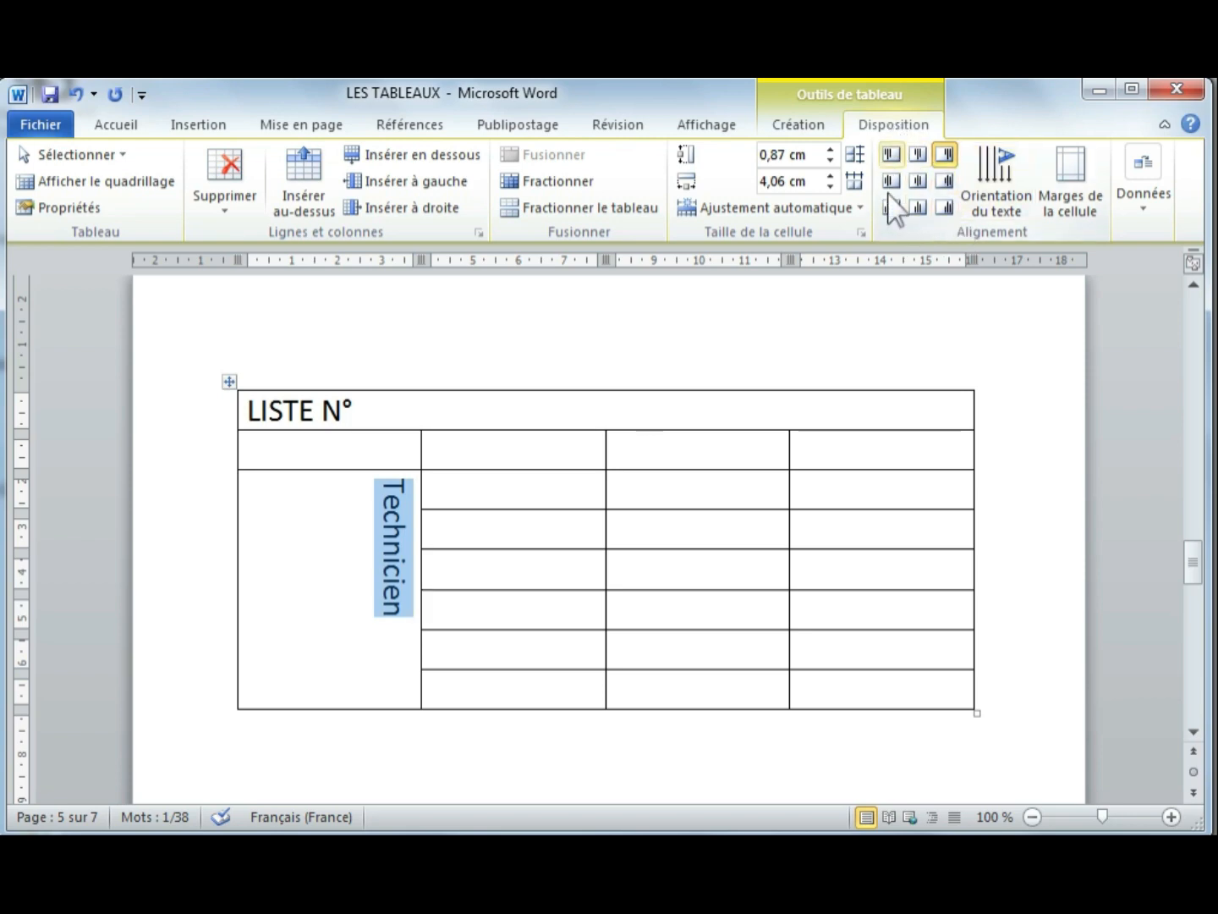
- Try several cell alignments for Technicien, ending with it centred both horizontally and vertically in its cell
{"action": "left_click", "coordinate": [889, 155]}
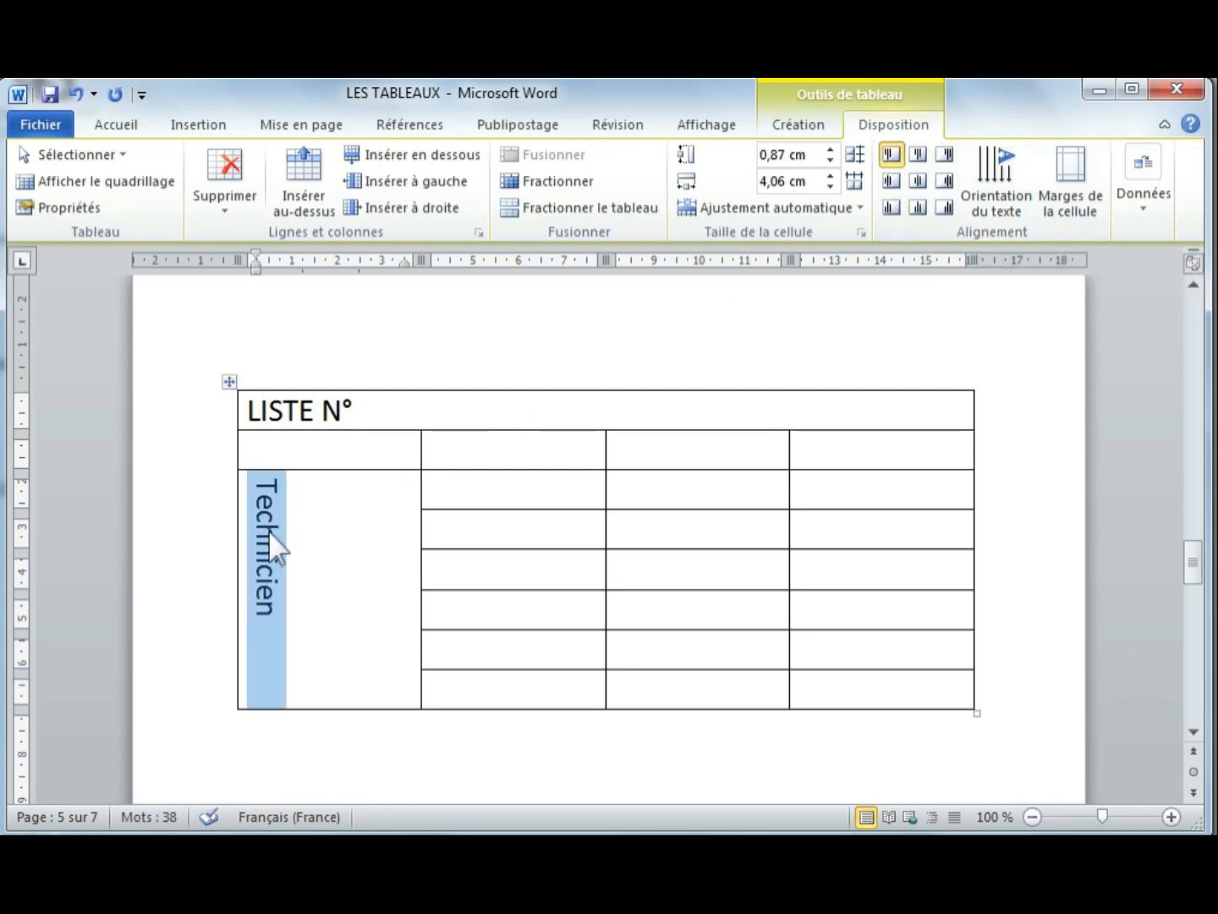
{"action": "left_click", "coordinate": [917, 155]}
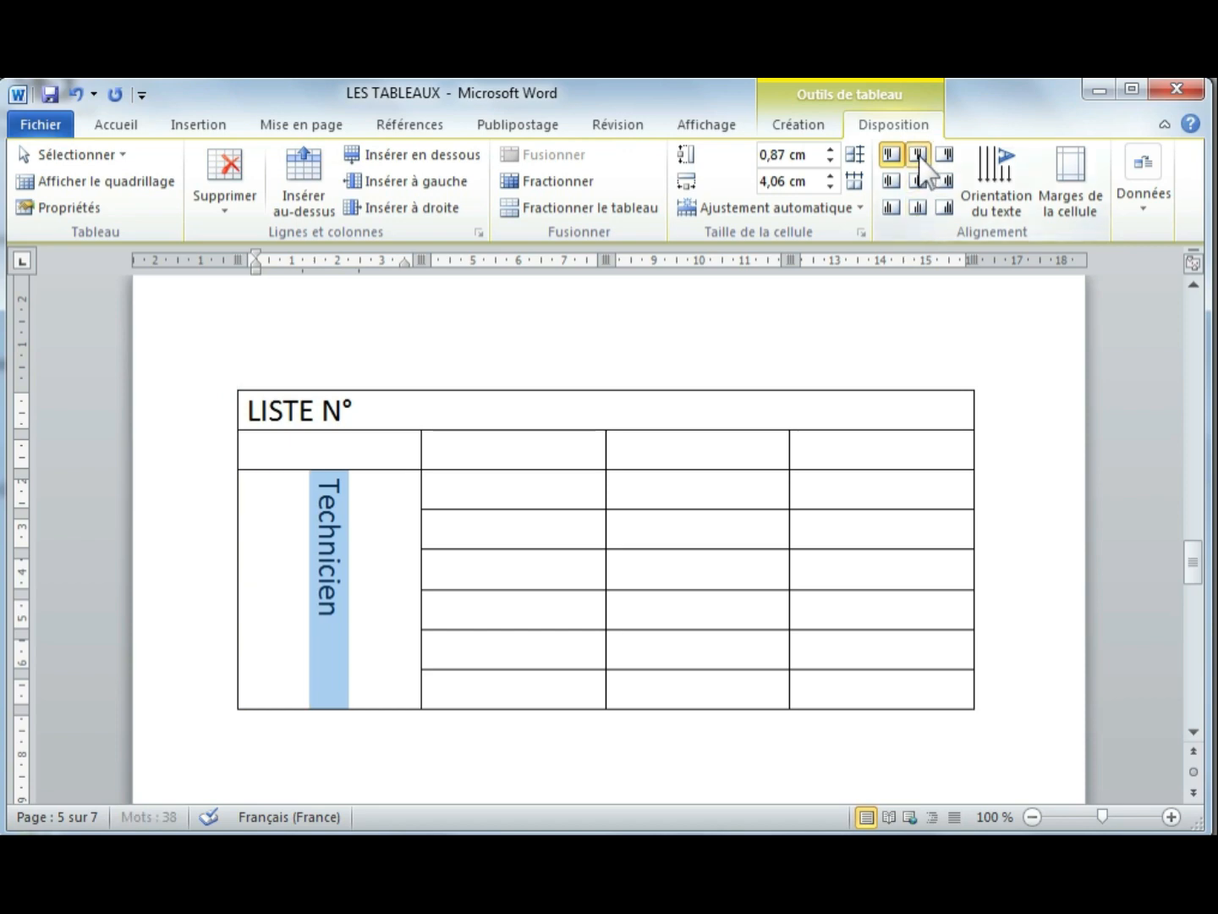
{"action": "left_click", "coordinate": [890, 209]}
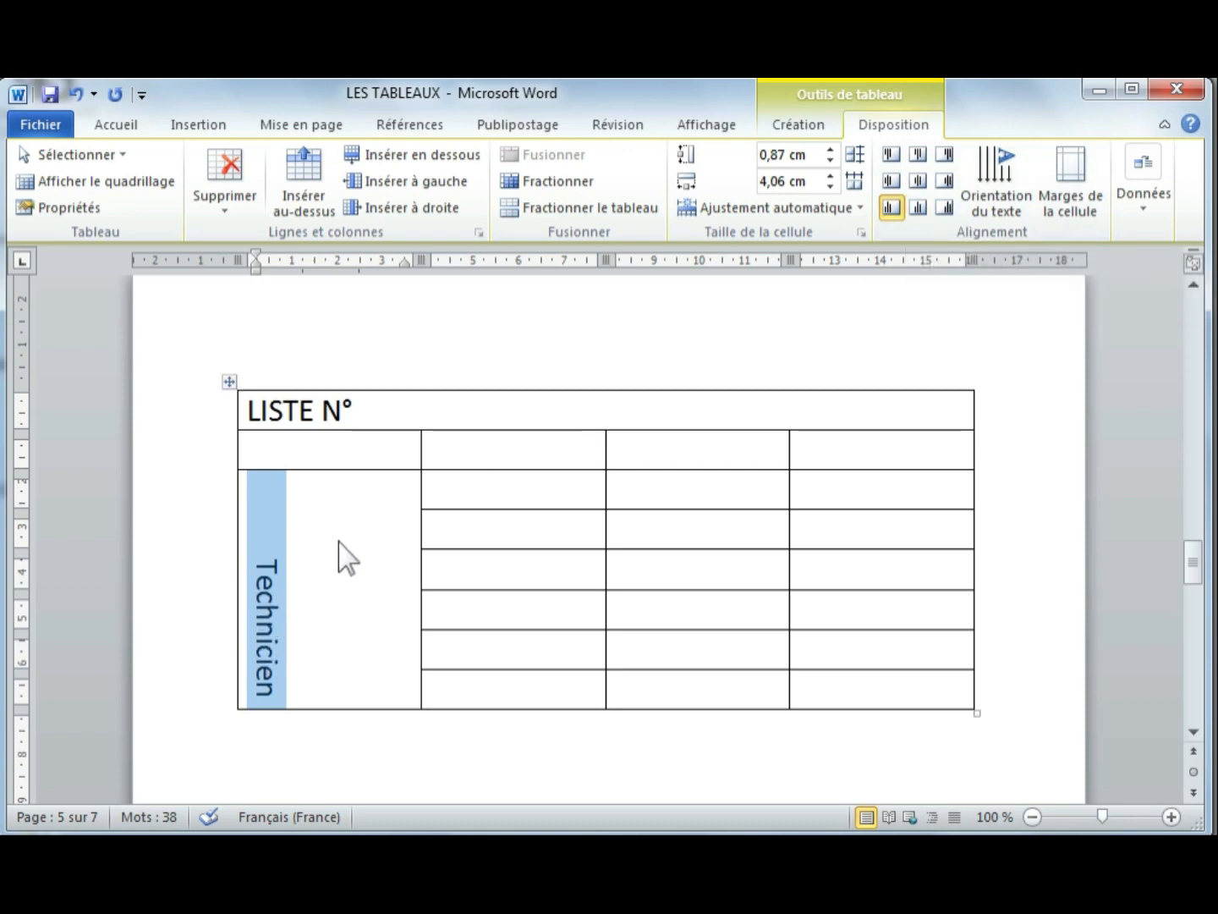
{"action": "left_click", "coordinate": [917, 180]}
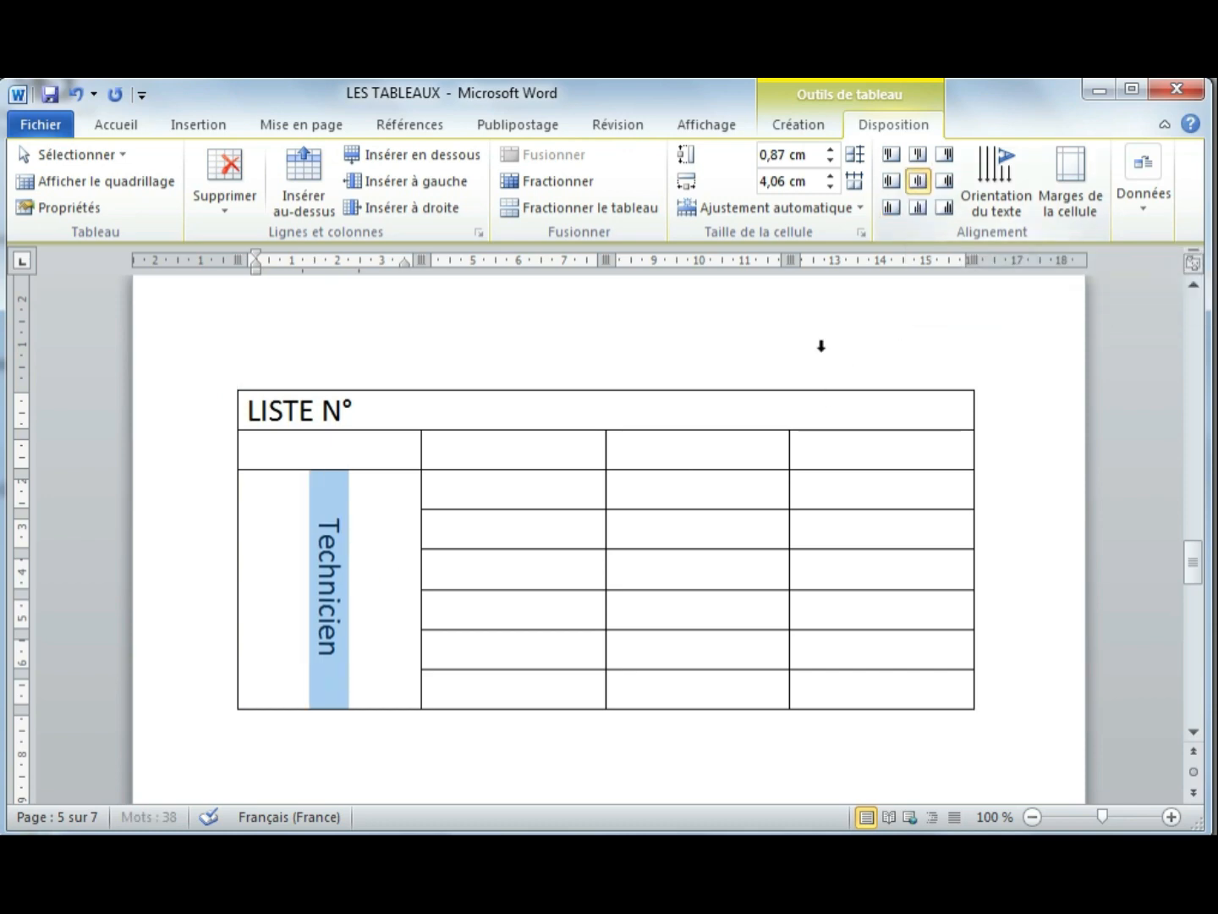
- Enter the headings Filiére, nom and Prénom in the first three cells of the new table's second row
{"action": "scroll", "coordinate": [598, 570], "scroll_direction": "up", "scroll_amount": 10}
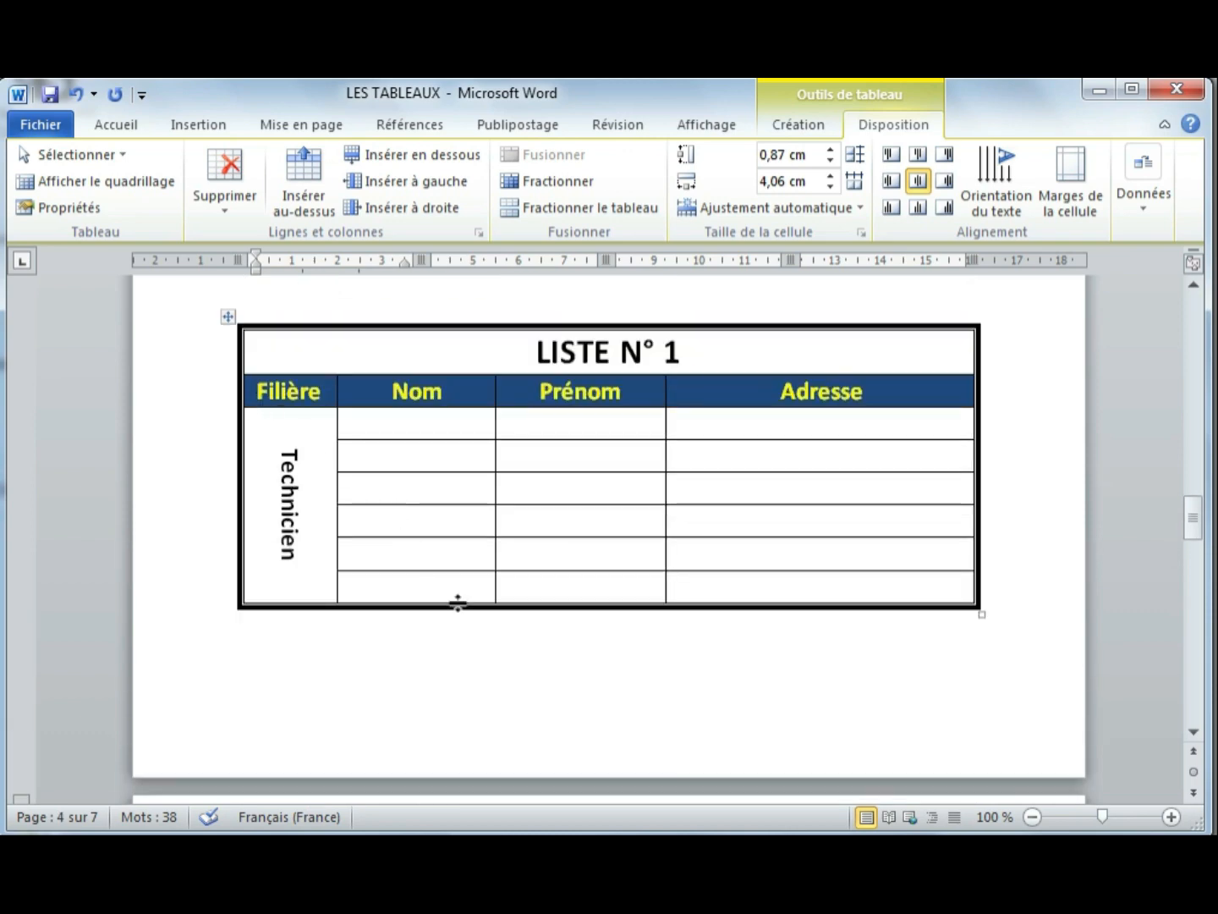
{"action": "scroll", "coordinate": [457, 603], "scroll_direction": "down", "scroll_amount": 10}
{"action": "left_click", "coordinate": [382, 565]}
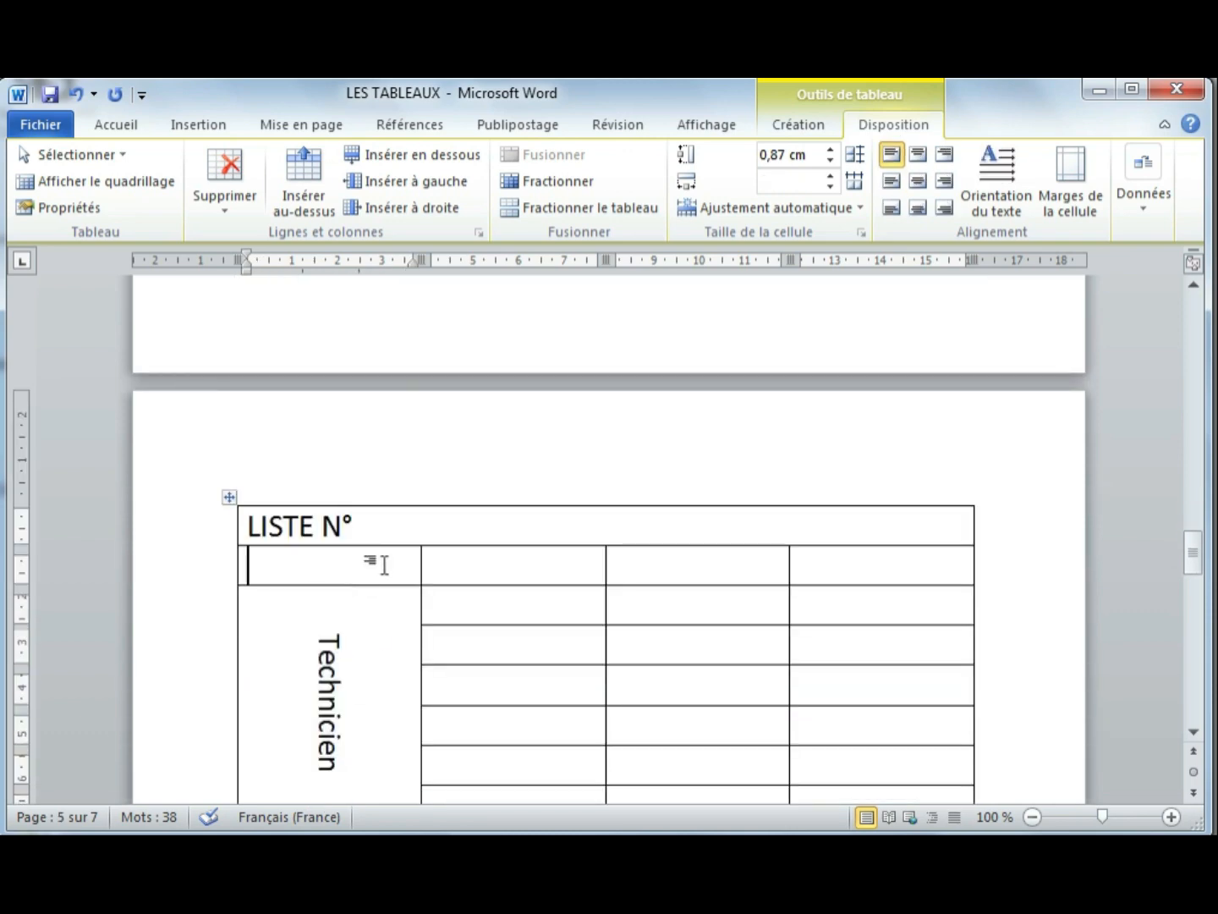
{"action": "type", "text": "Fili’"}
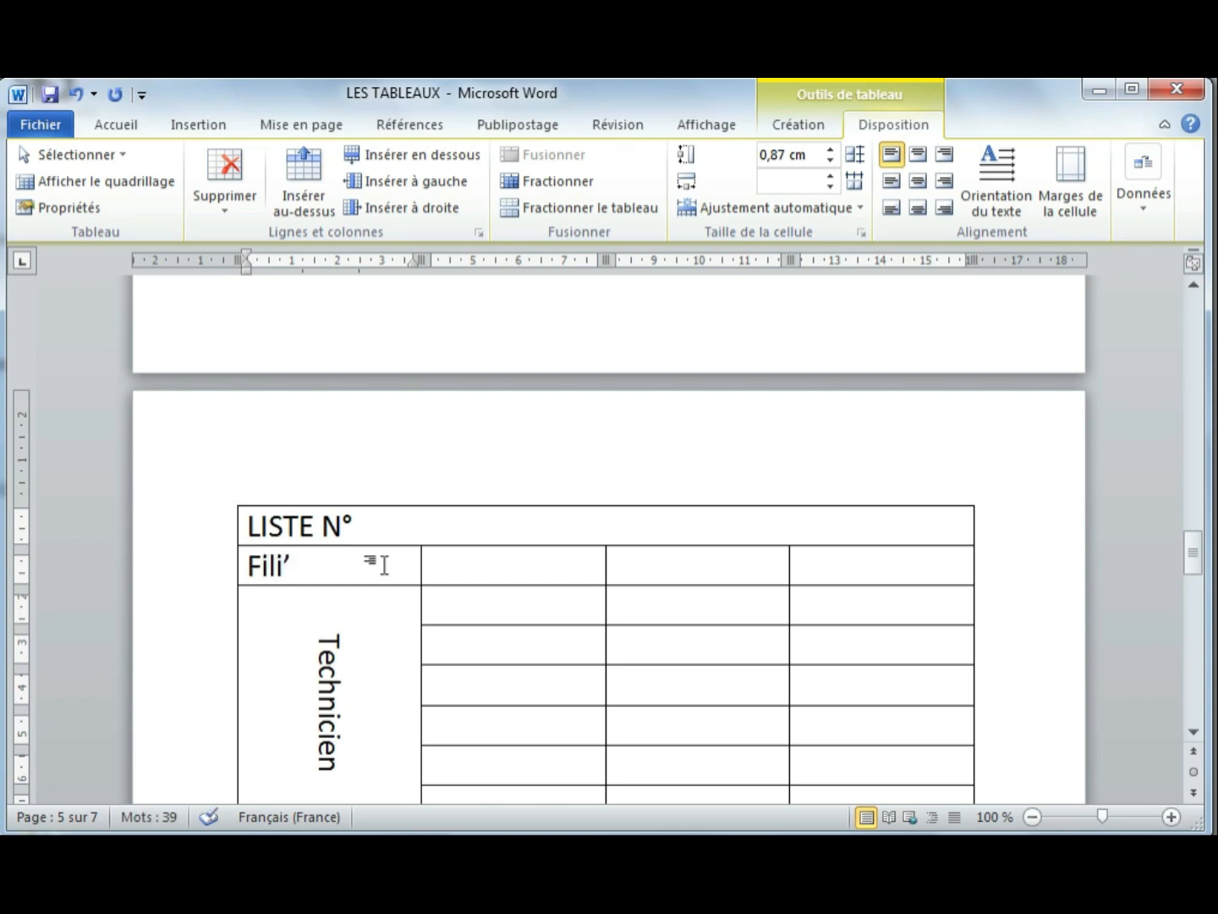
{"action": "key", "text": "BackSpace"}
{"action": "type", "text": "ére"}
{"action": "key", "text": "Tab"}
{"action": "type", "text": "no"}
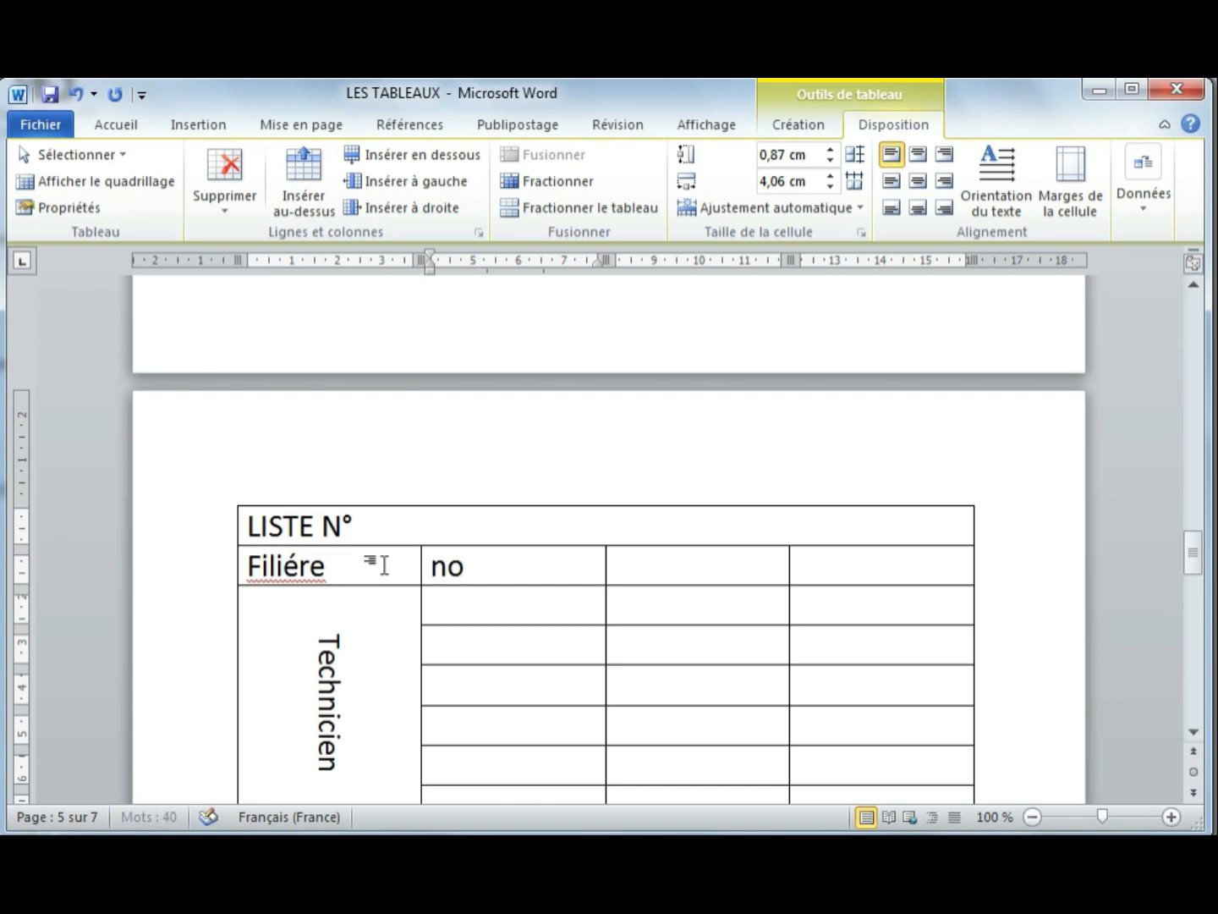
{"action": "key", "text": "Tab"}
{"action": "type", "text": "pr"}
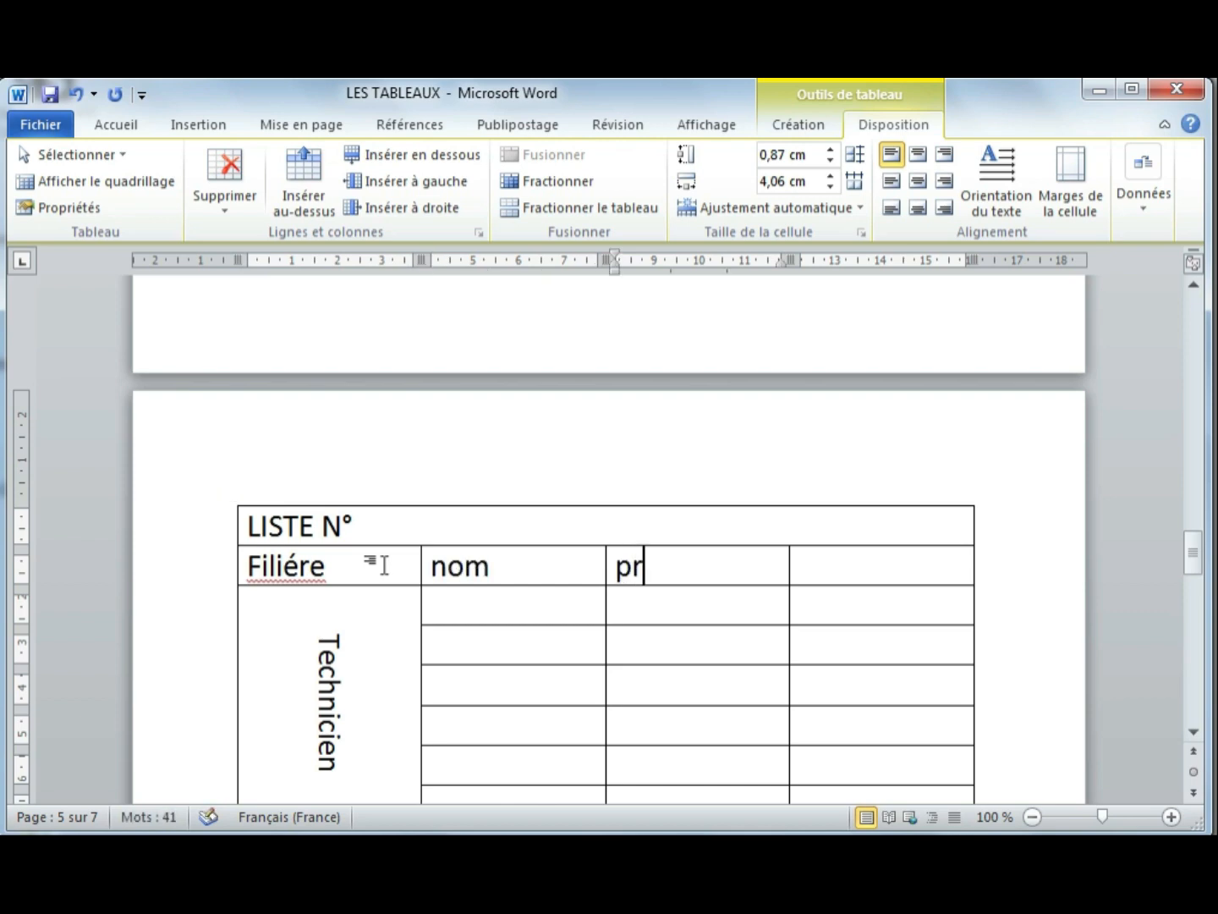
{"action": "type", "text": "_"}
{"action": "key", "text": "BackSpace"}
{"action": "type", "text": "én"}
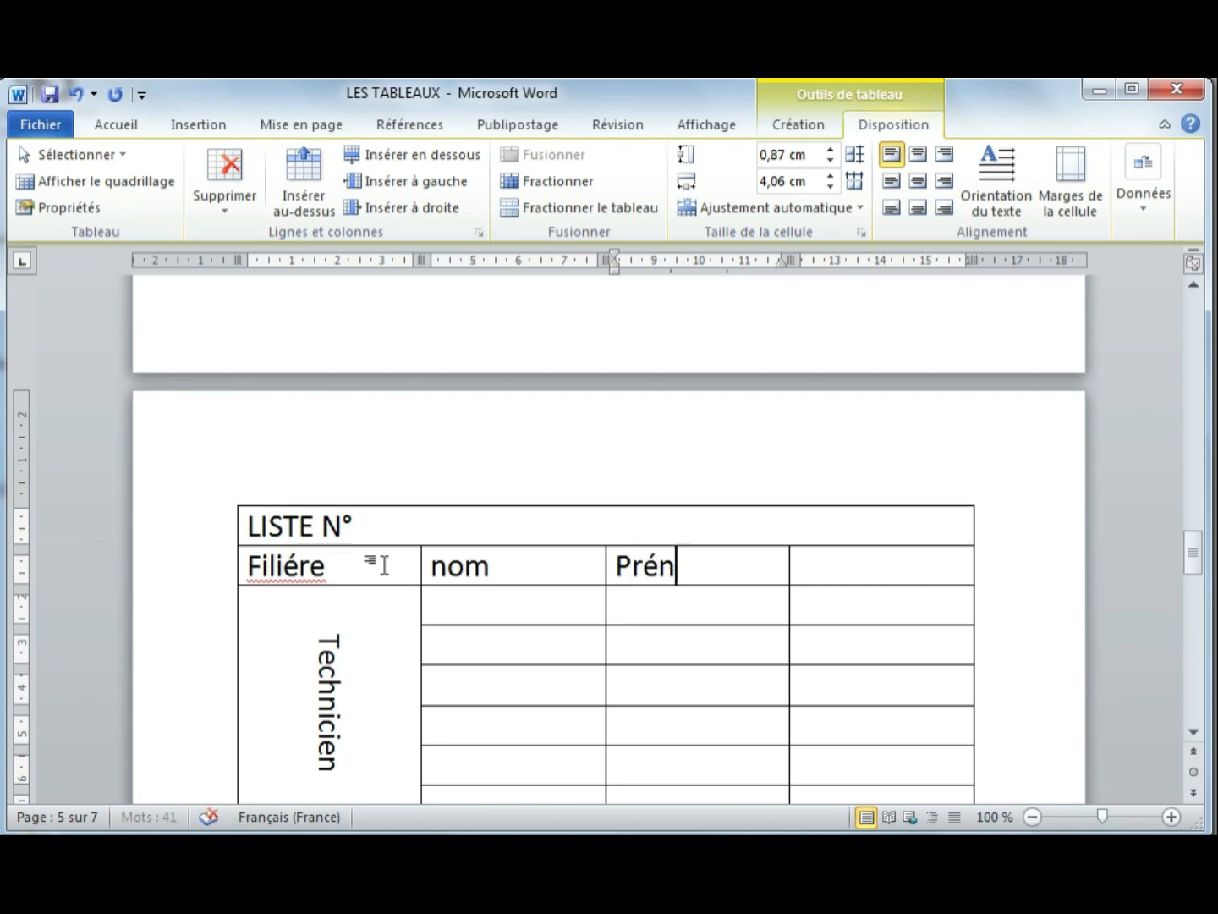
{"action": "type", "text": "om"}
{"action": "key", "text": "Tab"}
{"action": "type", "text": "da"}
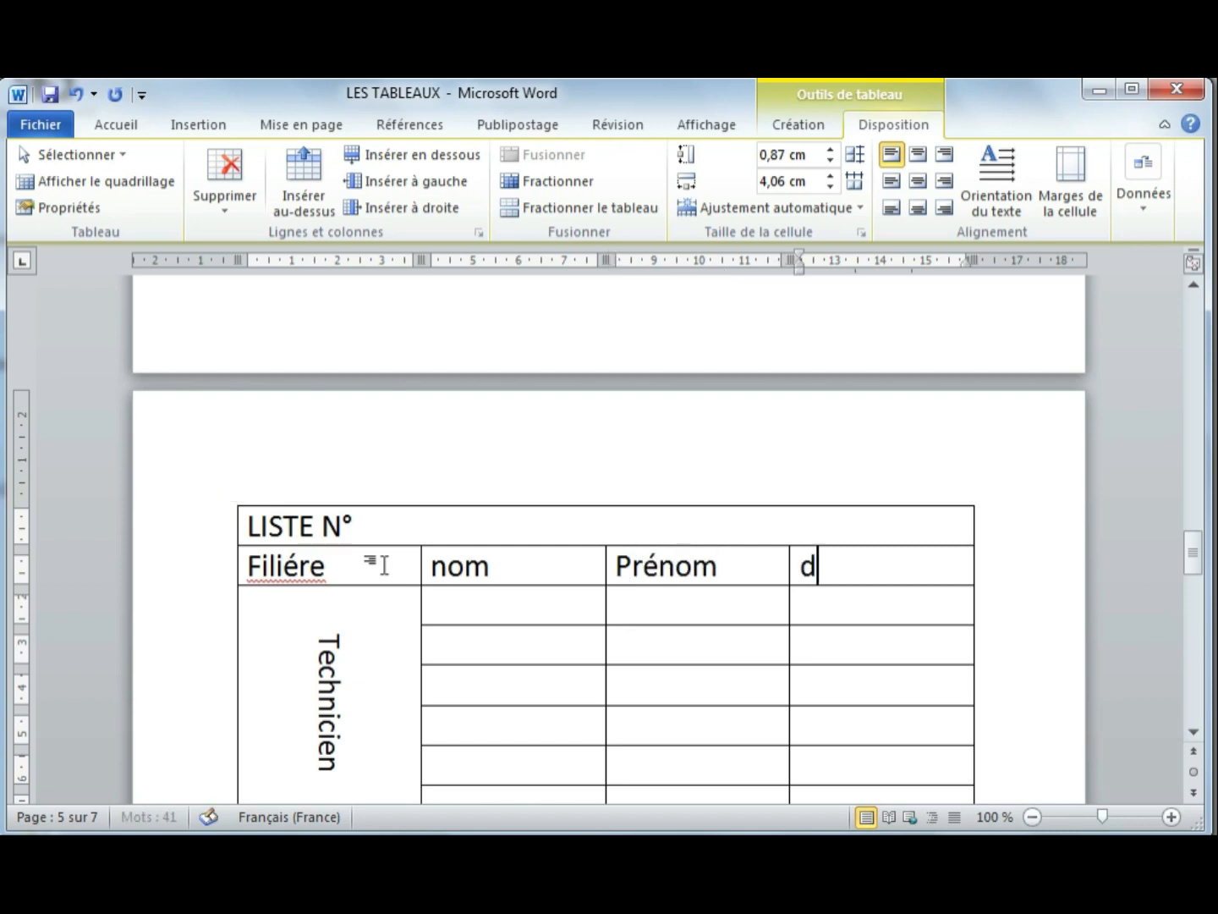
{"action": "scroll", "coordinate": [321, 689], "scroll_direction": "up", "scroll_amount": 20}
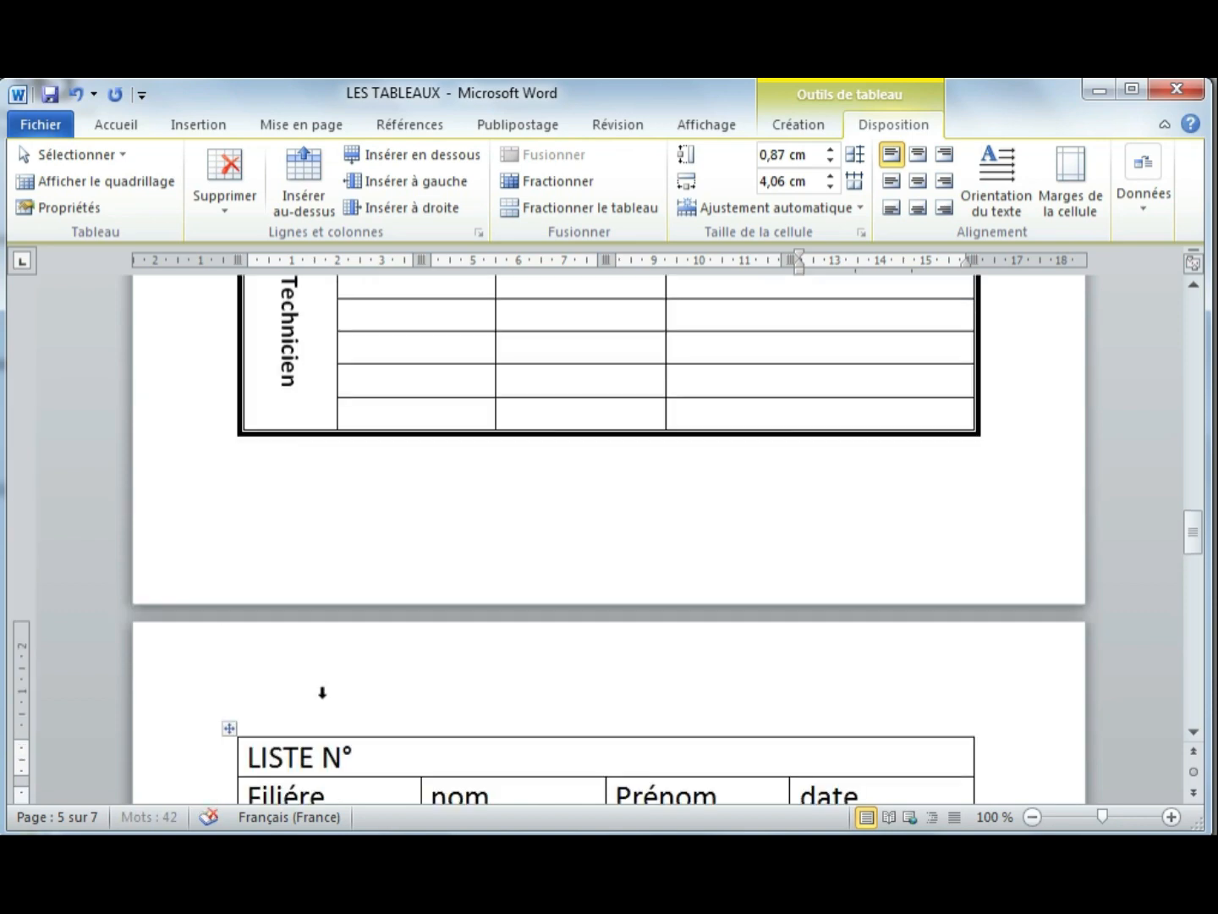
{"action": "scroll", "coordinate": [677, 660], "scroll_direction": "down", "scroll_amount": 20}
{"action": "key", "text": "BackSpace"}
{"action": "key", "text": "BackSpace"}
{"action": "key", "text": "BackSpace"}
{"action": "key", "text": "BackSpace"}
- Enter Adresse as the fourth heading and correct the spelling of the first heading to Filière
{"action": "type", "text": "Adresse"}
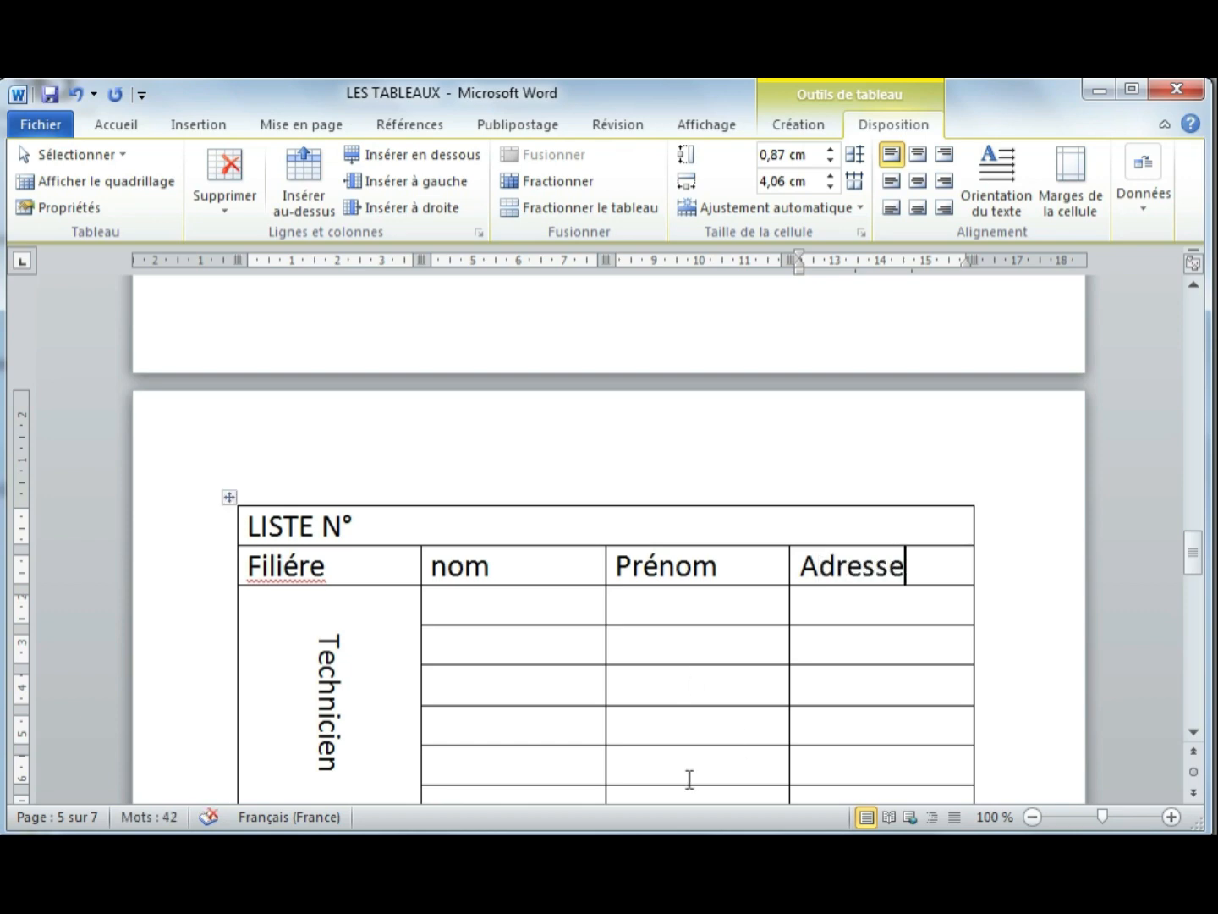
{"action": "right_click", "coordinate": [316, 573]}
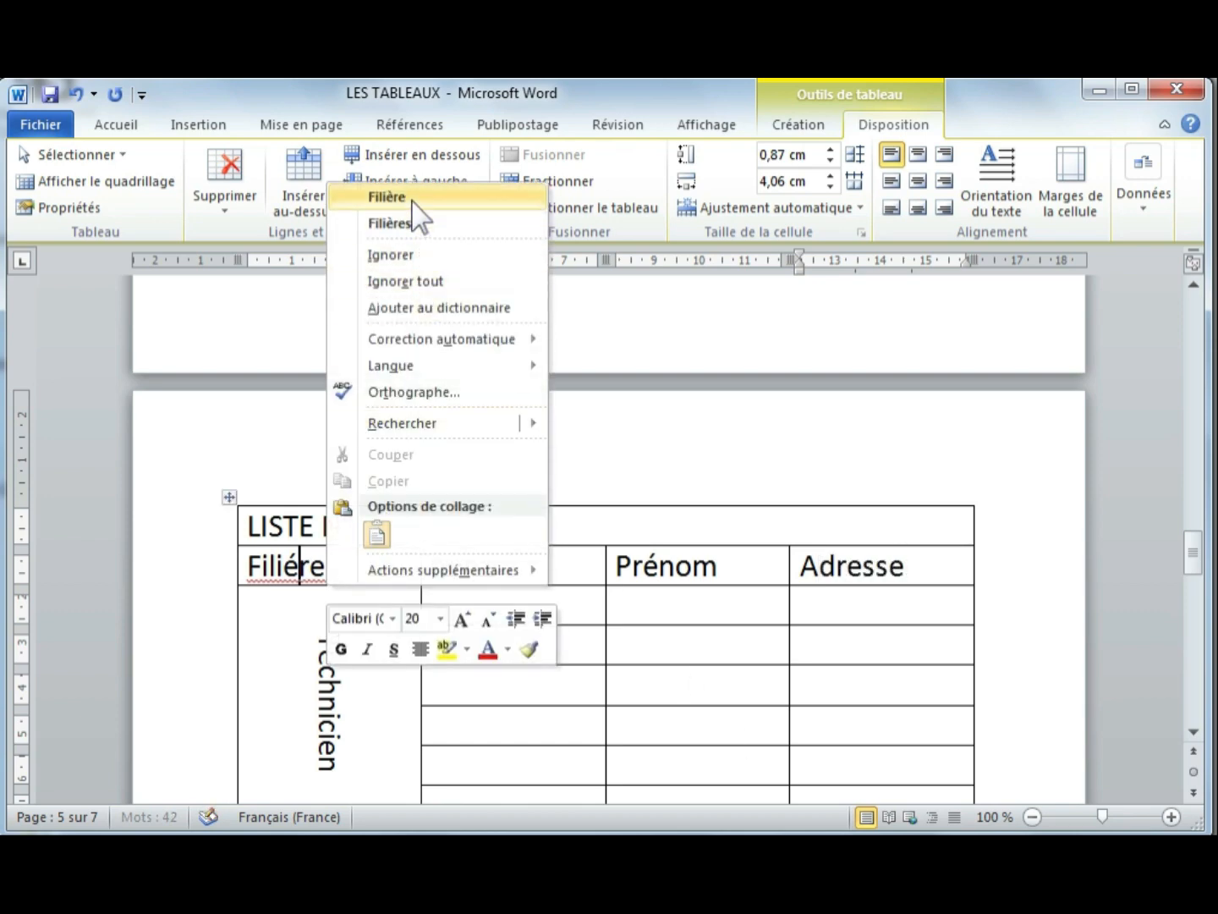
{"action": "left_click", "coordinate": [387, 196]}
- Format the four headings in the second row as light green, centred and bold text
{"action": "scroll", "coordinate": [677, 627], "scroll_direction": "up", "scroll_amount": 10}
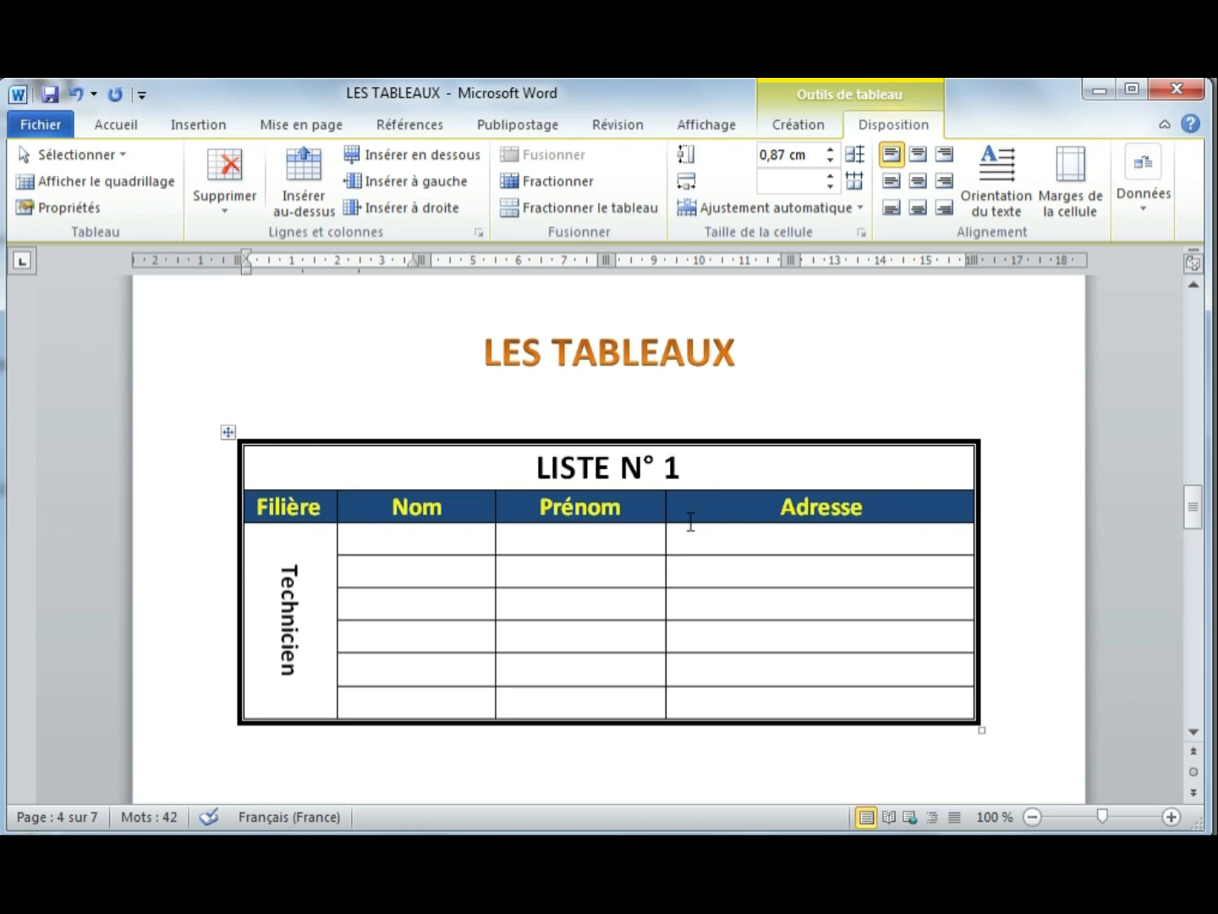
{"action": "scroll", "coordinate": [690, 521], "scroll_direction": "down", "scroll_amount": 10}
{"action": "left_click_drag", "start_coordinate": [827, 448], "coordinate": [363, 457]}
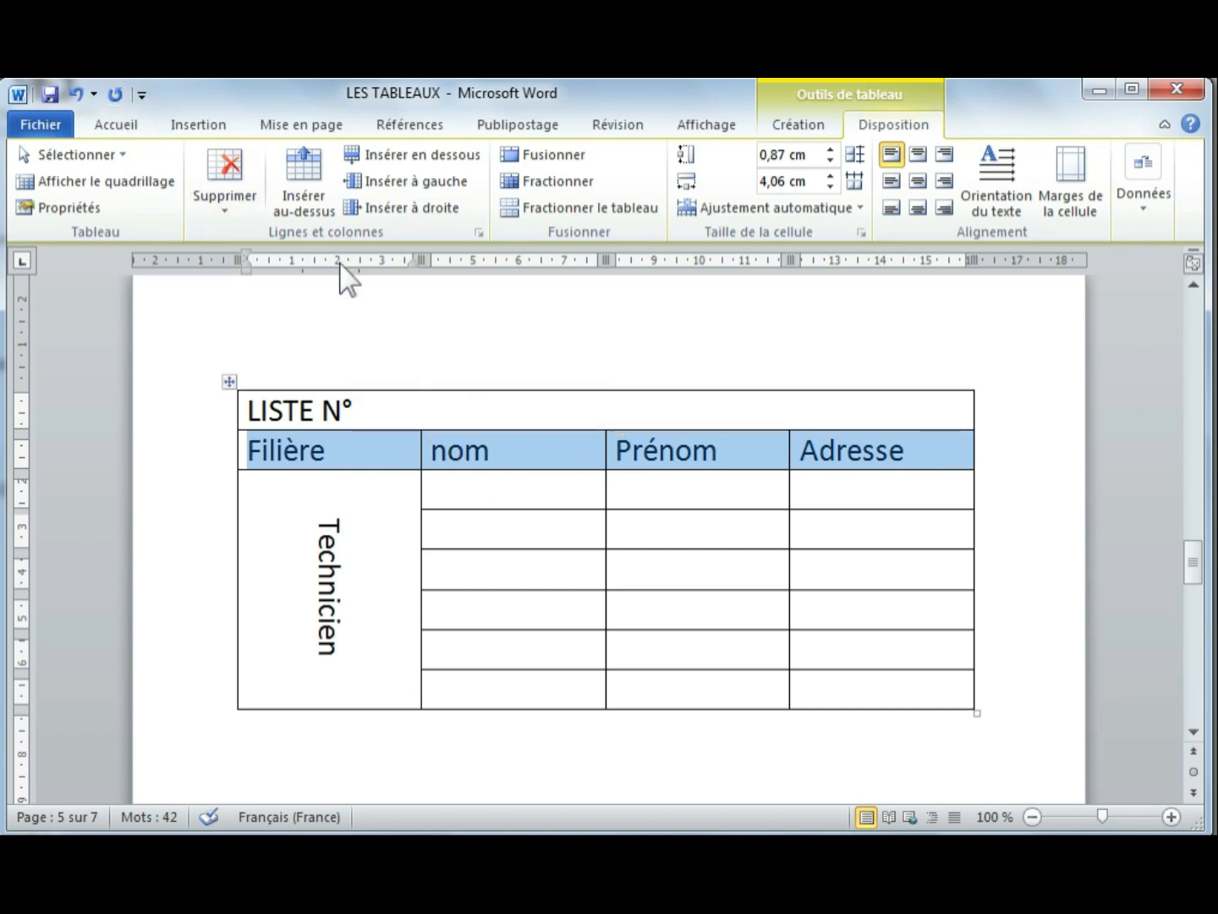
{"action": "left_click", "coordinate": [117, 136]}
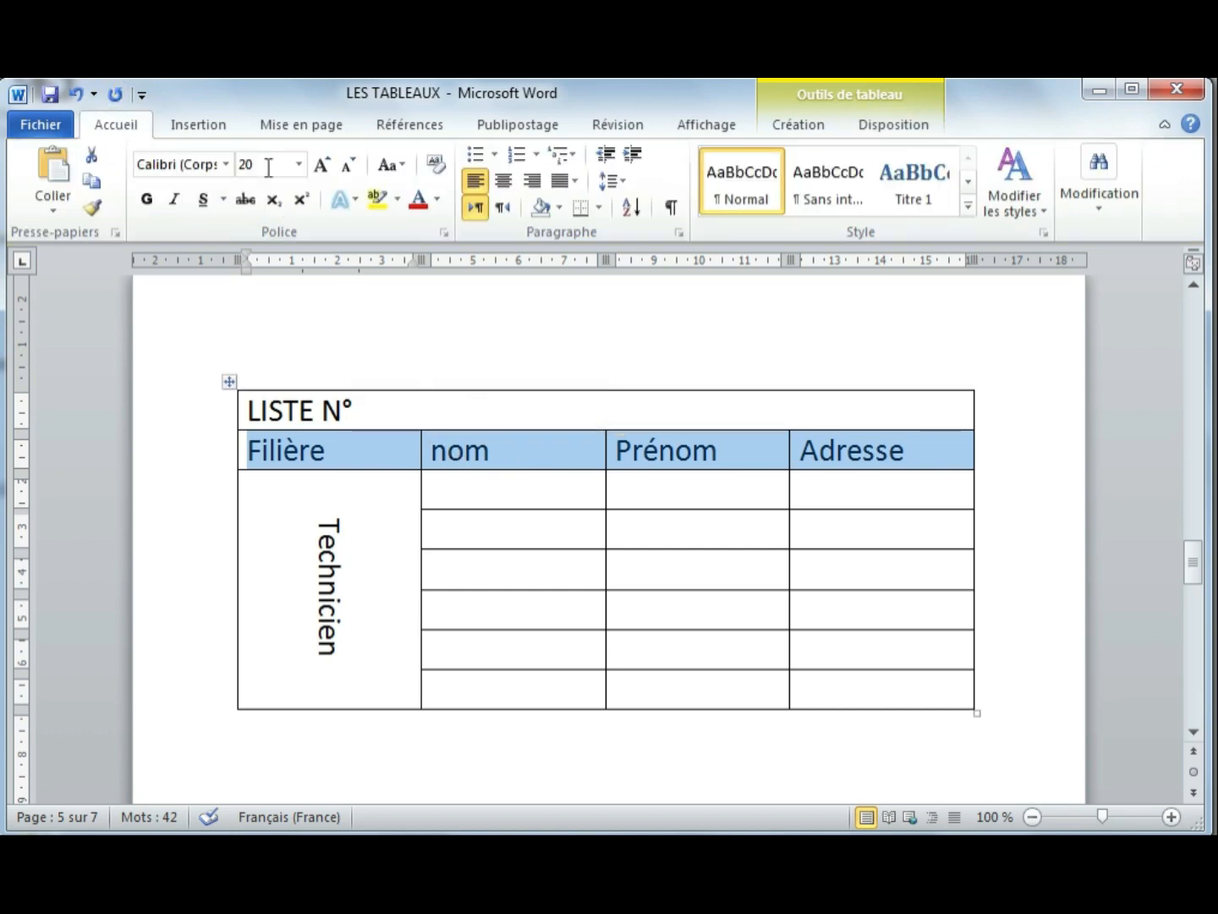
{"action": "left_click", "coordinate": [437, 201]}
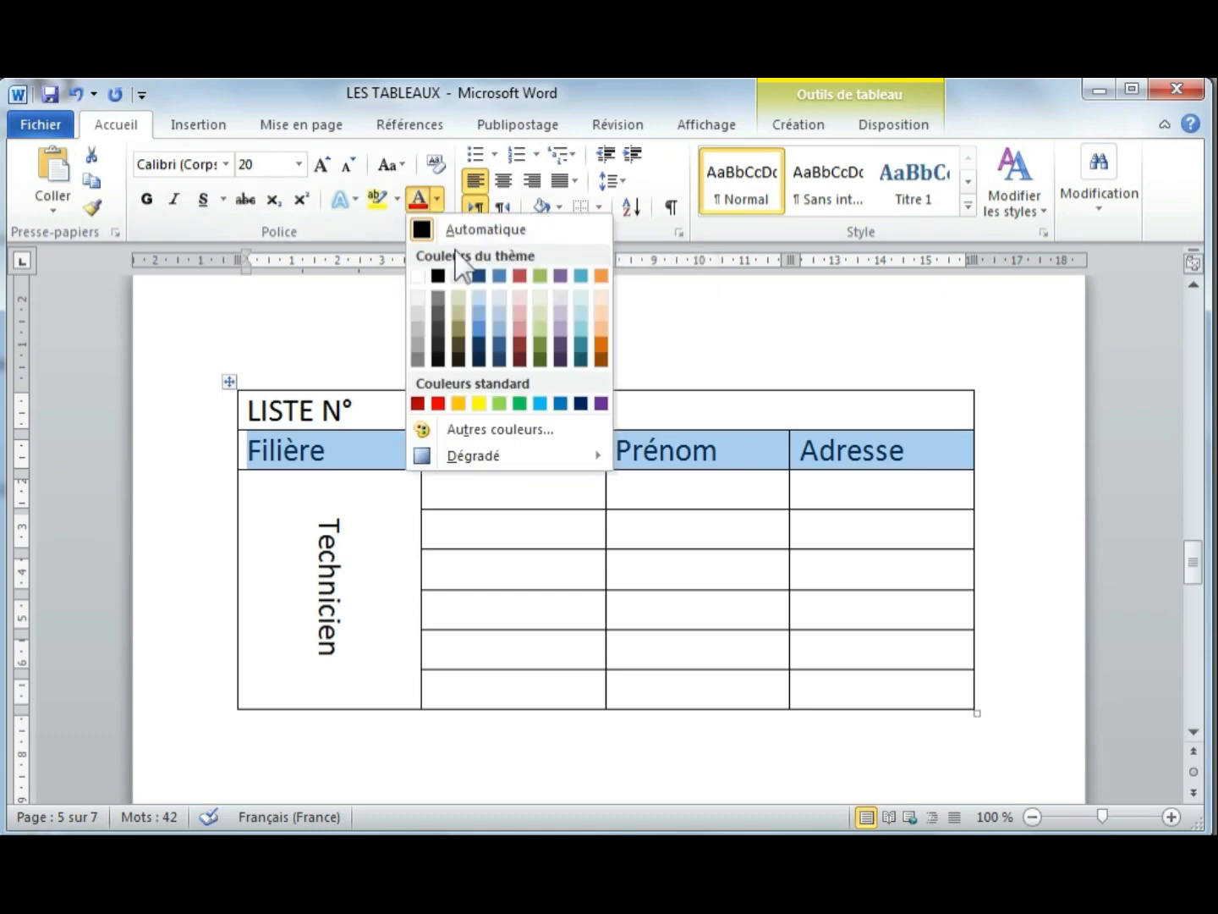
{"action": "left_click", "coordinate": [499, 401]}
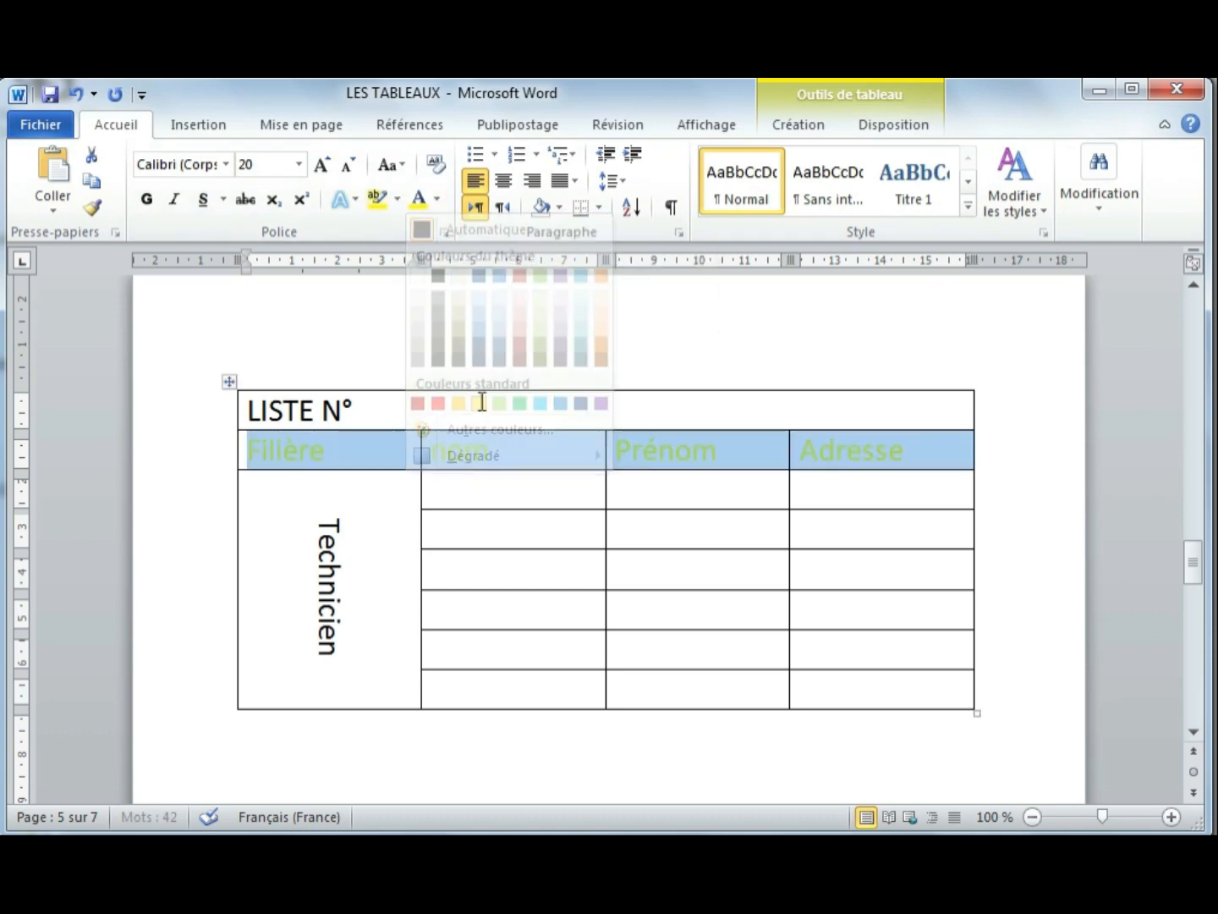
{"action": "left_click", "coordinate": [508, 182]}
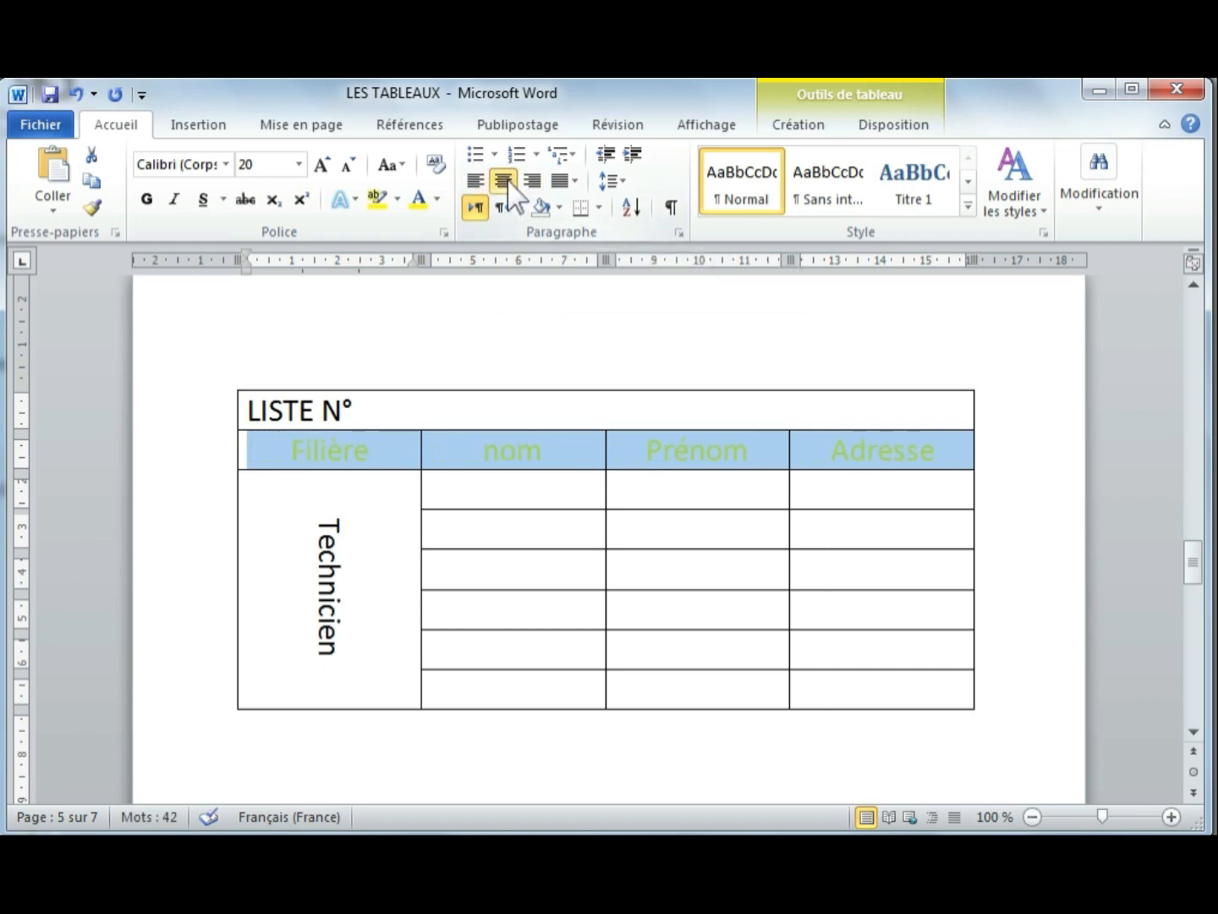
{"action": "left_click", "coordinate": [148, 201]}
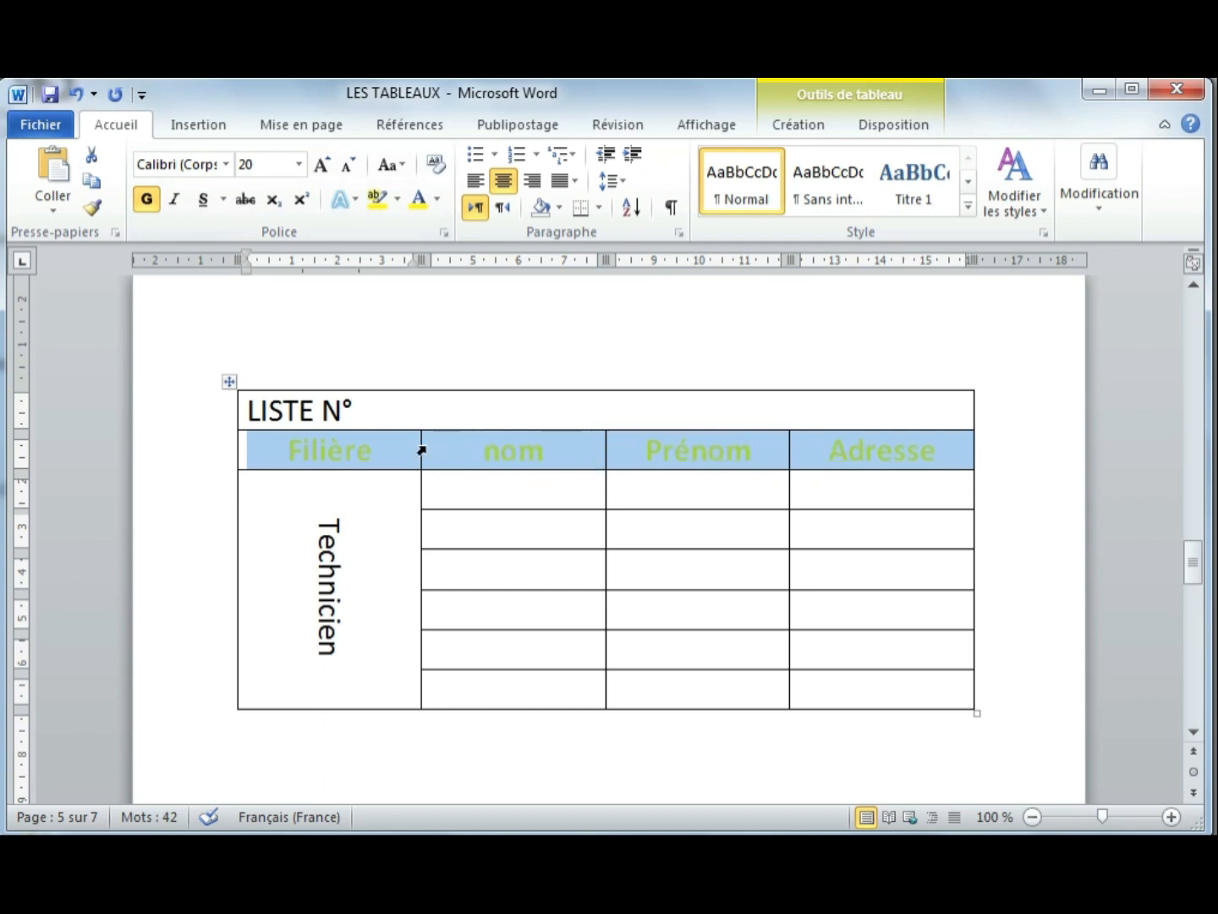
- Fill the four heading cells in the new table's second row with dark blue background shading
{"action": "right_click", "coordinate": [584, 461]}
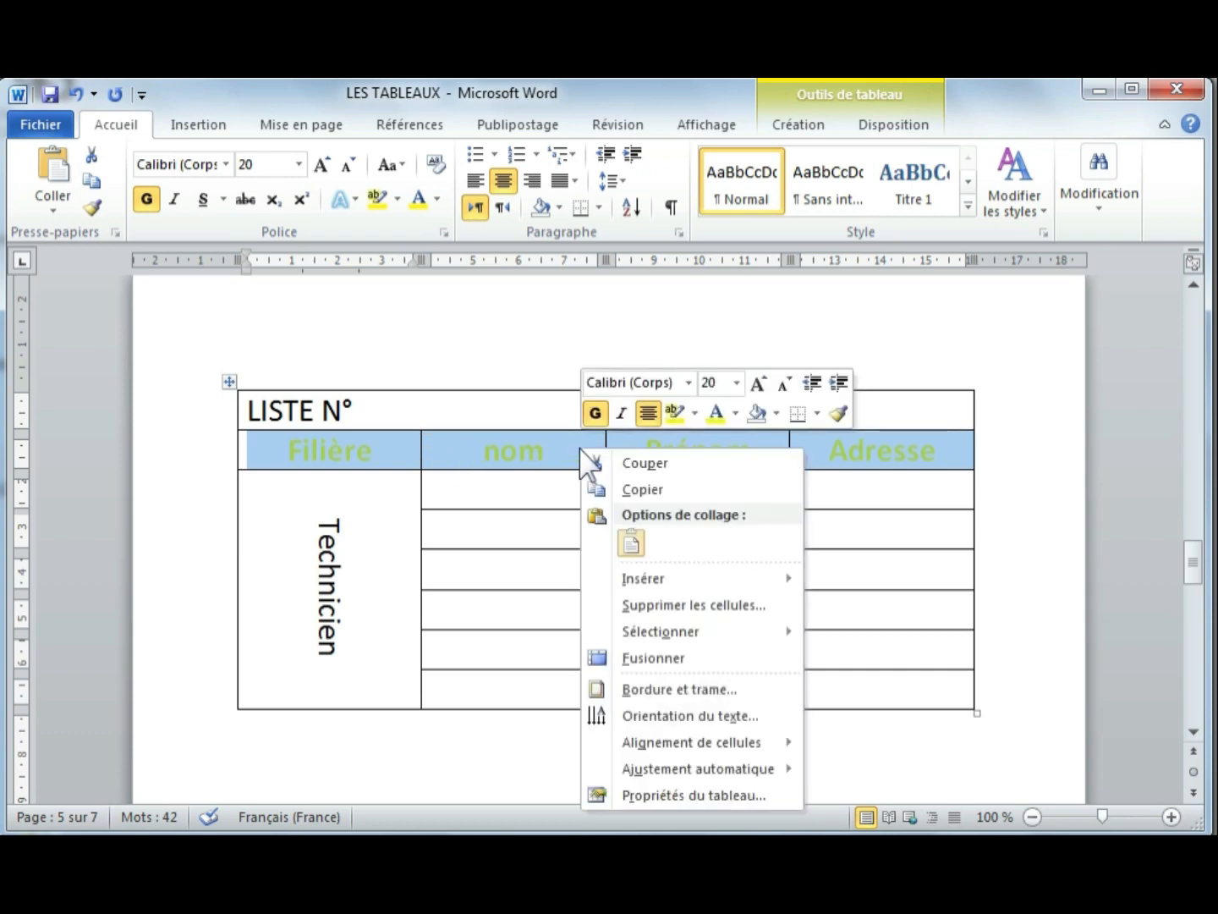
{"action": "left_click", "coordinate": [651, 688]}
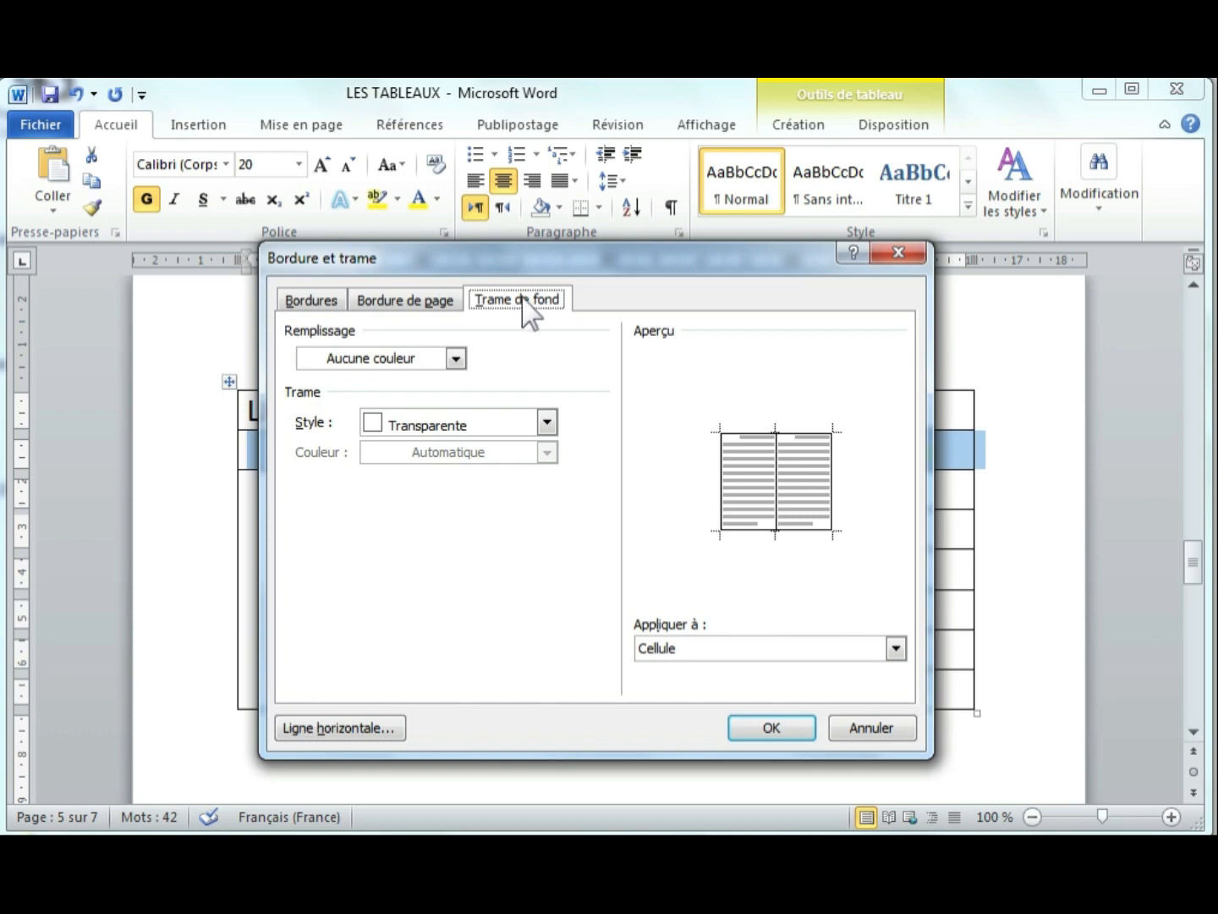
{"action": "left_click", "coordinate": [455, 361]}
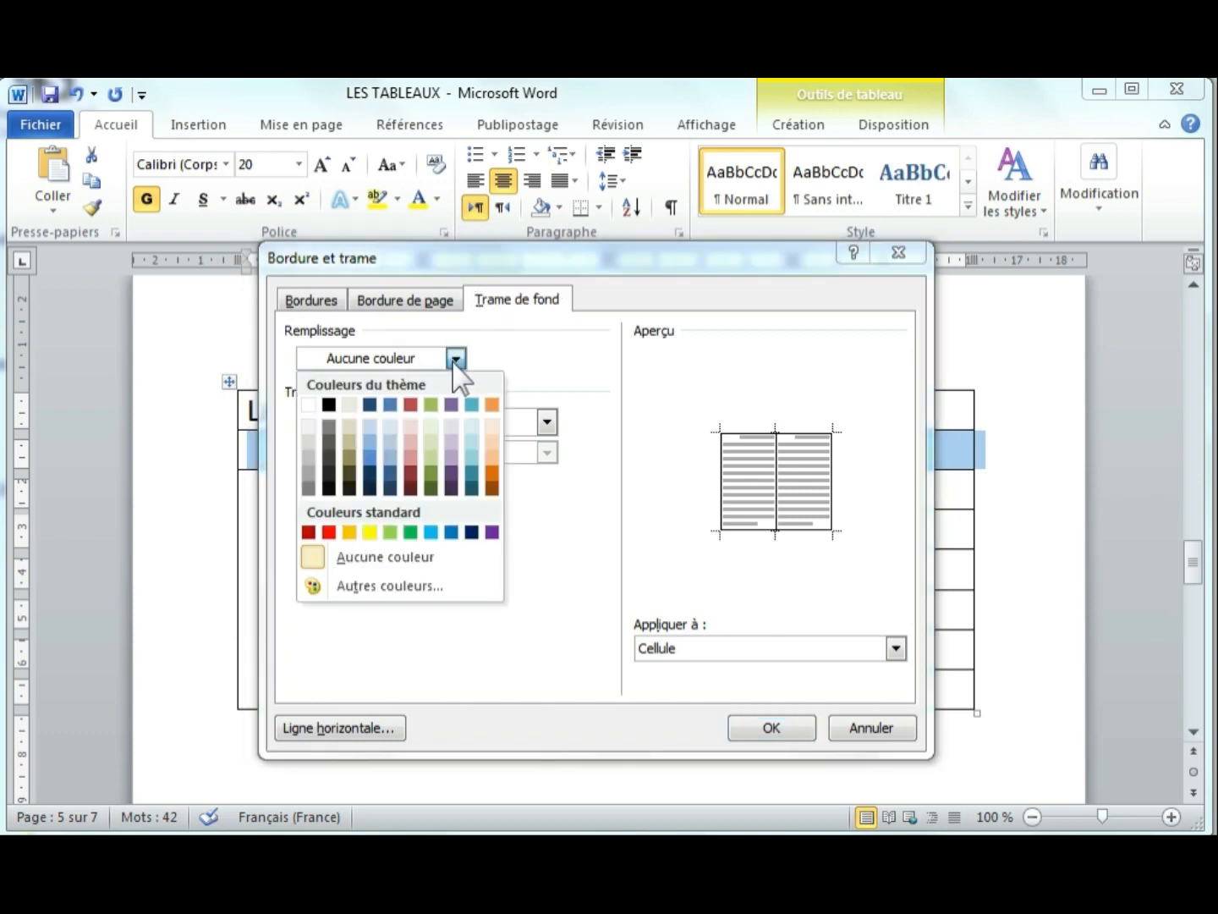
{"action": "left_click", "coordinate": [391, 474]}
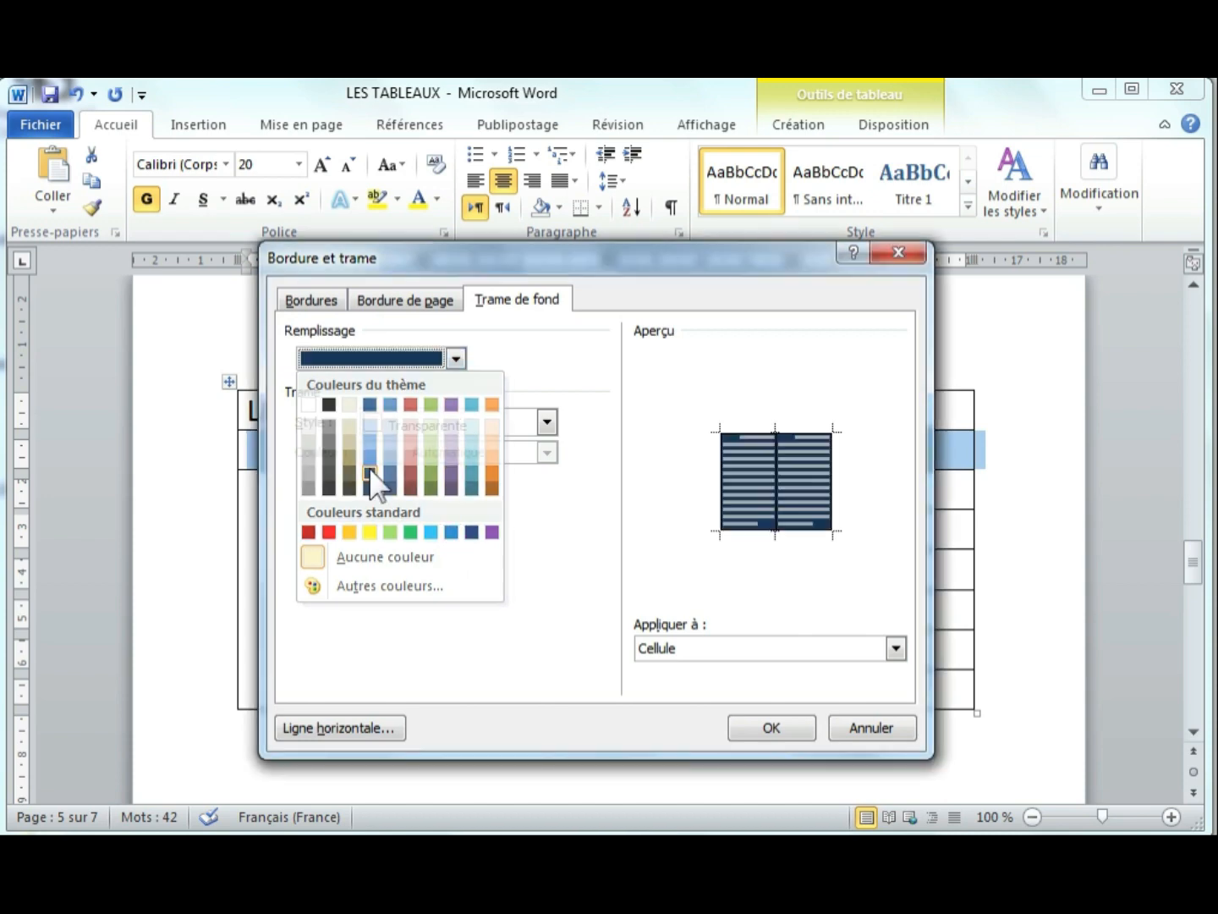
{"action": "left_click", "coordinate": [755, 728]}
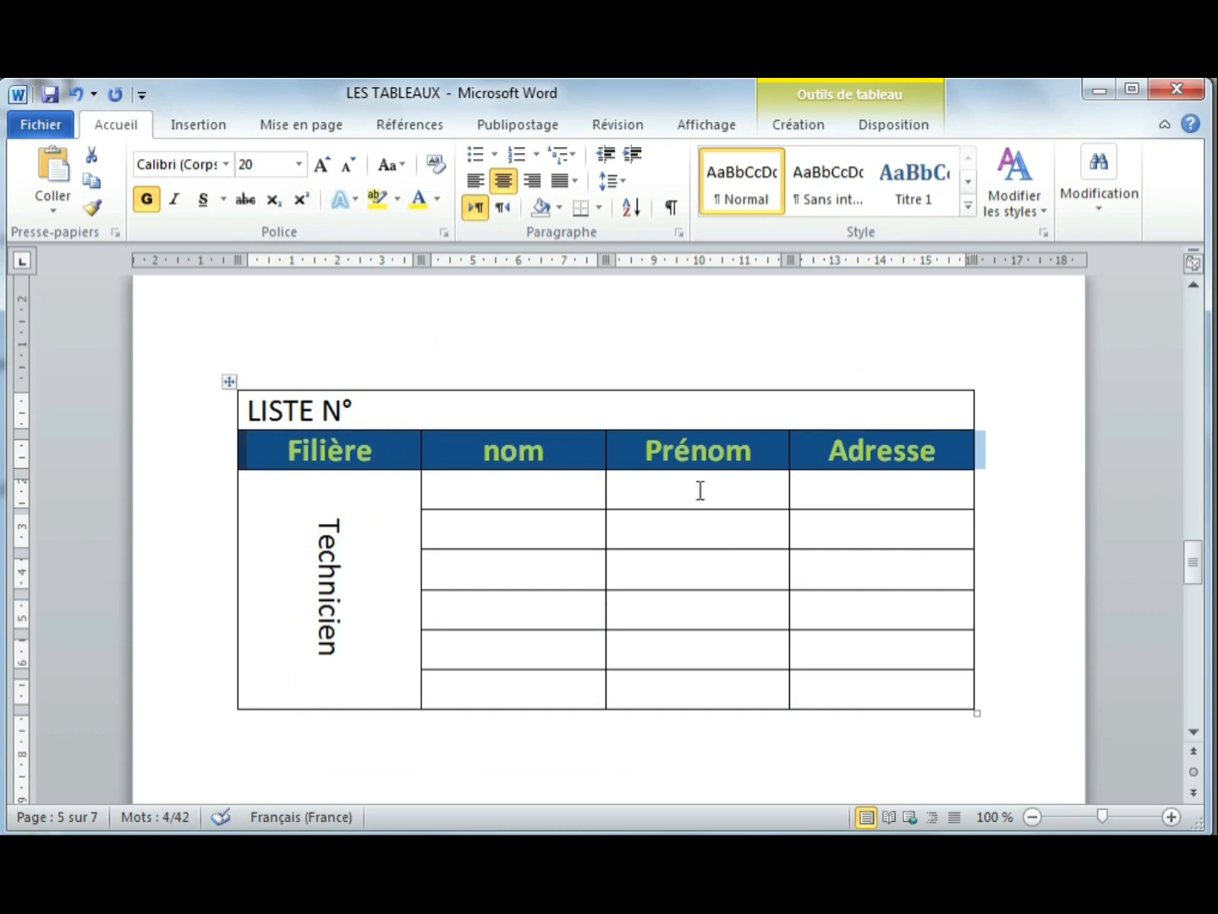
{"action": "left_click", "coordinate": [700, 492]}
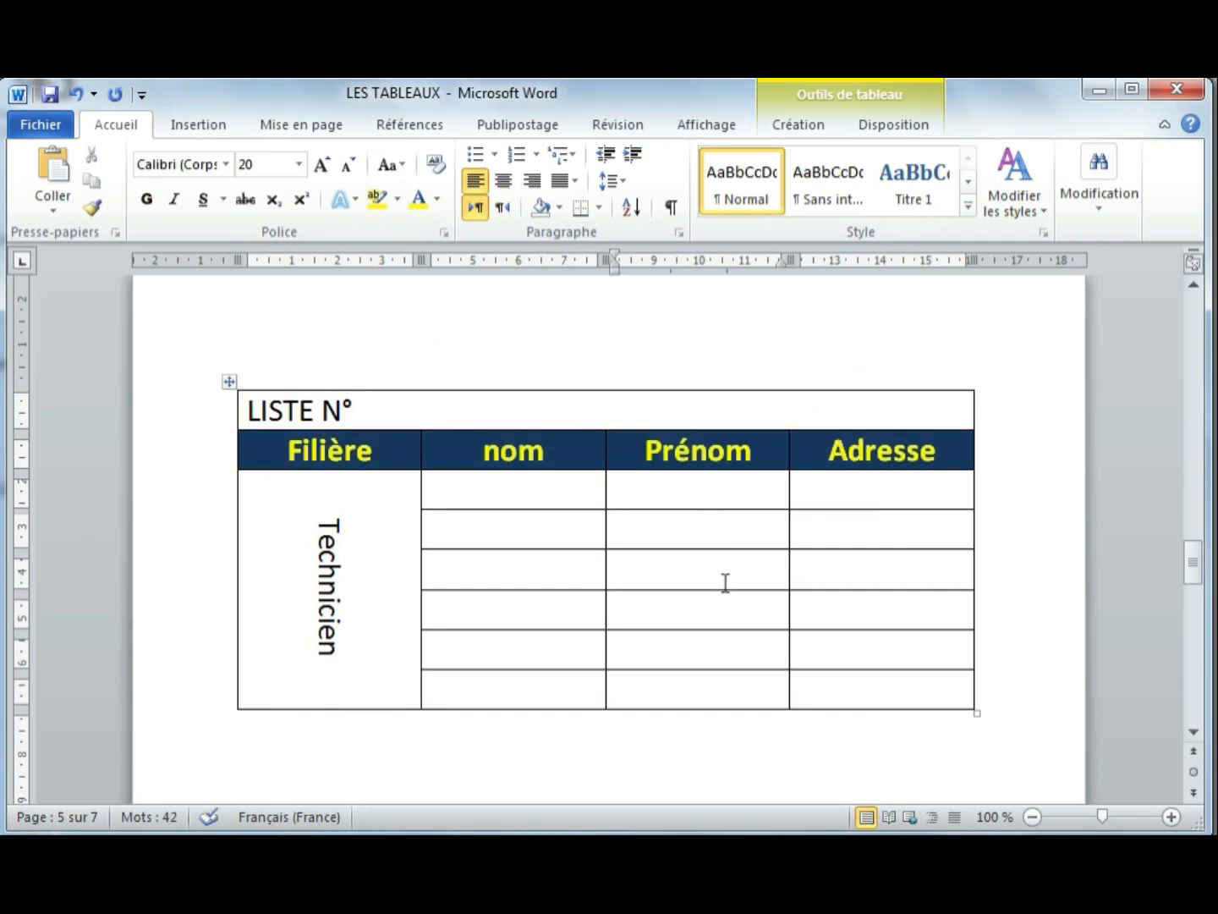
- Open the border settings for the whole new table and try the Aucune, Encadrement and Tous border types
{"action": "scroll", "coordinate": [565, 461], "scroll_direction": "up", "scroll_amount": 15}
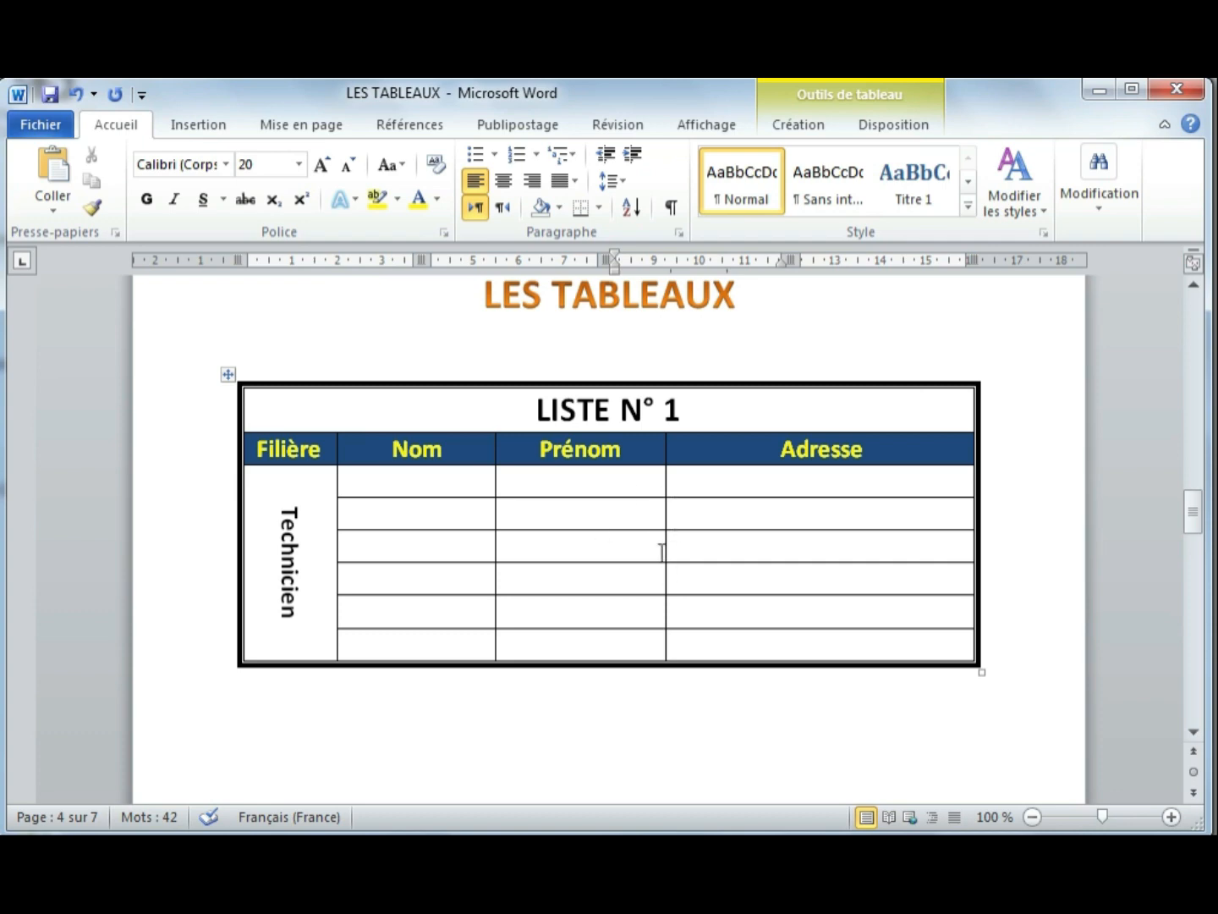
{"action": "scroll", "coordinate": [621, 524], "scroll_direction": "down", "scroll_amount": 12}
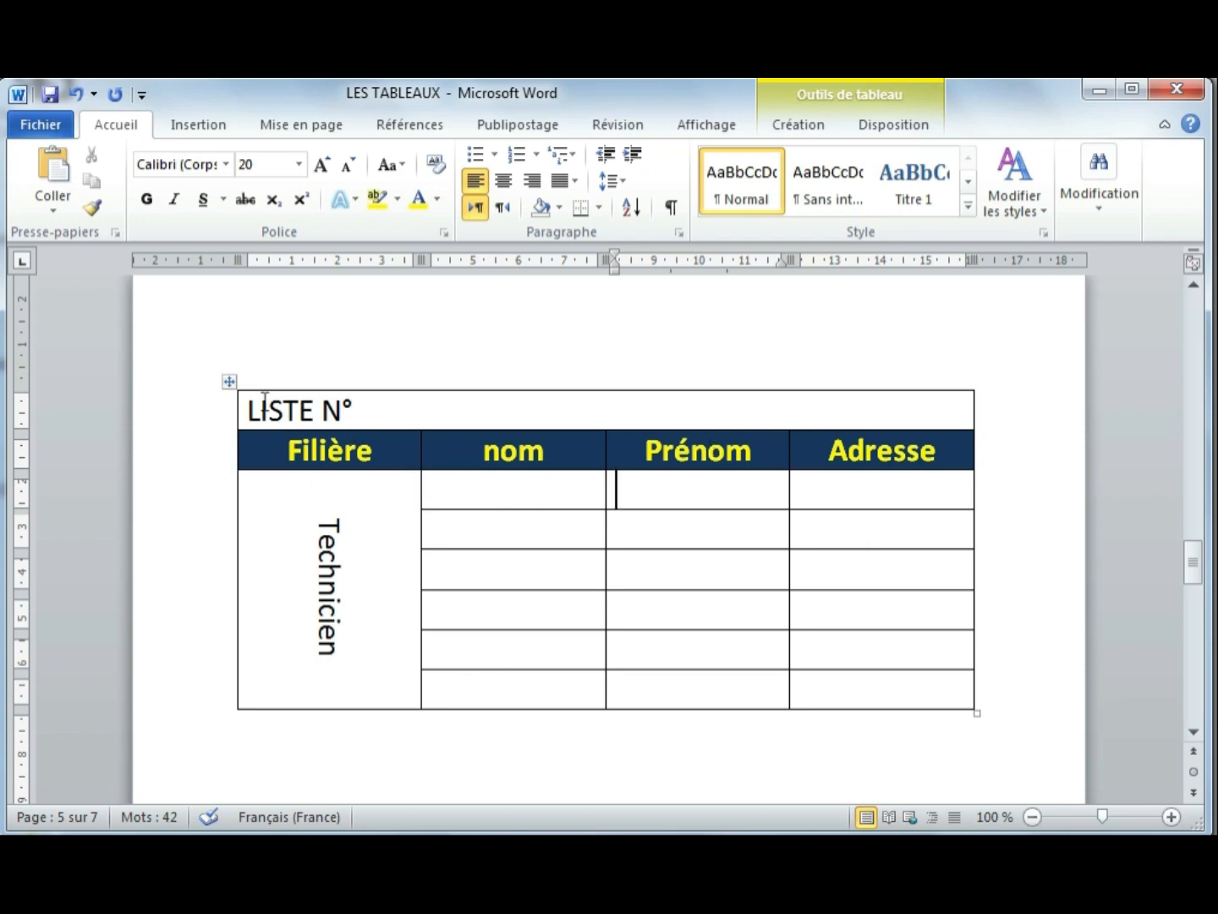
{"action": "left_click", "coordinate": [230, 382]}
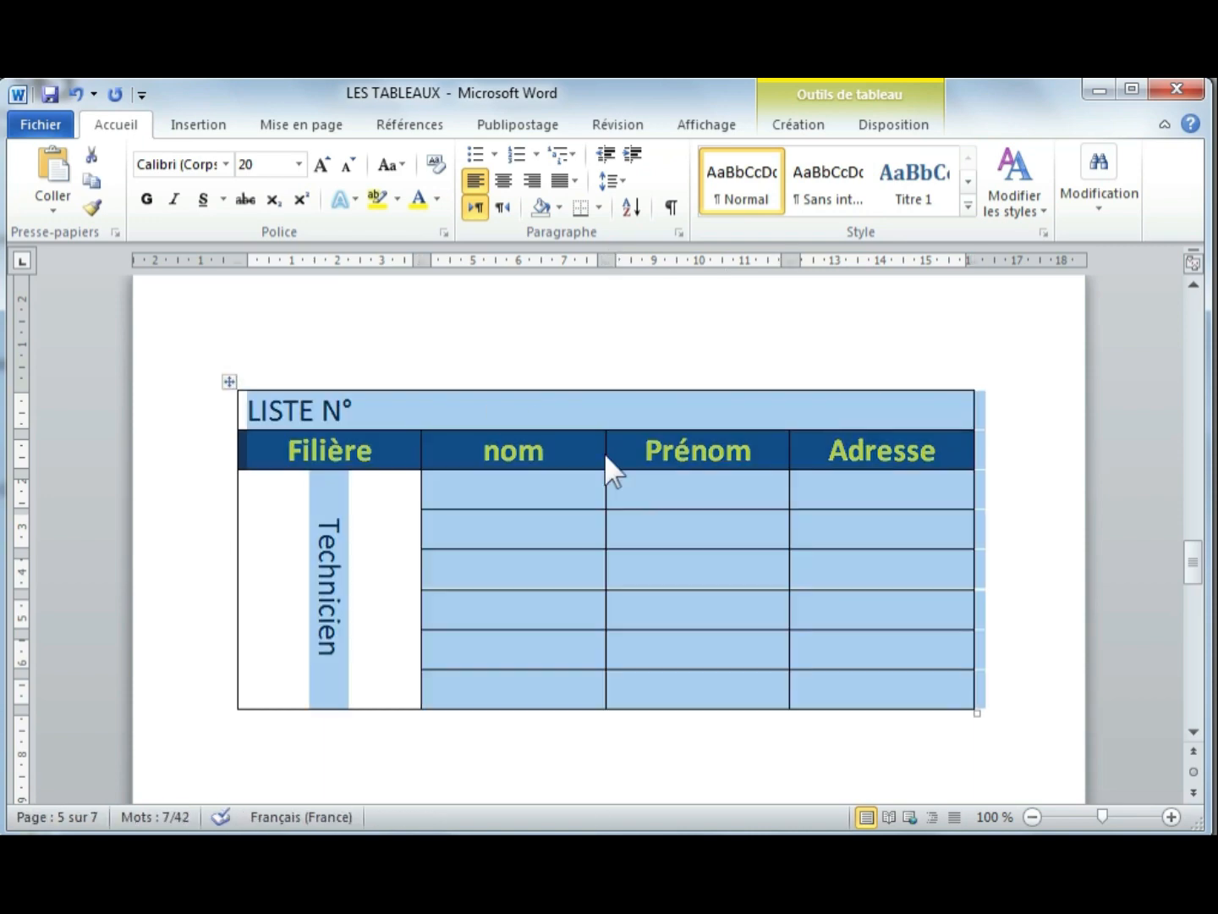
{"action": "right_click", "coordinate": [648, 531]}
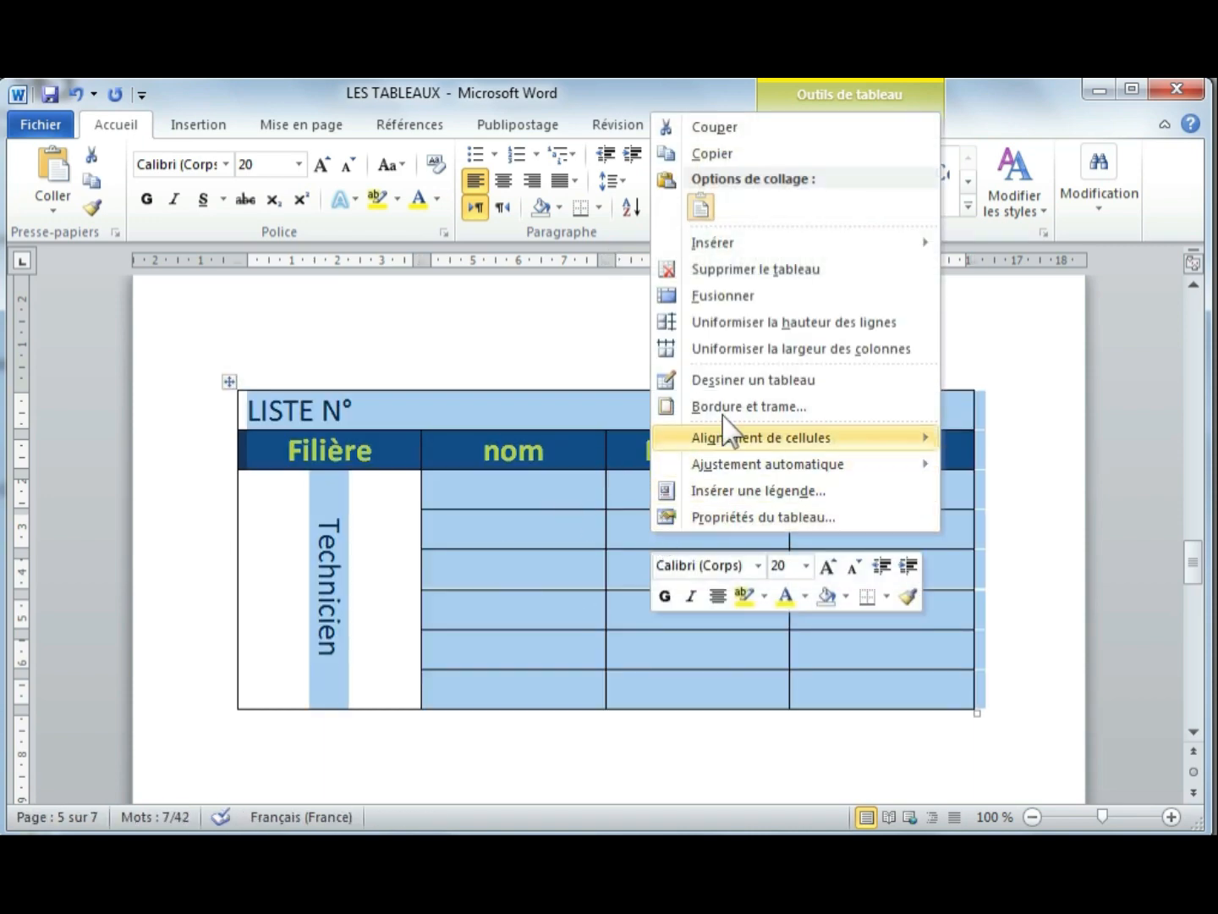
{"action": "left_click", "coordinate": [748, 407]}
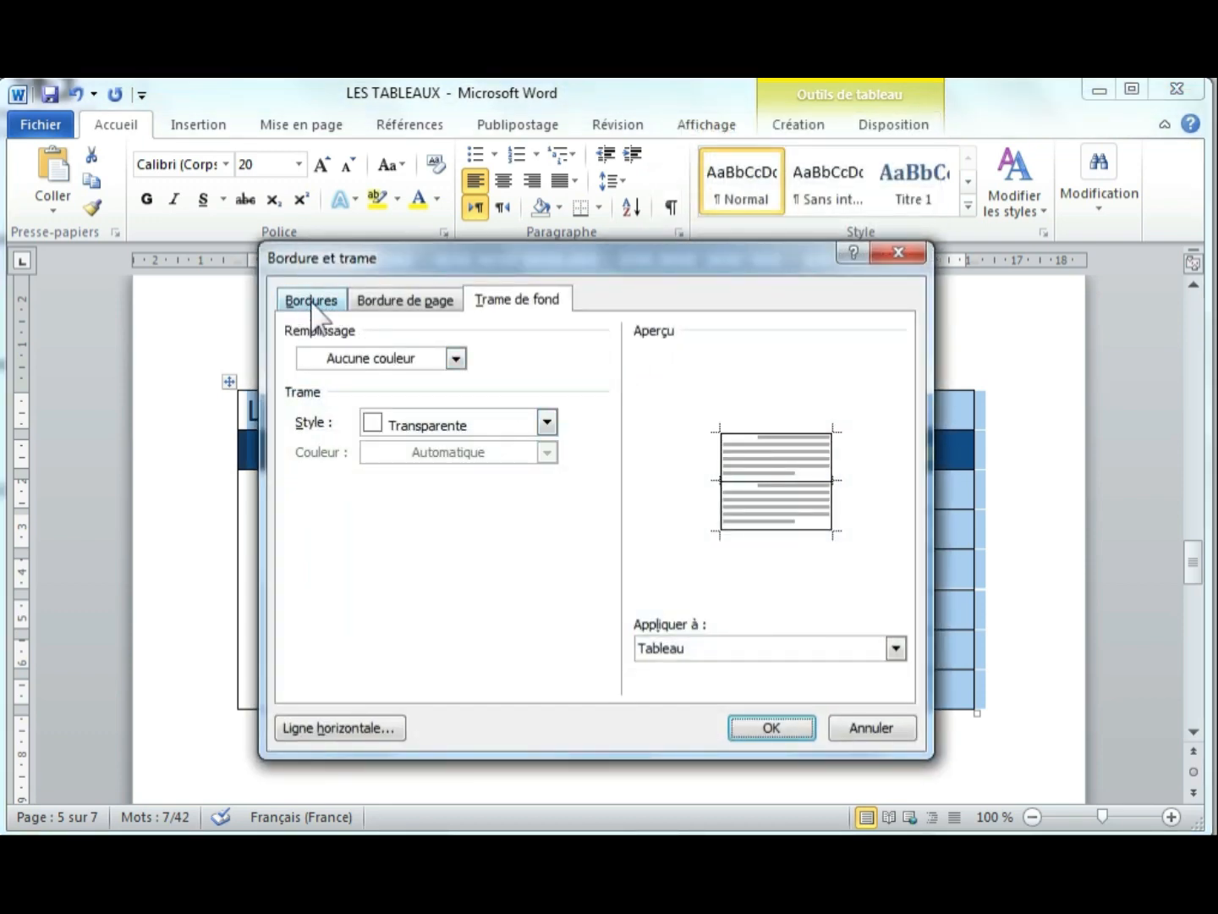
{"action": "left_click", "coordinate": [311, 300]}
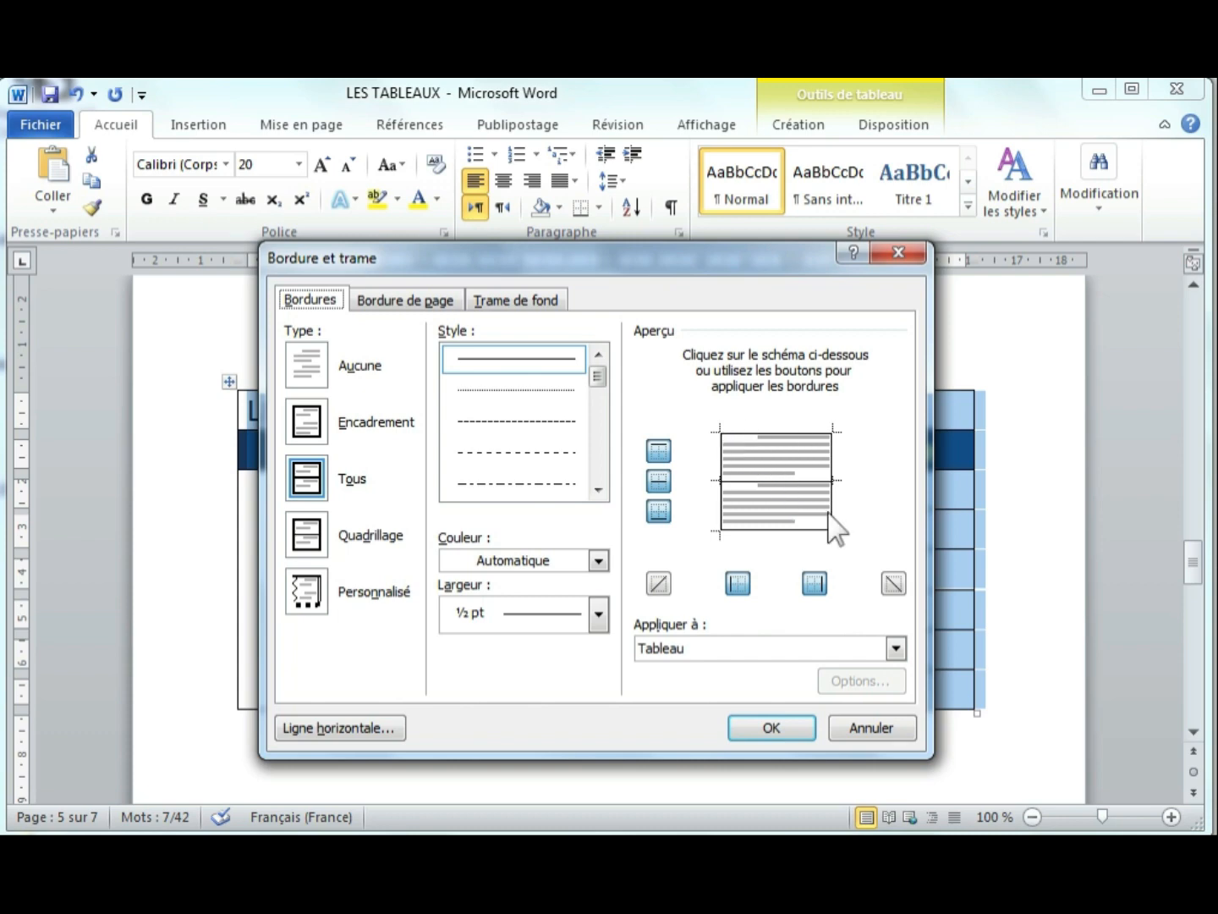
{"action": "left_click_drag", "start_coordinate": [684, 271], "coordinate": [583, 278]}
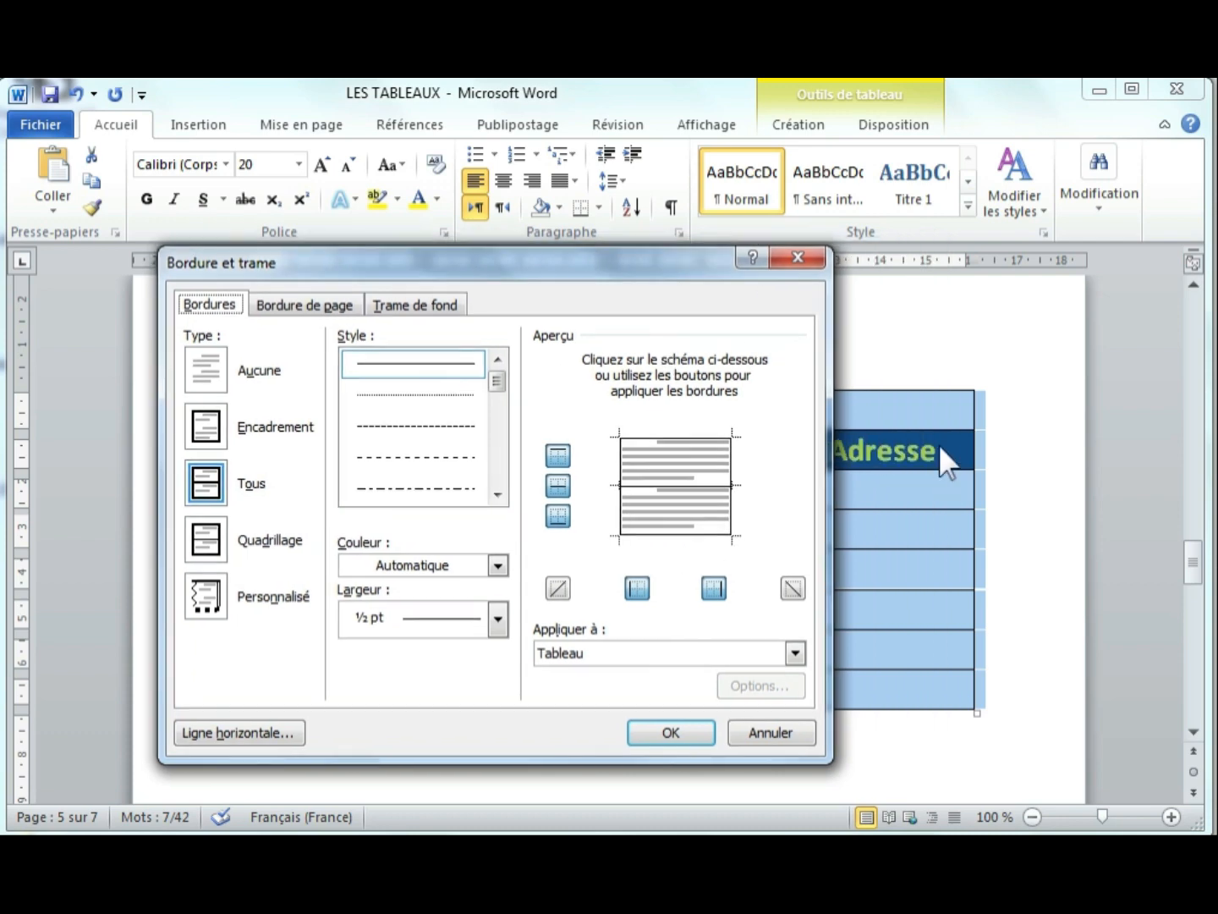
{"action": "left_click", "coordinate": [209, 369]}
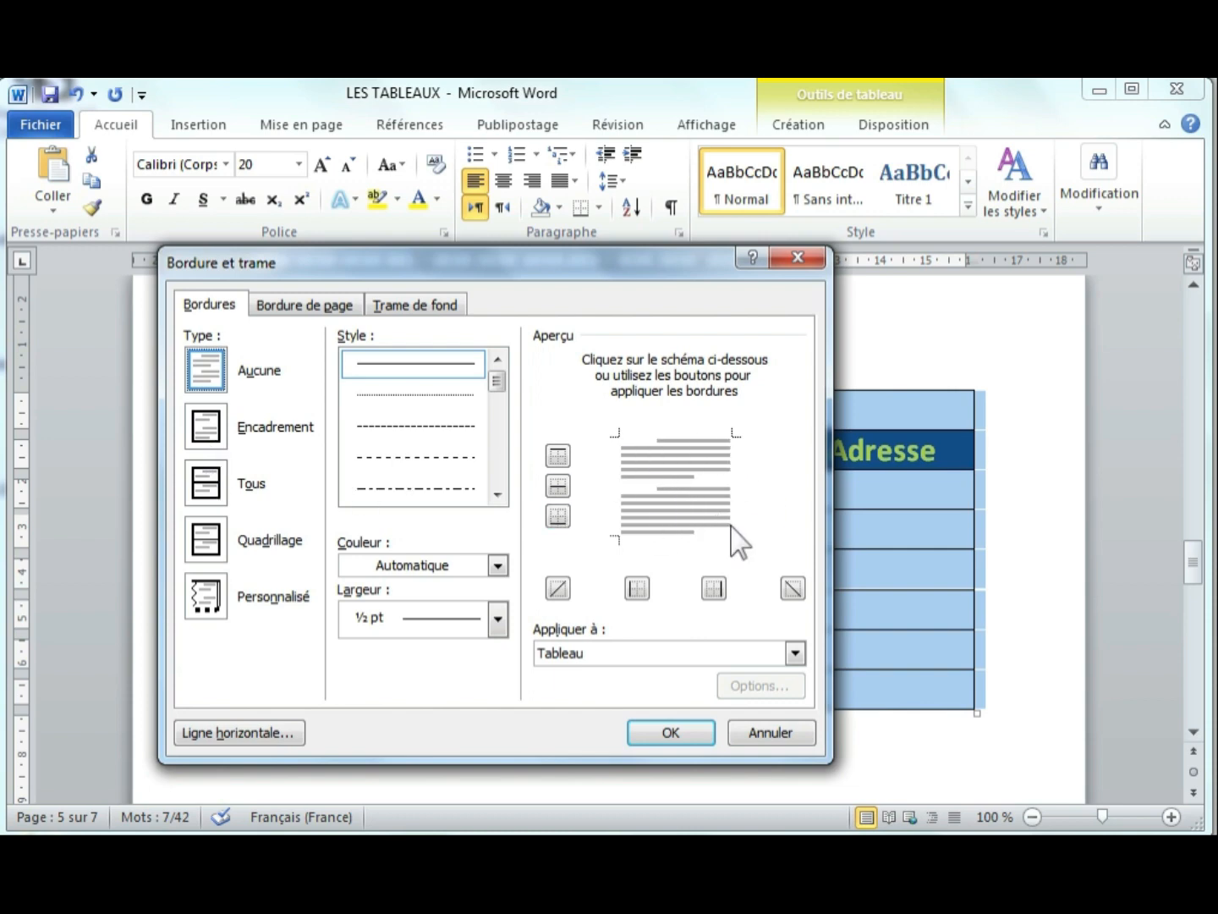
{"action": "left_click", "coordinate": [210, 416]}
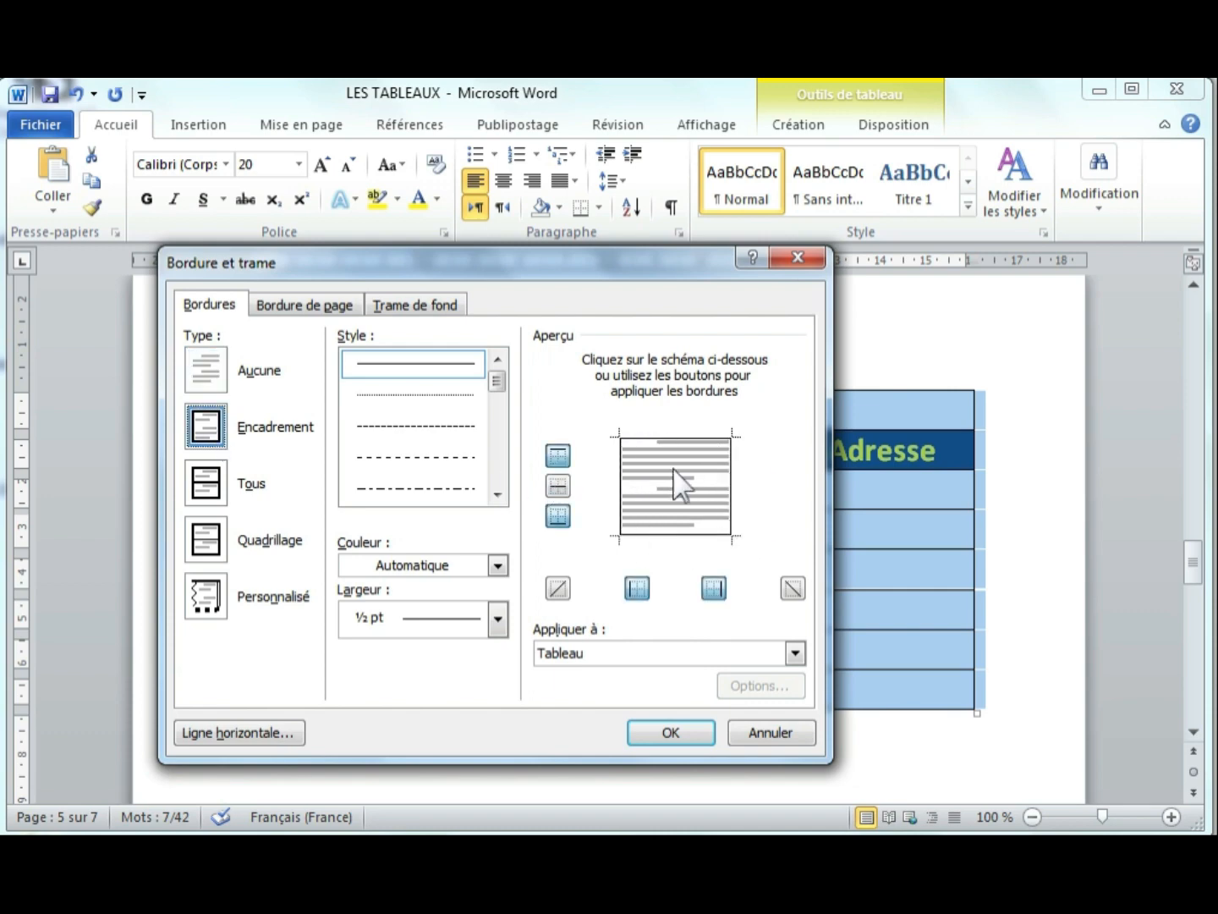
{"action": "left_click", "coordinate": [206, 490]}
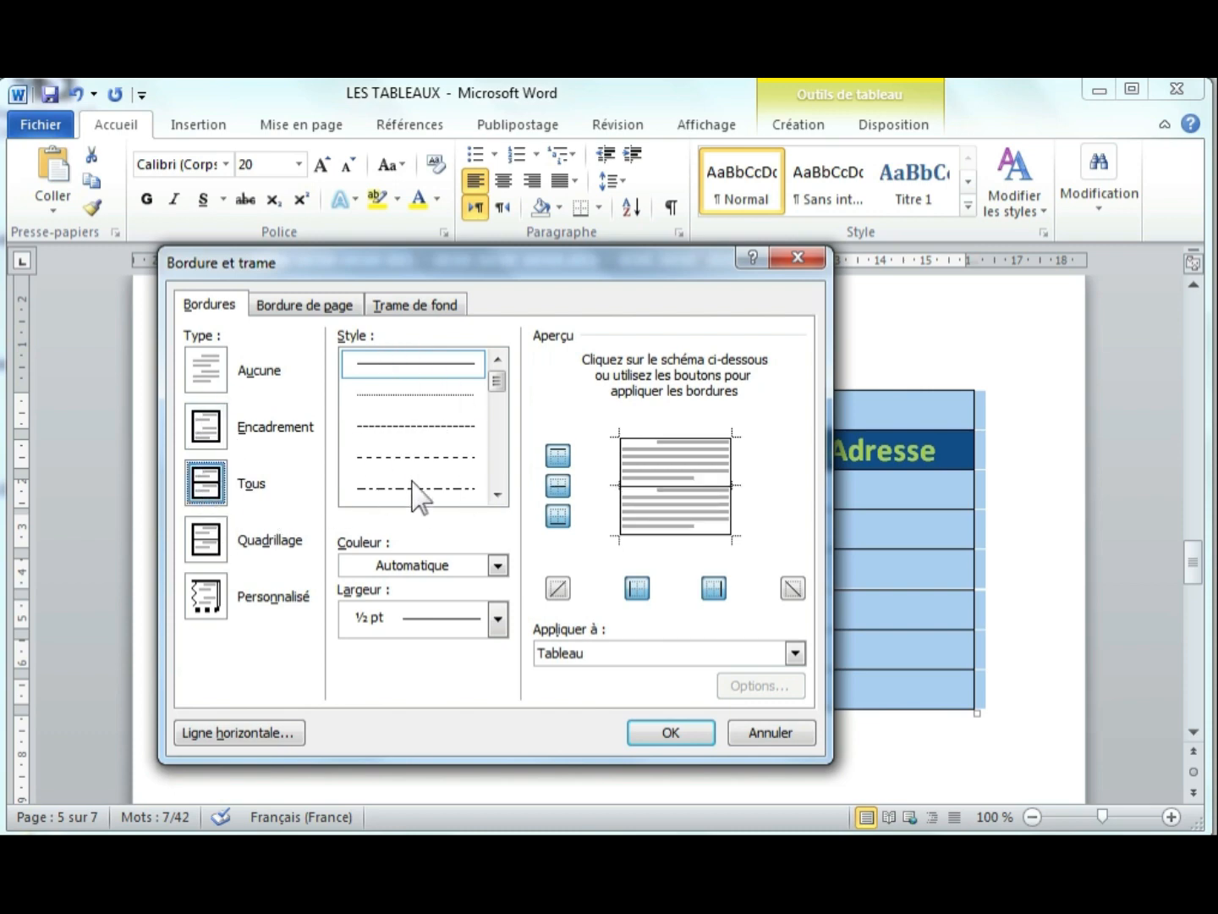
- Apply a Quadrillage border to the whole table using the 3 pt thick-and-thin line style for its outer frame
{"action": "left_click", "coordinate": [498, 495]}
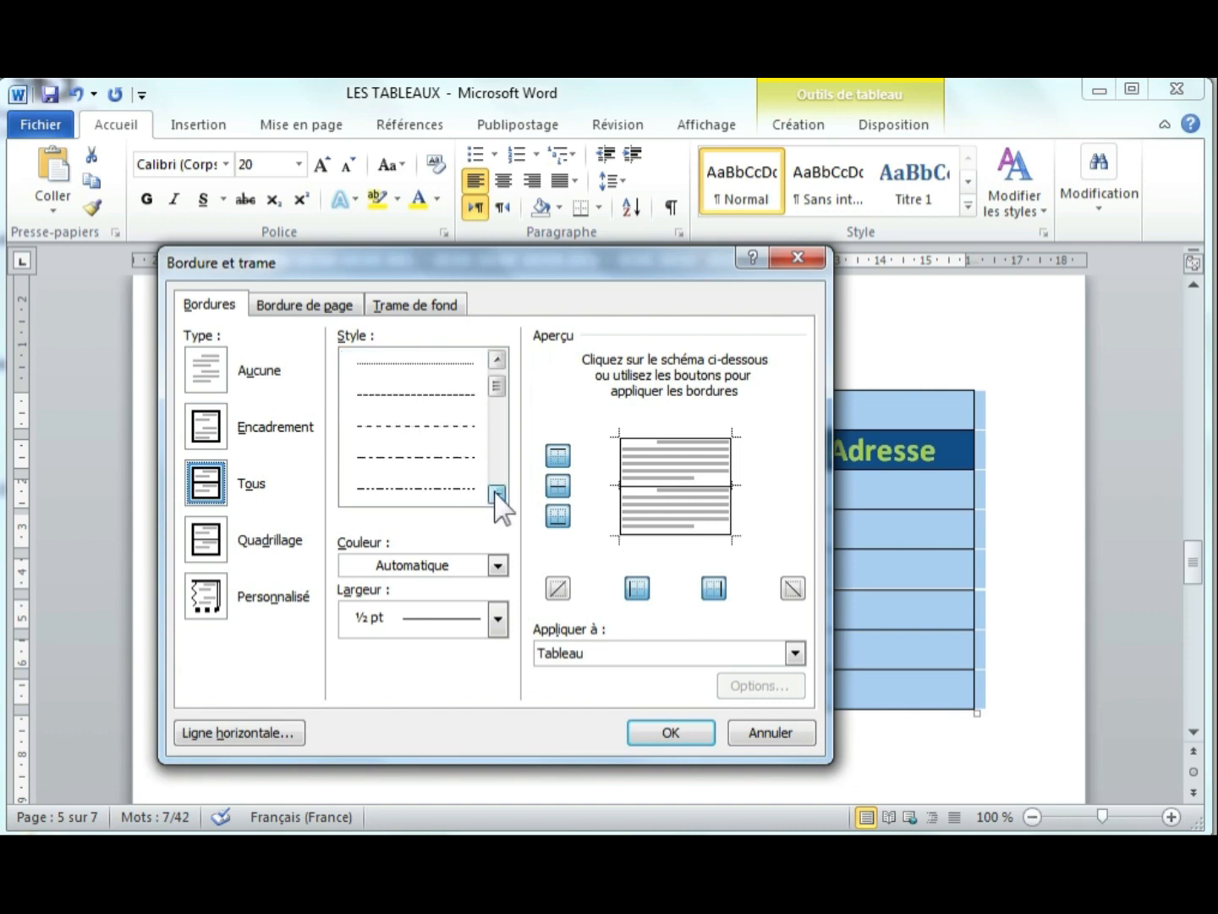
{"action": "left_click", "coordinate": [498, 495]}
{"action": "left_click", "coordinate": [497, 495]}
{"action": "left_click", "coordinate": [498, 494]}
{"action": "left_click", "coordinate": [429, 489]}
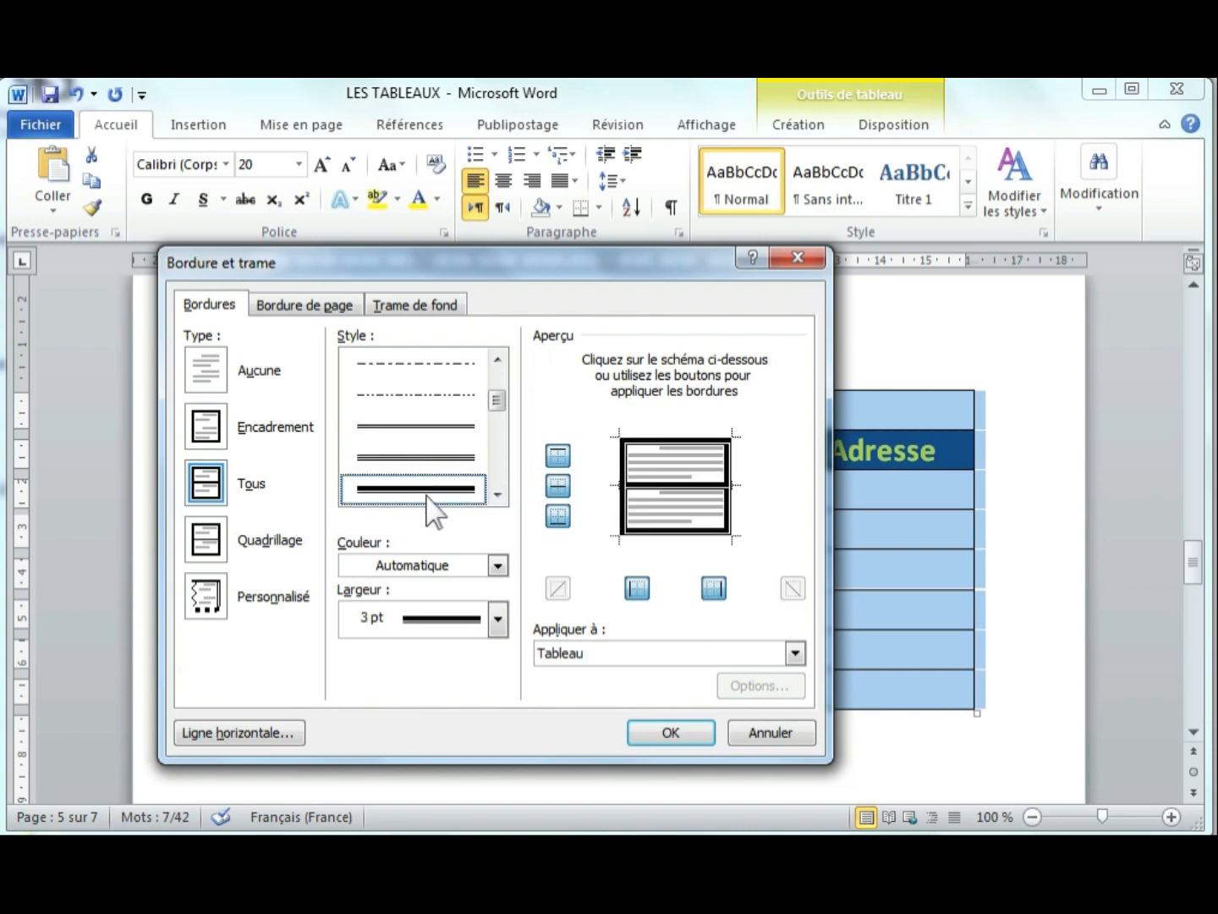
{"action": "left_click", "coordinate": [204, 478]}
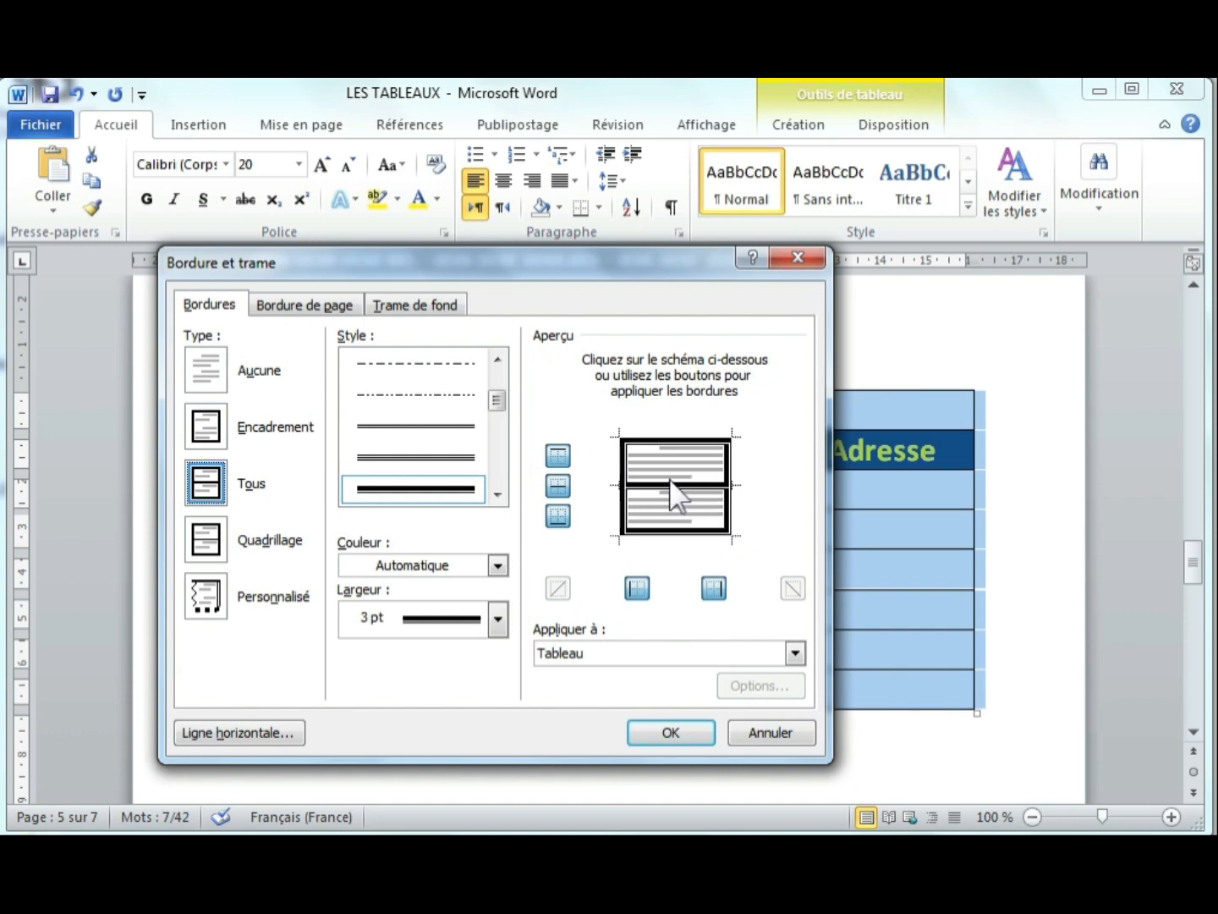
{"action": "left_click", "coordinate": [209, 546]}
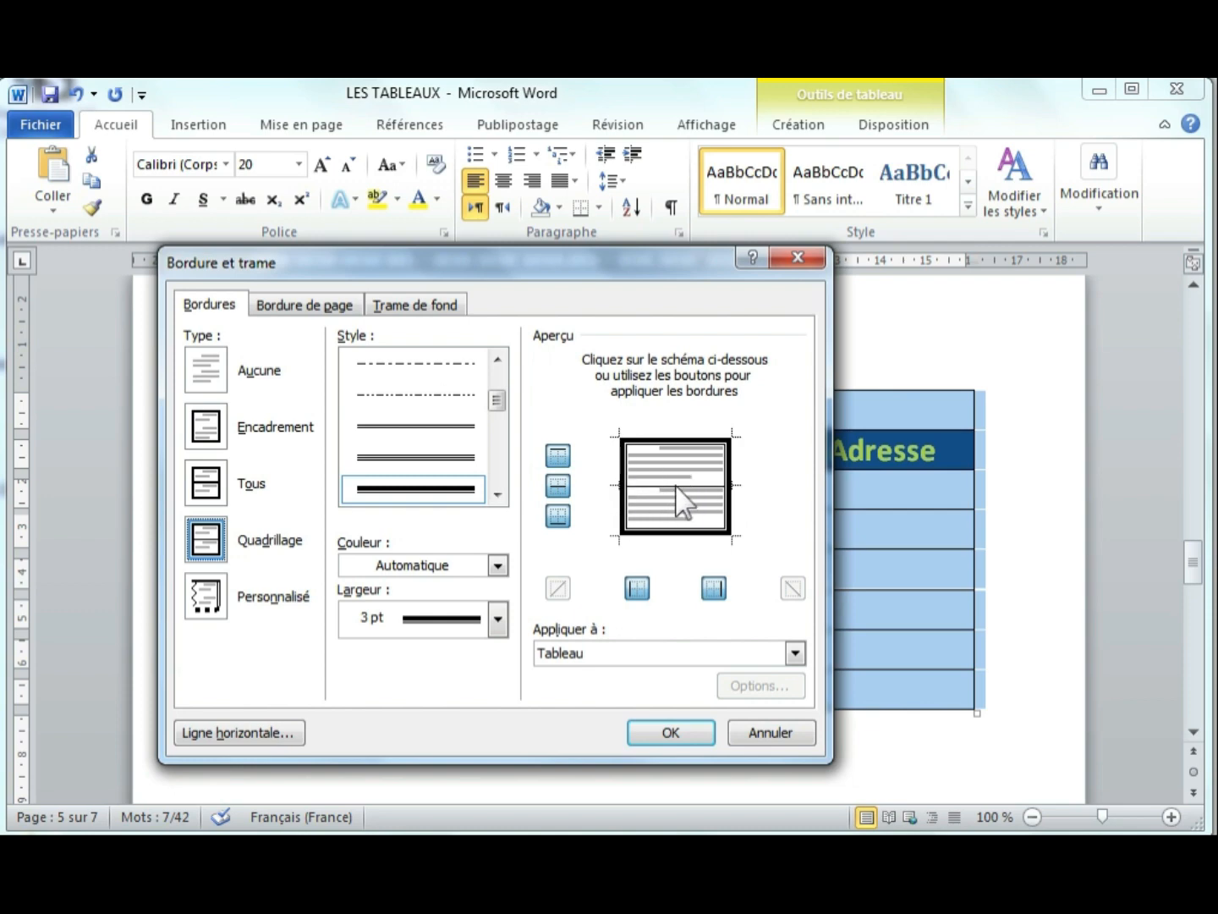
{"action": "left_click", "coordinate": [672, 733]}
{"action": "left_click", "coordinate": [696, 499]}
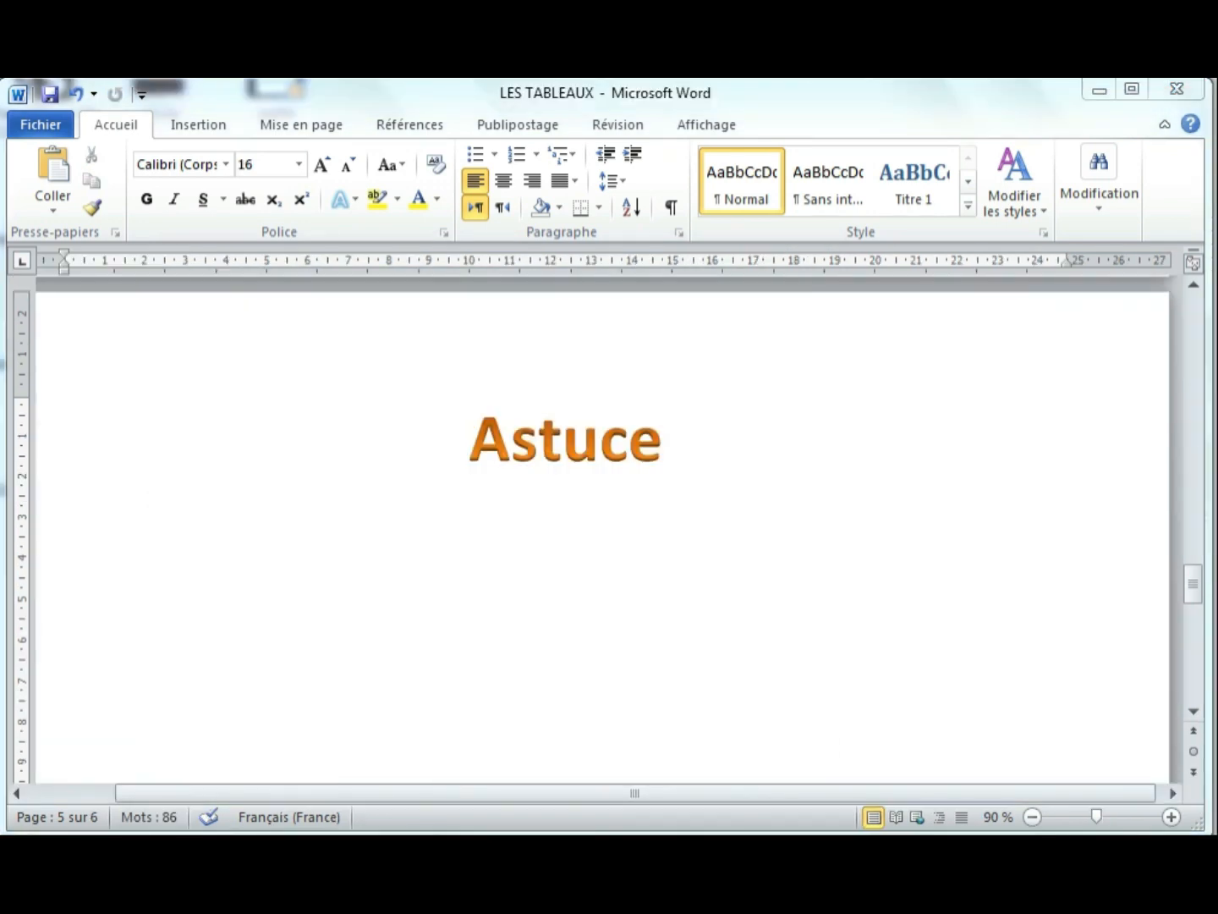
- Below the Astuce title, create a one-row, three-column table from a line of plus signs separated by tabs, making the first column narrowest
{"action": "left_click", "coordinate": [499, 560]}
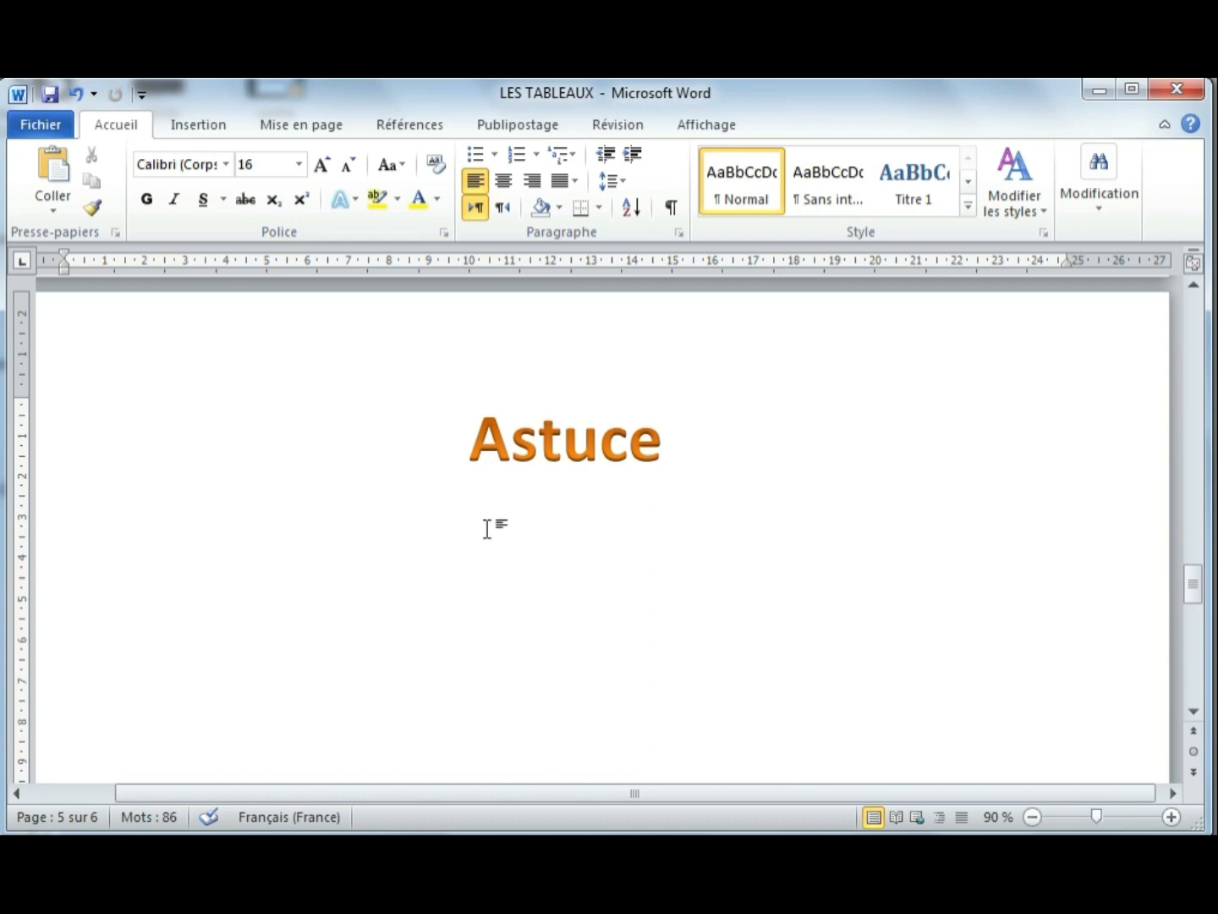
{"action": "type", "text": "+"}
{"action": "key", "text": "Tab"}
{"action": "key", "text": "Tab"}
{"action": "scroll", "coordinate": [644, 583], "scroll_direction": "down", "scroll_amount": 10}
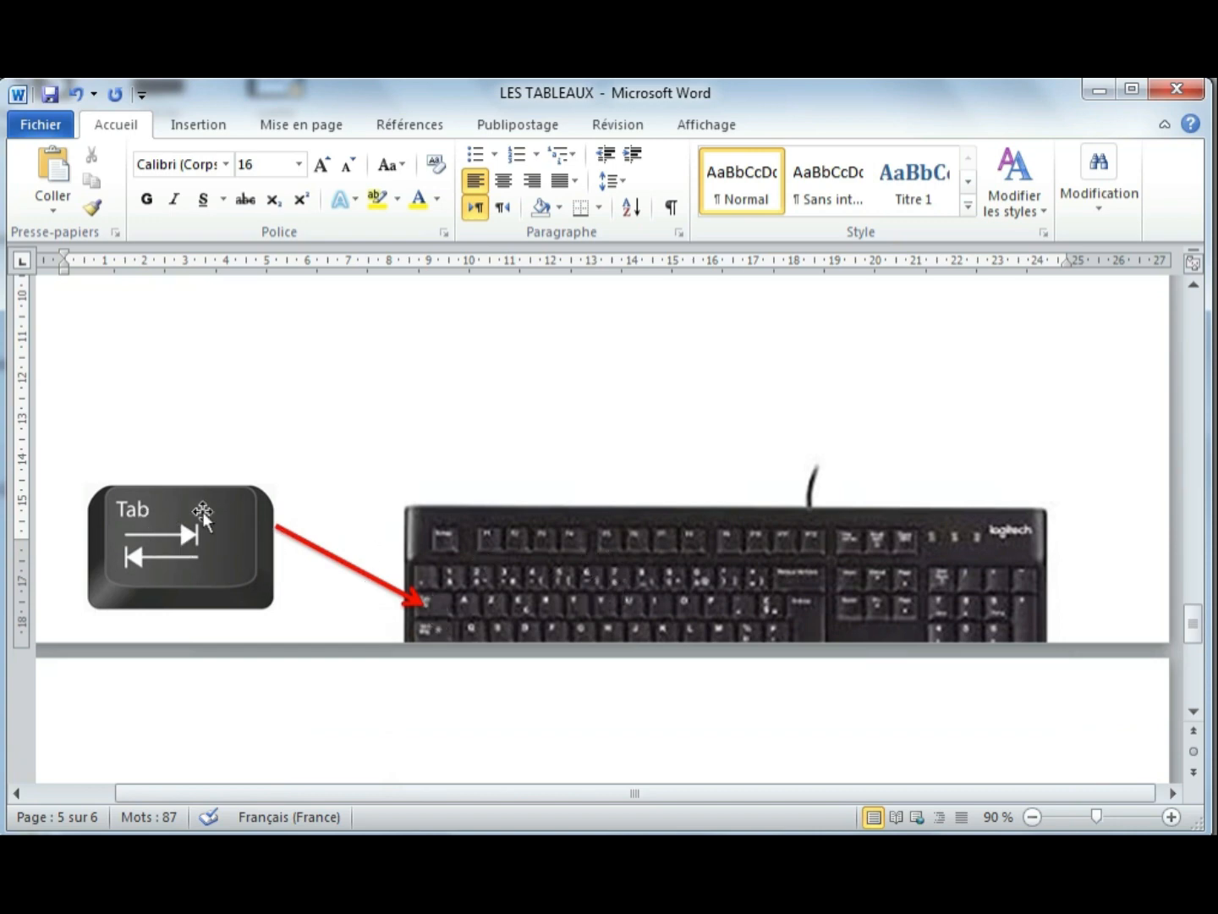
{"action": "scroll", "coordinate": [331, 533], "scroll_direction": "up", "scroll_amount": 8}
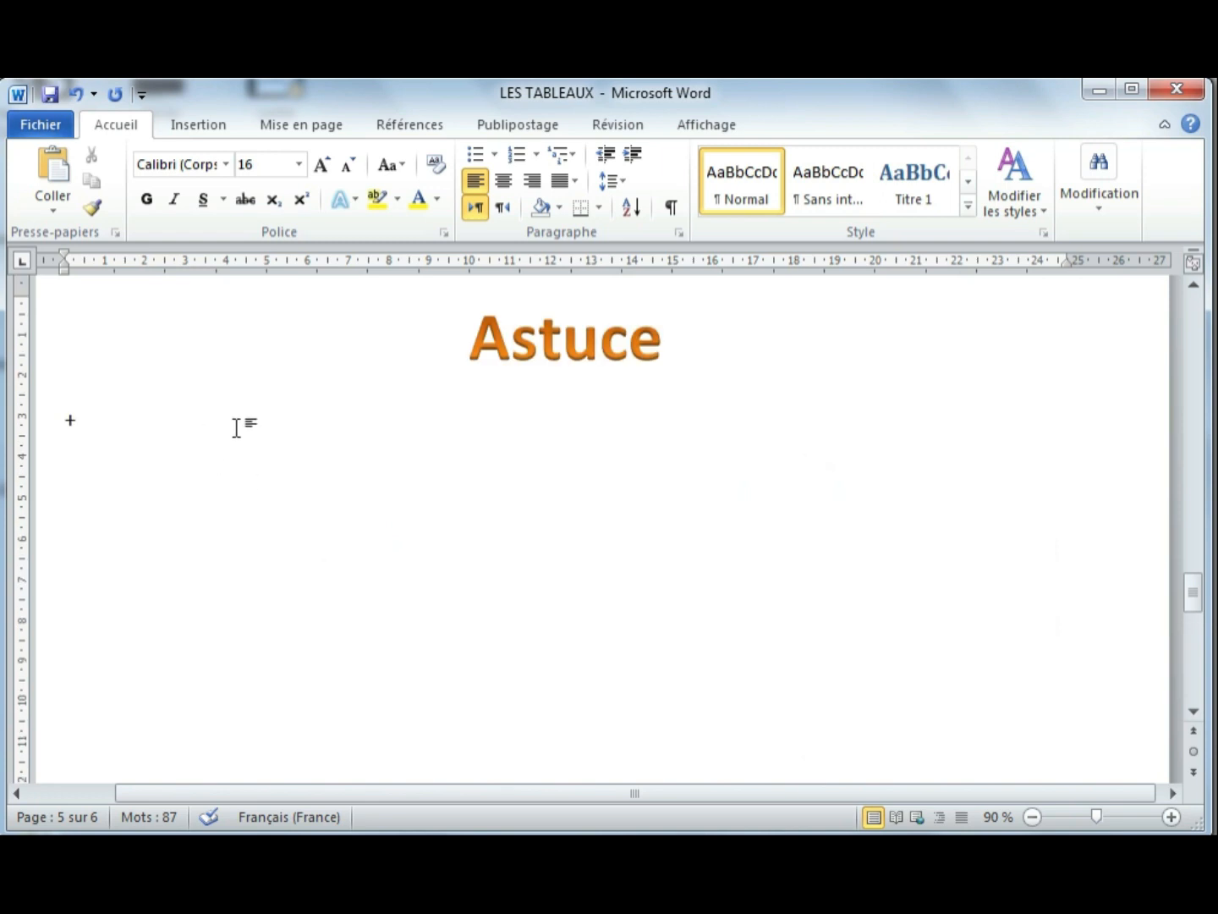
{"action": "type", "text": "+"}
{"action": "key", "text": "Tab"}
{"action": "key", "text": "Tab"}
{"action": "type", "text": "+"}
{"action": "key", "text": "Tab"}
{"action": "key", "text": "Tab"}
{"action": "type", "text": "+"}
{"action": "key", "text": "Return"}
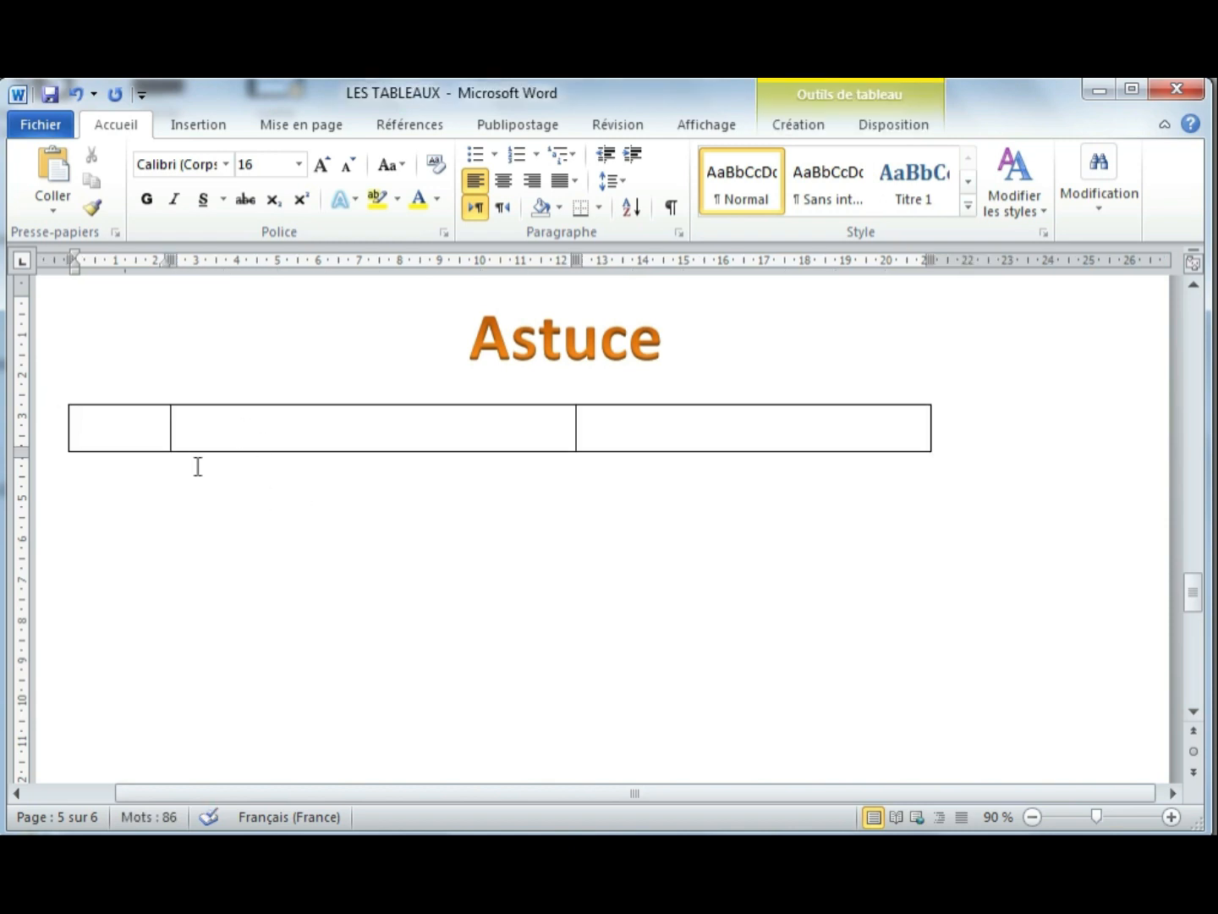
- Enter the headings N°, Nom and Prénom in the three cells of the Astuce table
{"action": "type", "text": "N°"}
{"action": "left_click", "coordinate": [185, 448]}
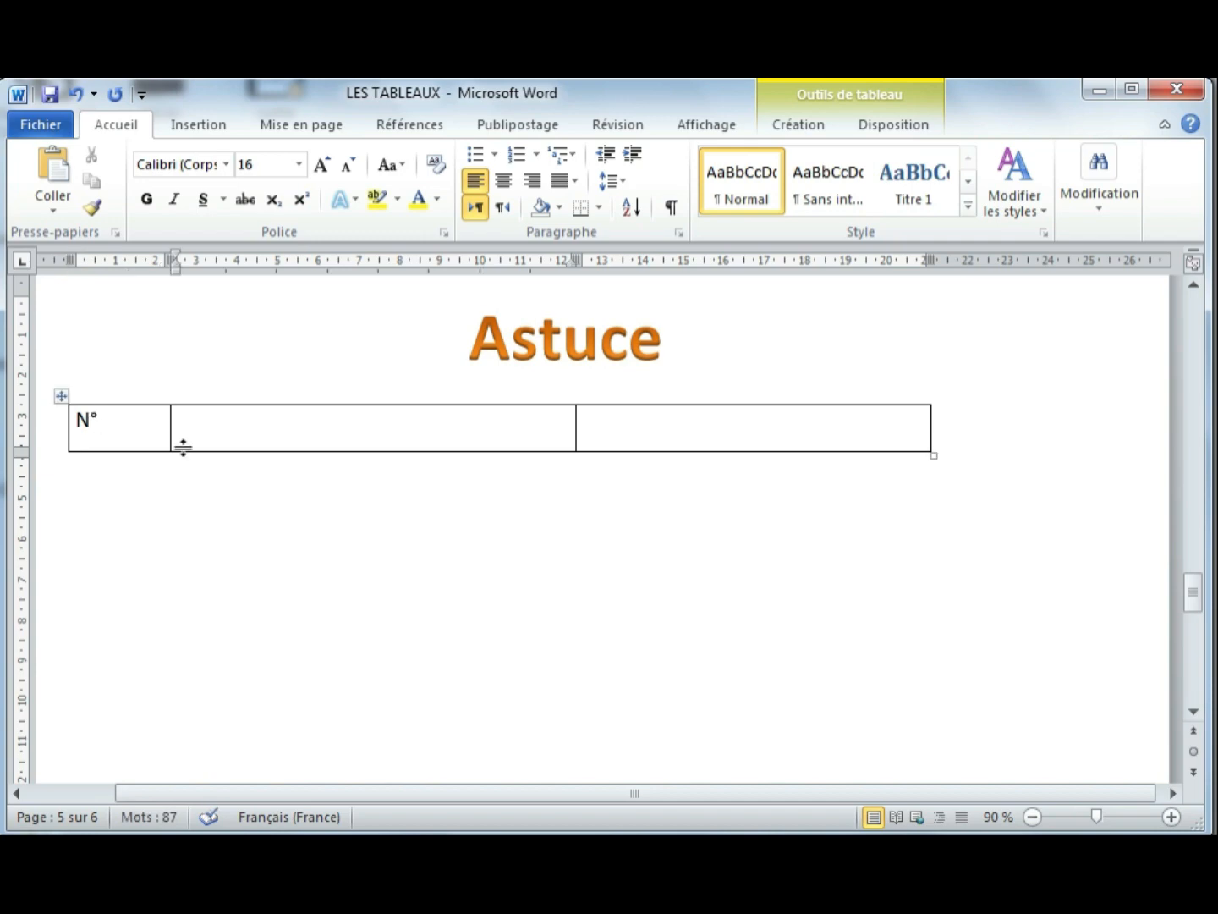
{"action": "type", "text": "Nom"}
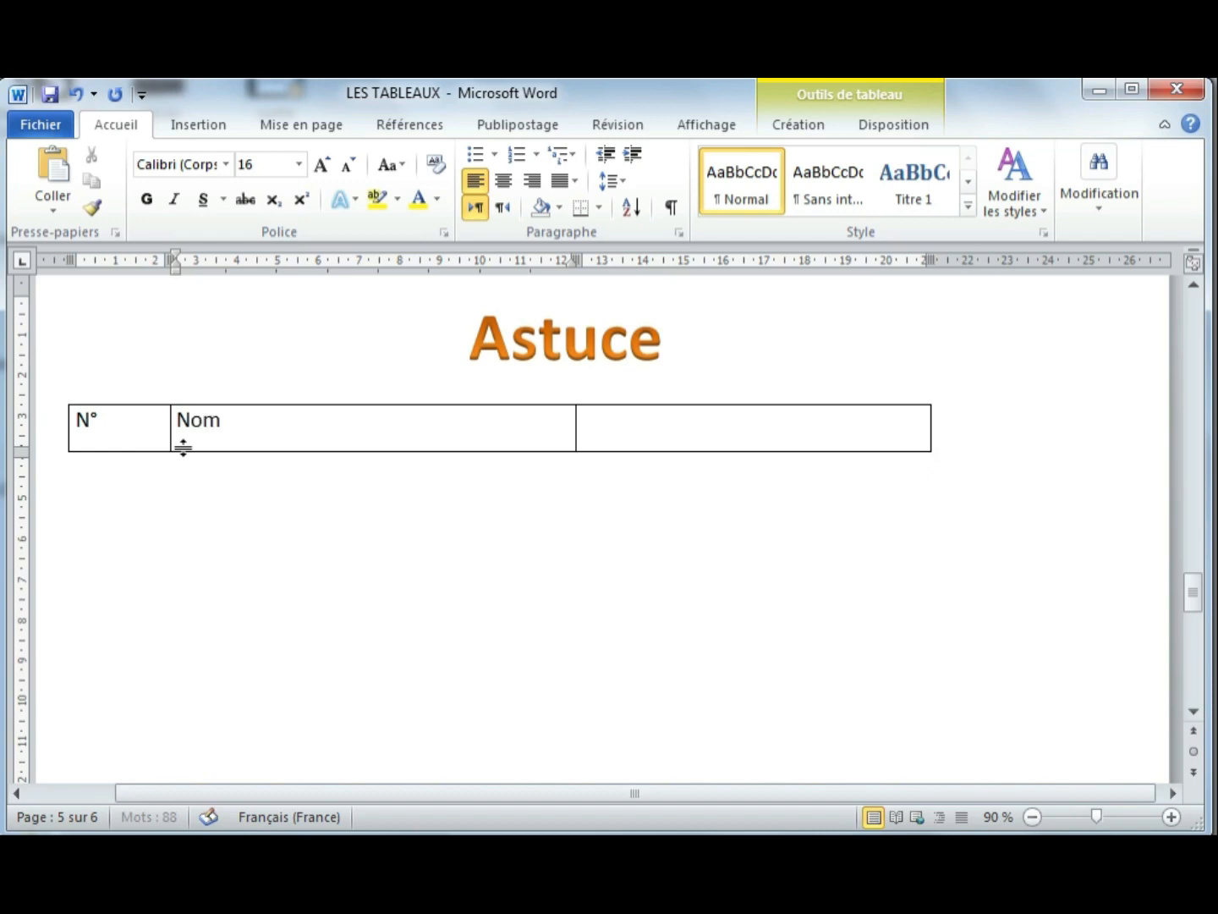
{"action": "key", "text": "Tab"}
{"action": "type", "text": "P"}
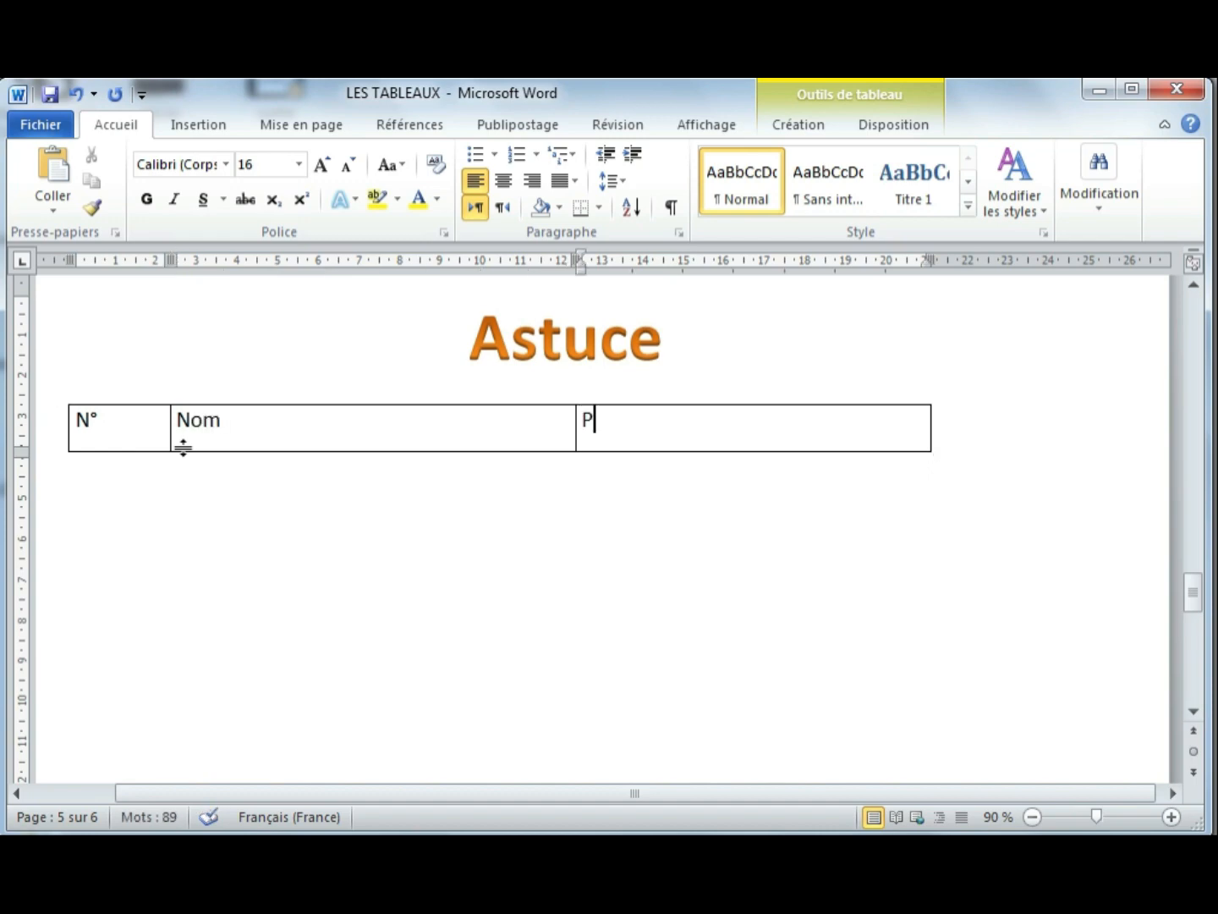
{"action": "type", "text": "rénom"}
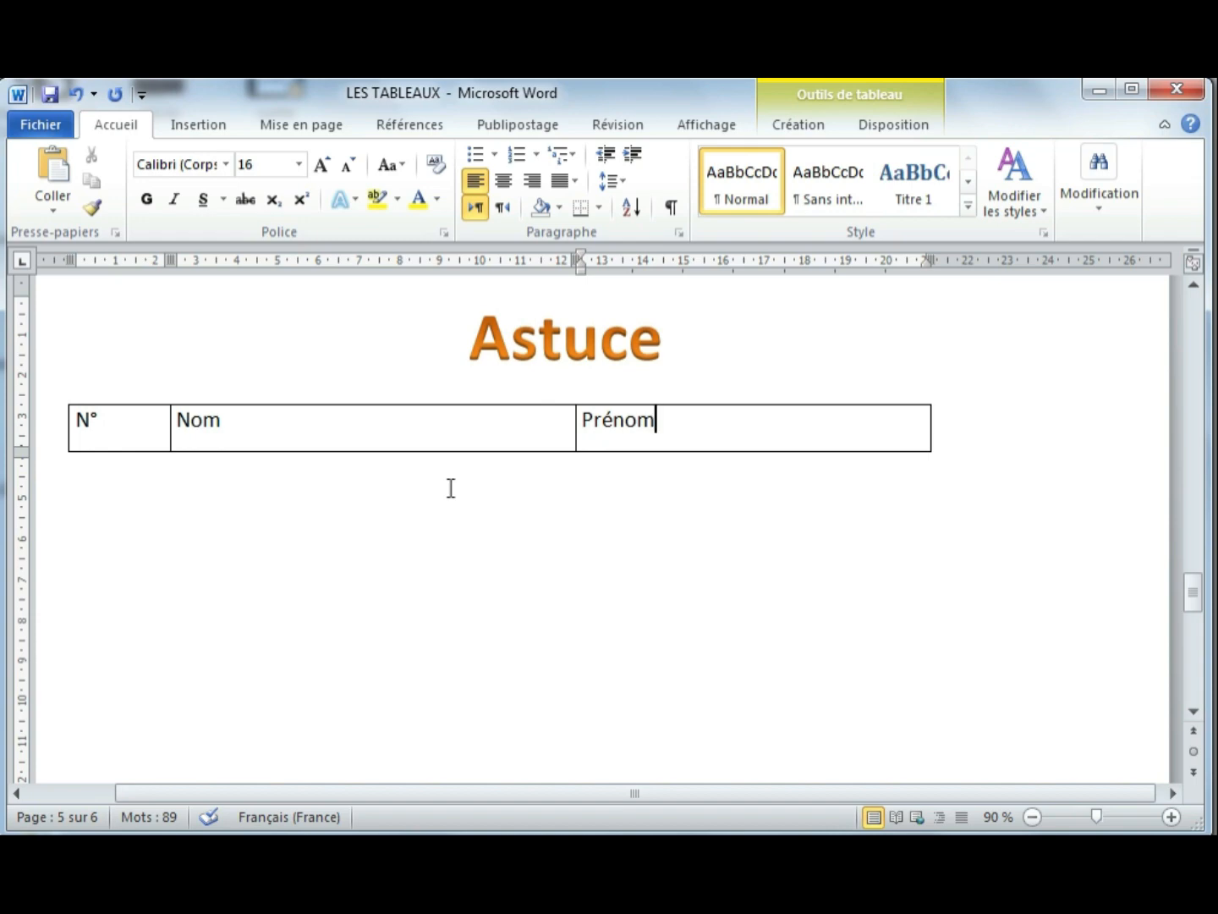
- Add a second row to the Astuce table and apply the 1., 2., 3. numbering format to its first cell
{"action": "key", "text": "Tab"}
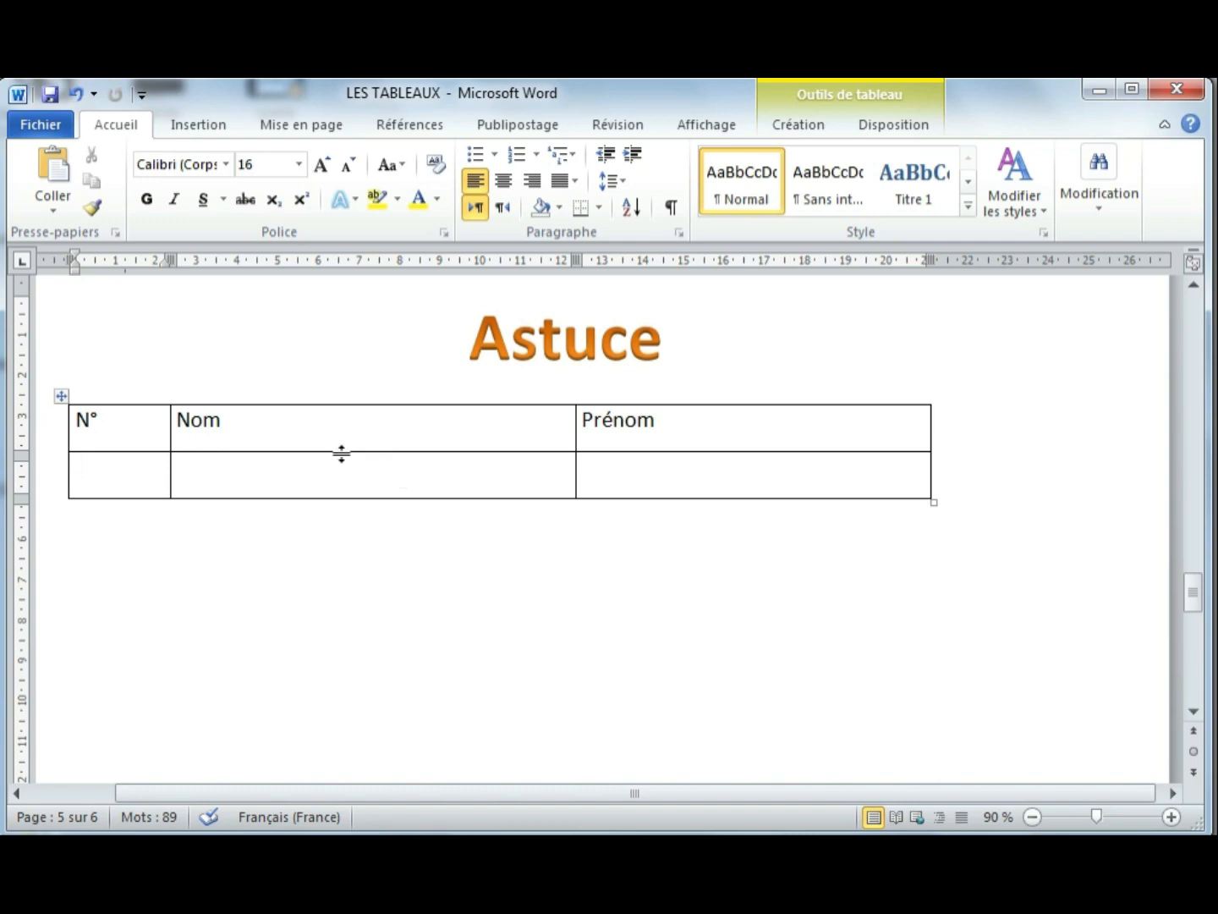
{"action": "left_click", "coordinate": [116, 422]}
{"action": "left_click", "coordinate": [221, 421]}
{"action": "left_click", "coordinate": [659, 421]}
{"action": "left_click", "coordinate": [626, 470]}
{"action": "left_click", "coordinate": [537, 156]}
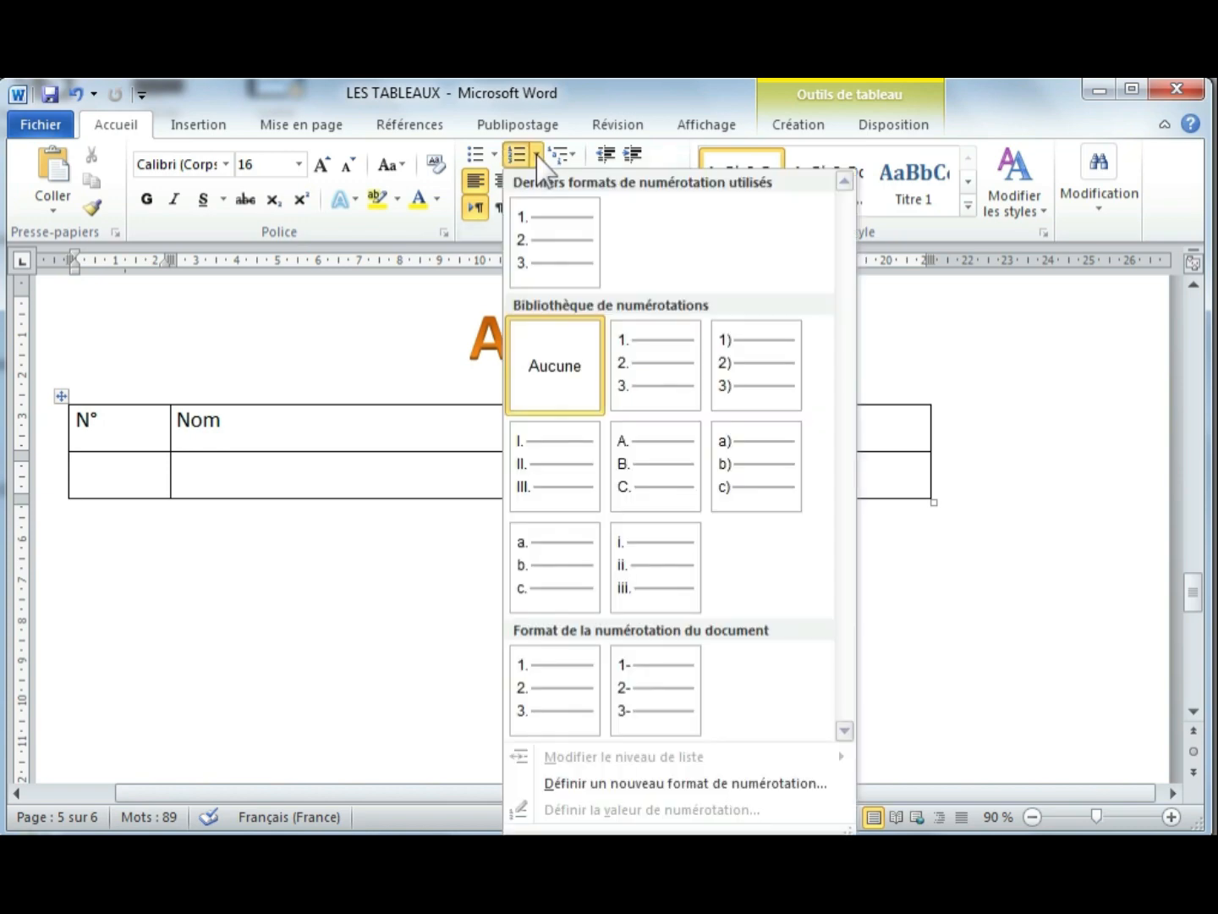
{"action": "left_click", "coordinate": [546, 252]}
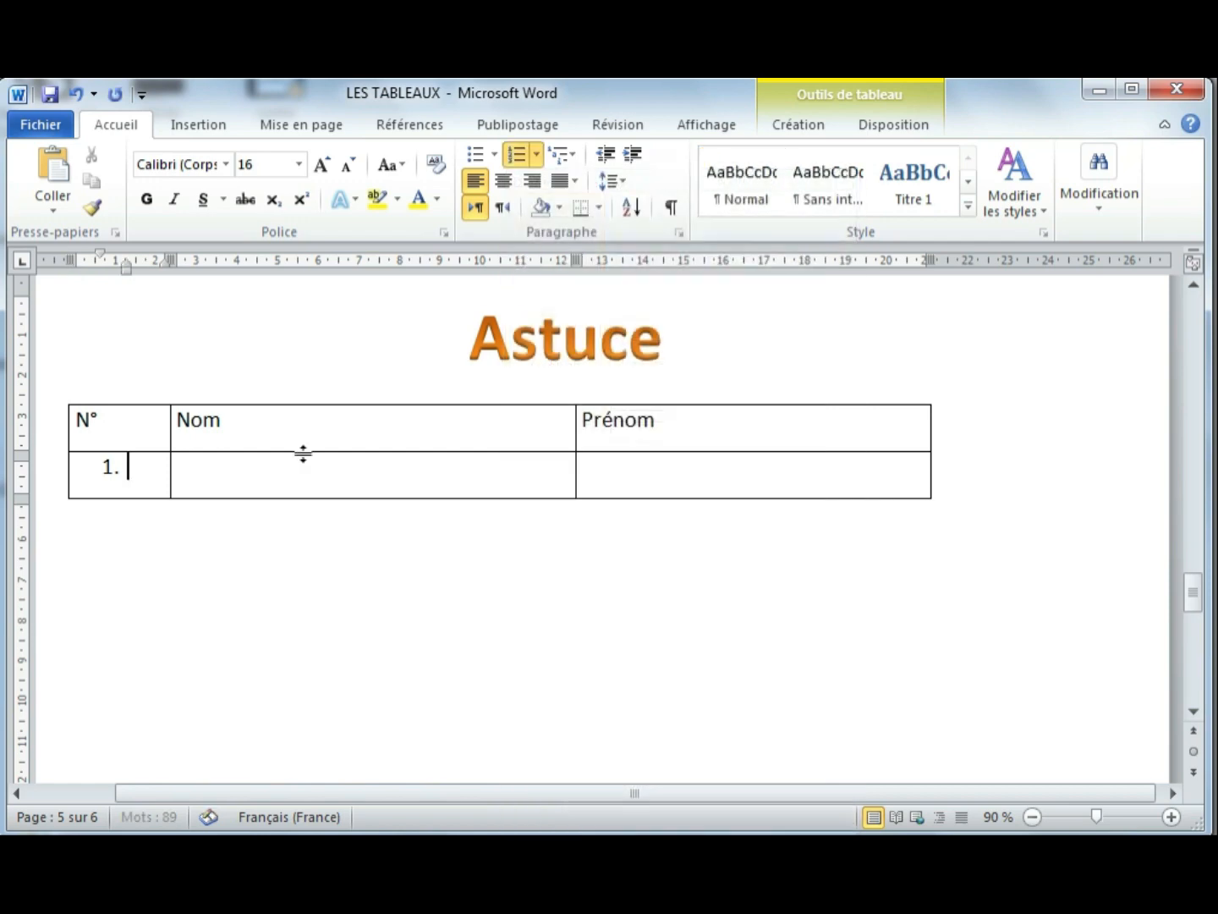
- Enter a person's surname and first name in the Nom and Prénom cells of the first numbered row
{"action": "left_click", "coordinate": [258, 481]}
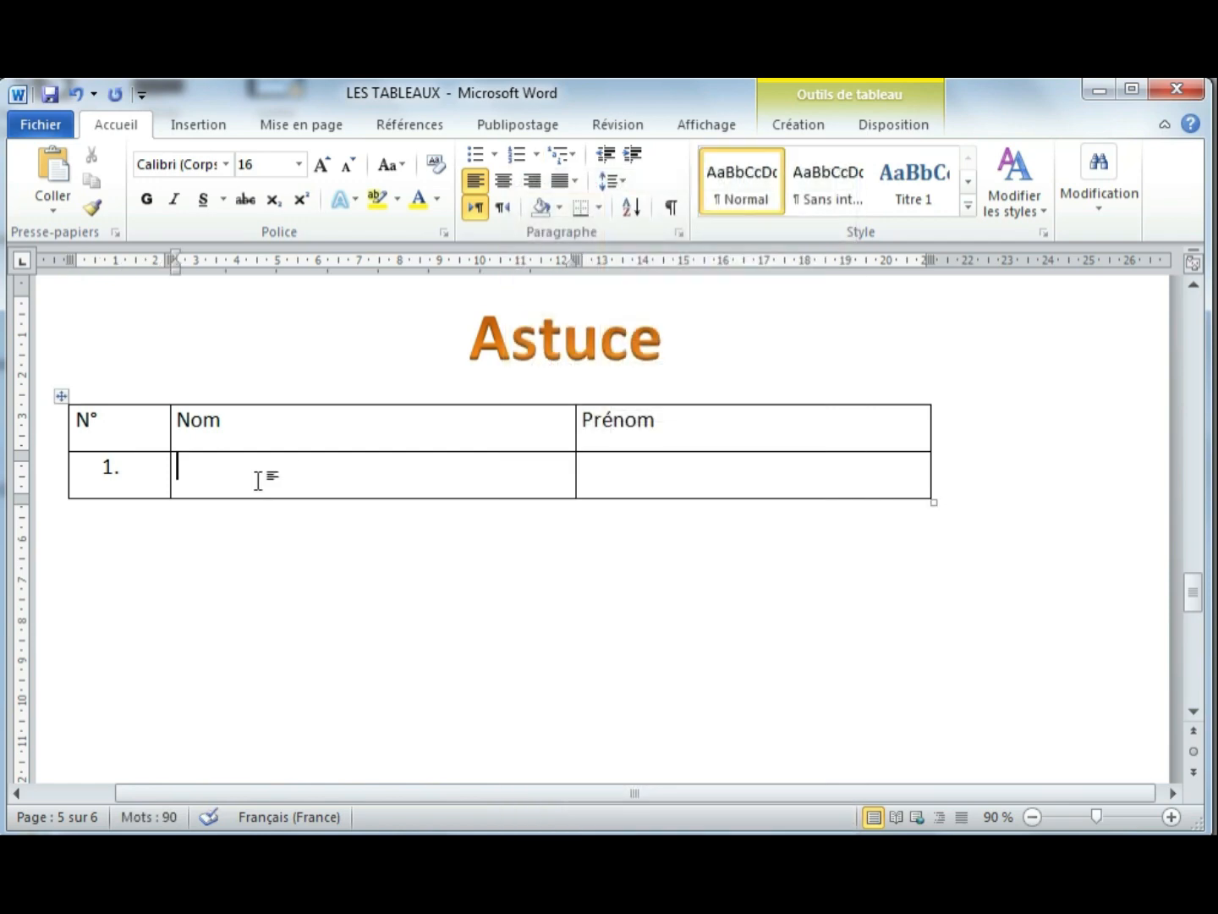
{"action": "type", "text": "Alaoui"}
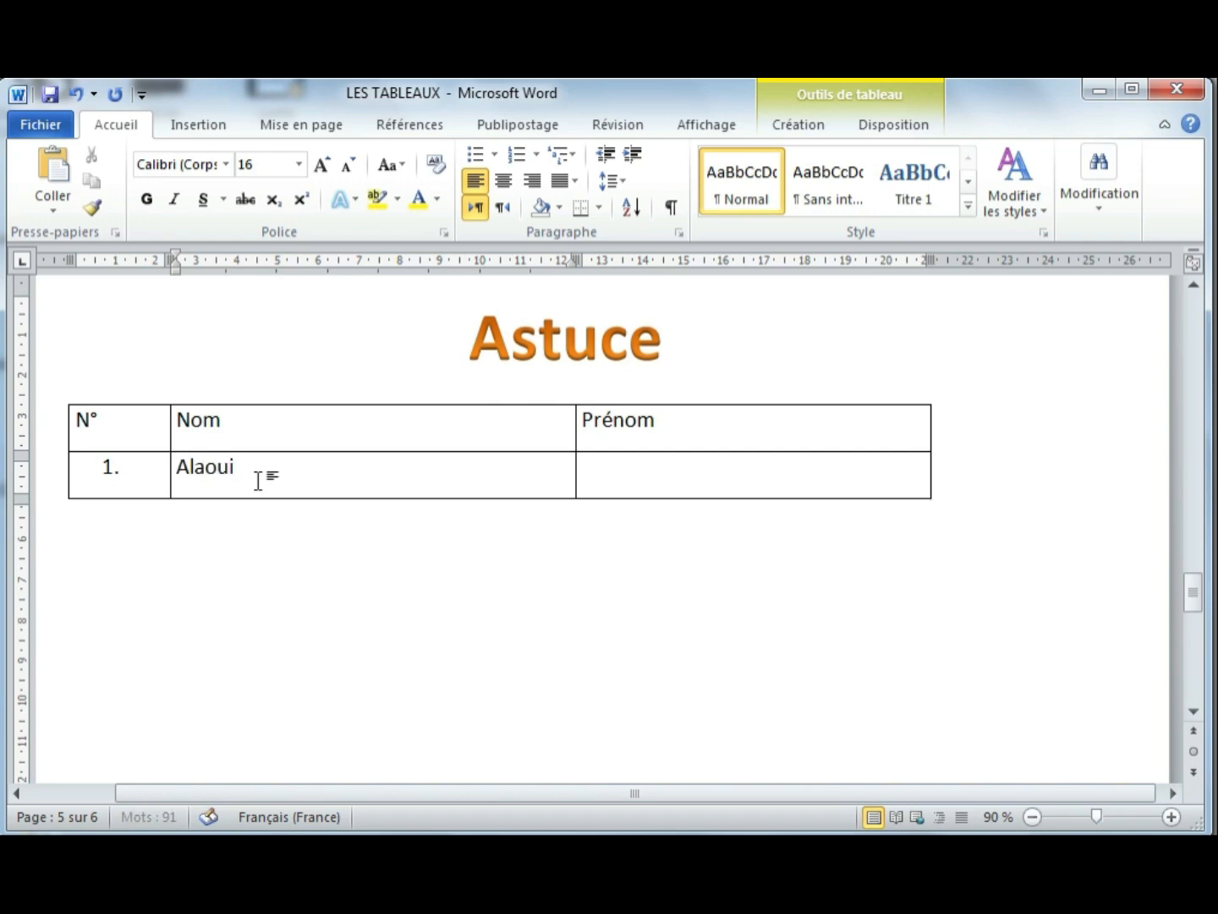
{"action": "key", "text": "Tab"}
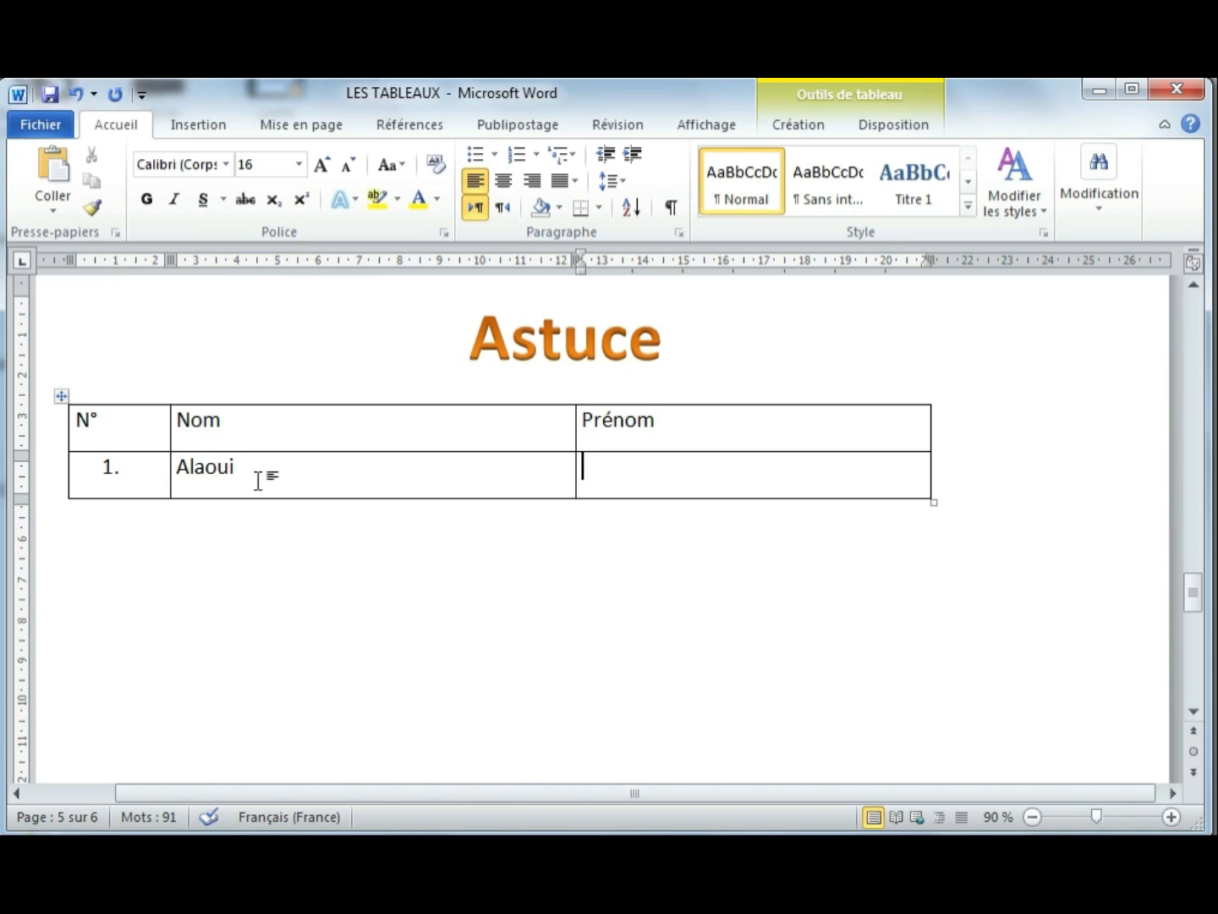
{"action": "type", "text": "G"}
{"action": "key", "text": "BackSpace"}
{"action": "type", "text": "Hamid"}
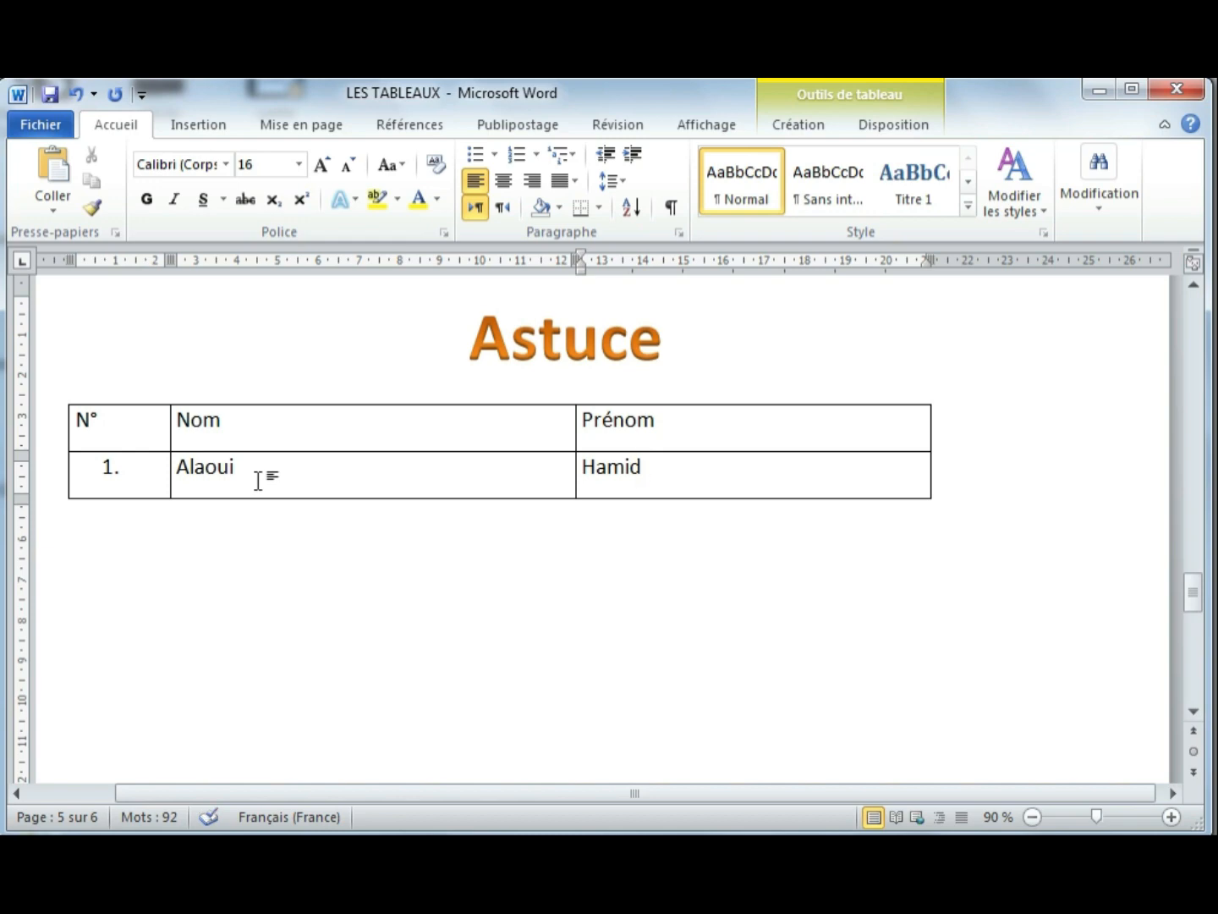
- Add three more rows at the end of the Astuce table, continuing the numbering from 2 to 4
{"action": "key", "text": "Tab"}
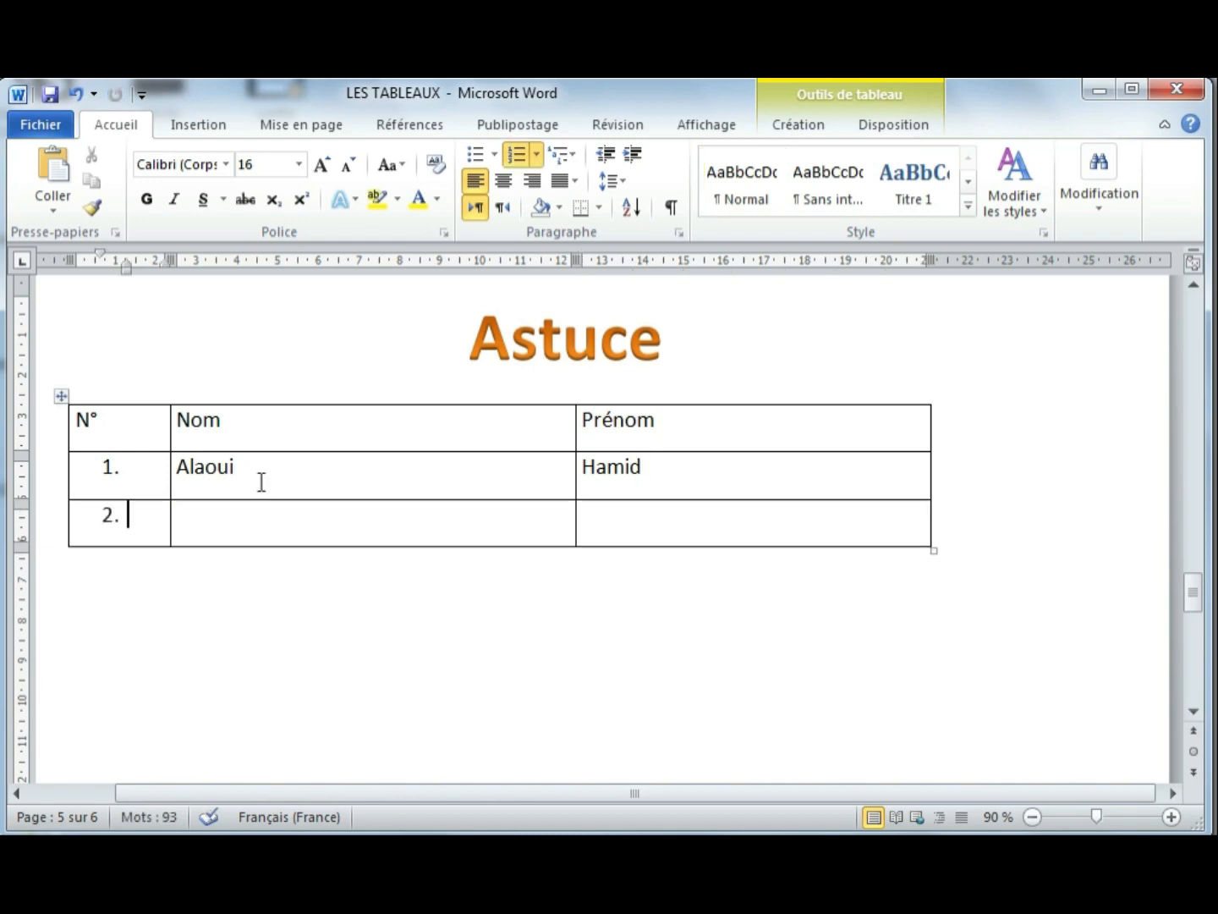
{"action": "key", "text": "Tab"}
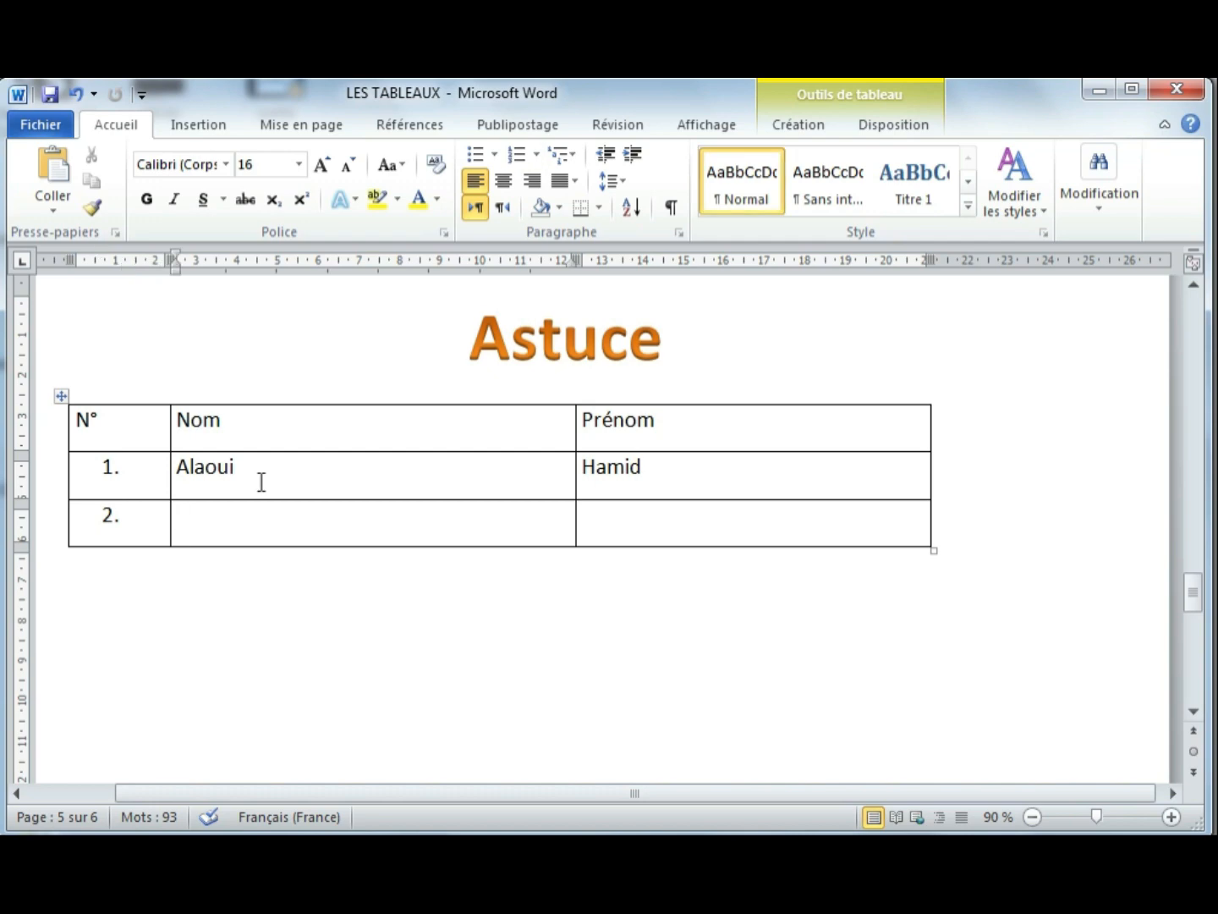
{"action": "key", "text": "Tab"}
{"action": "key", "text": "Tab"}
{"action": "key", "text": "Tab"}
{"action": "key", "text": "Tab"}
{"action": "key", "text": "Tab"}
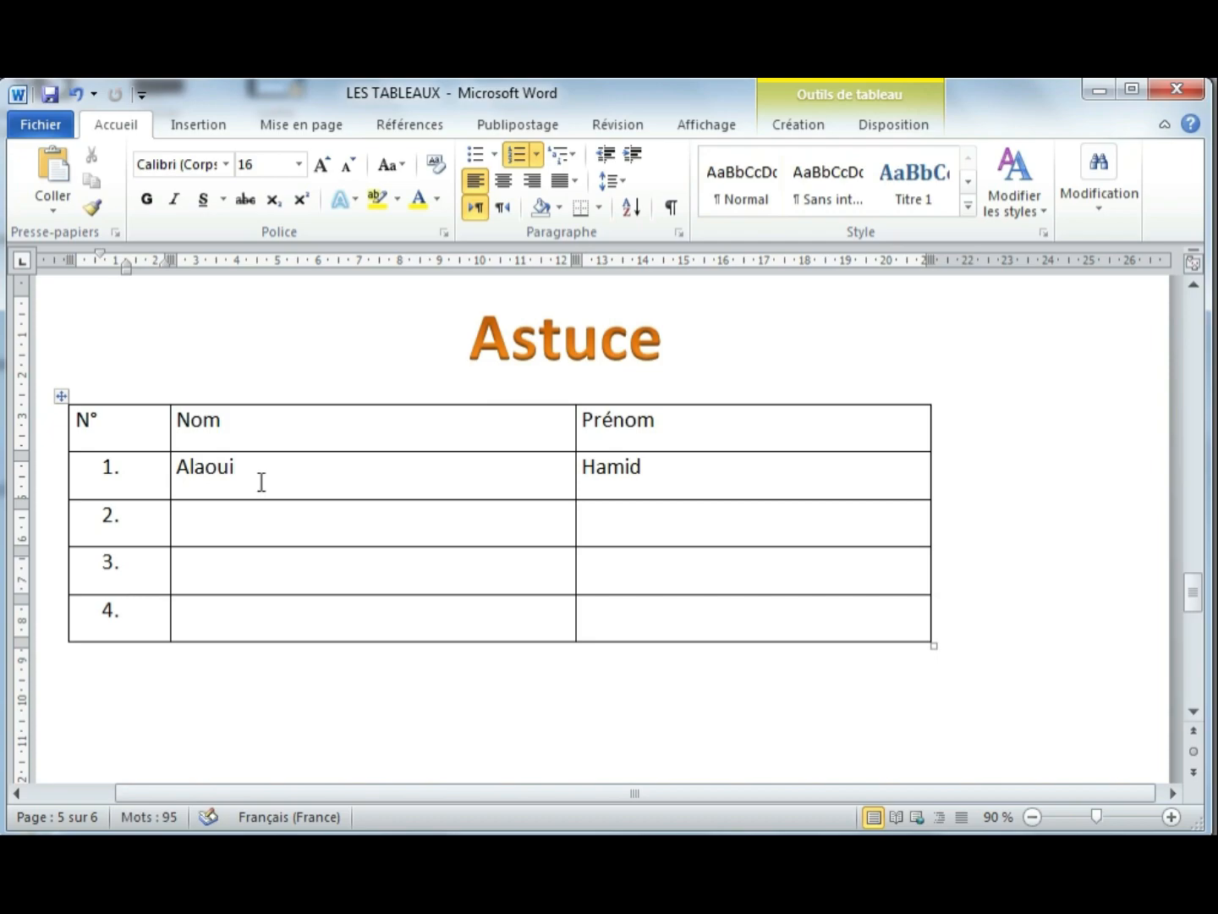